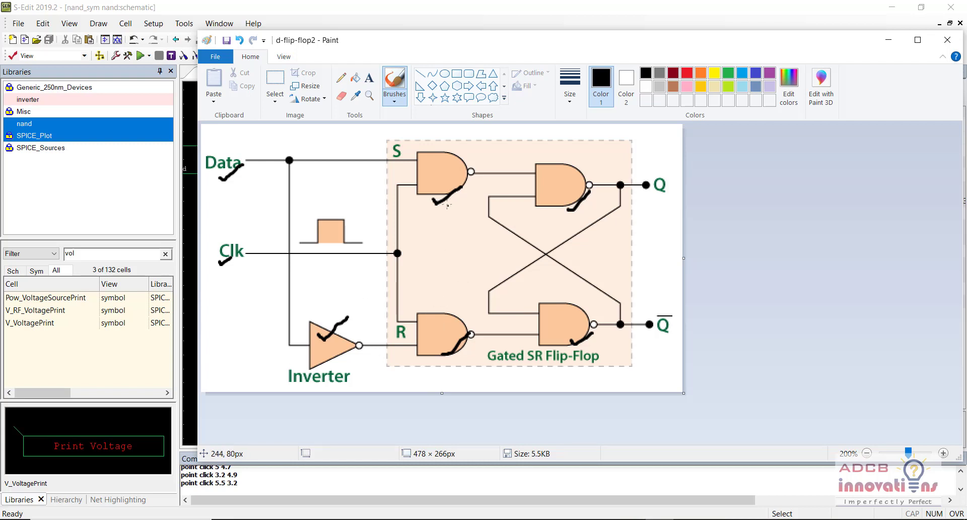
# - Add tick marks beside the upper input NAND gate and the inverter in the flip-flop diagram, and switch back to S-Edit
pyautogui.moveTo(447, 202); pyautogui.dragTo(485, 176)
pyautogui.moveTo(344, 326); pyautogui.dragTo(368, 309)
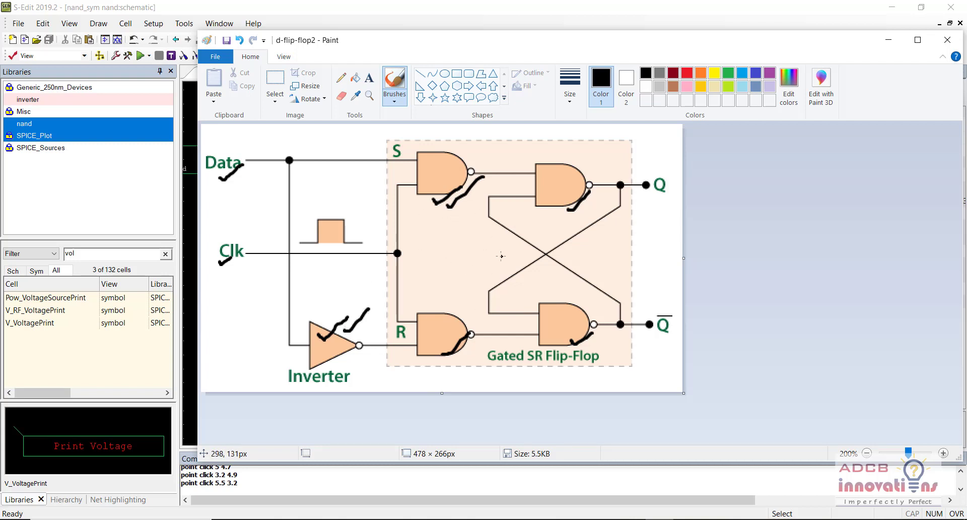
pyautogui.click(890, 40)
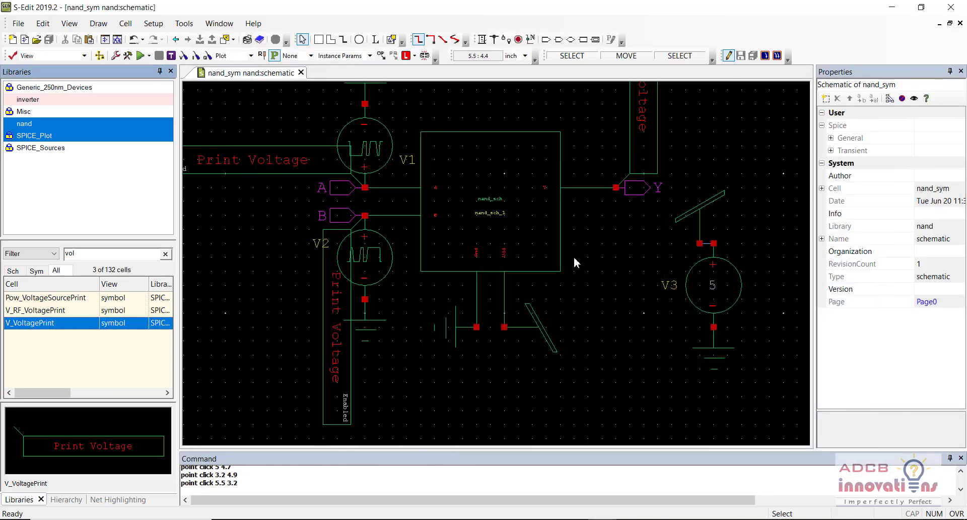
pyautogui.click(338, 302)
pyautogui.press('Delete')
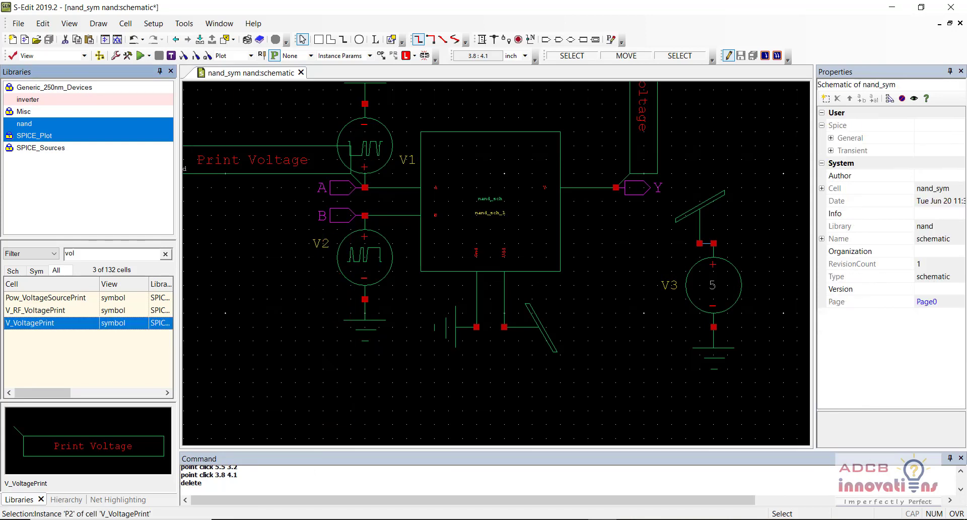
pyautogui.click(366, 291)
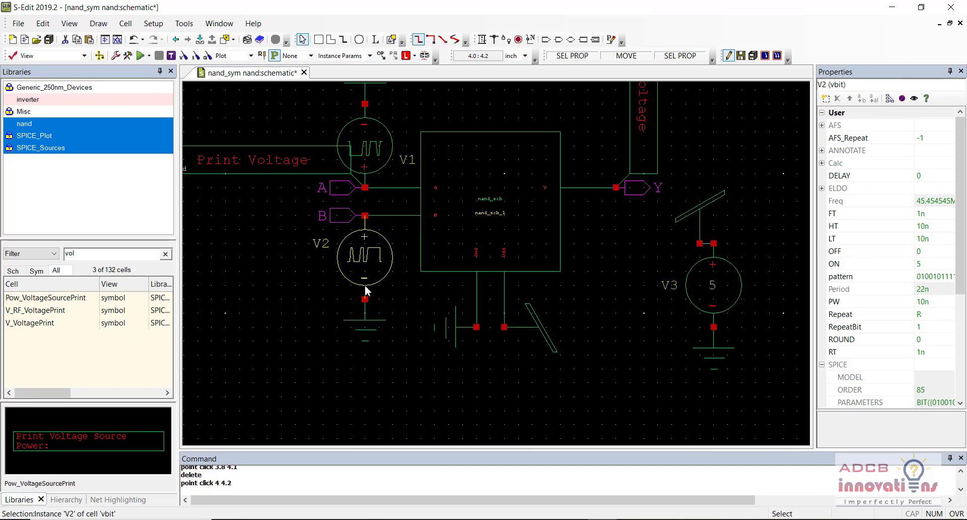
pyautogui.hotkey('ctrl', 'z')
pyautogui.click(270, 341)
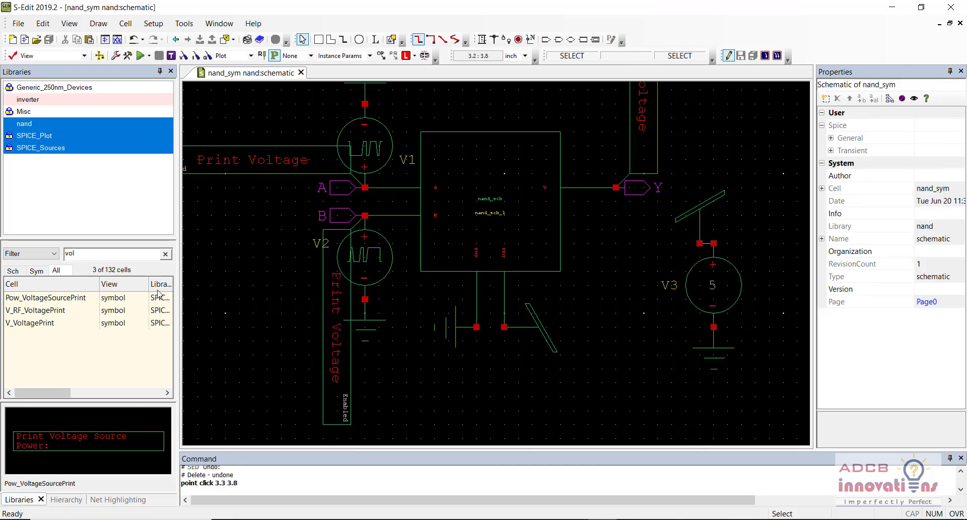
pyautogui.click(110, 203)
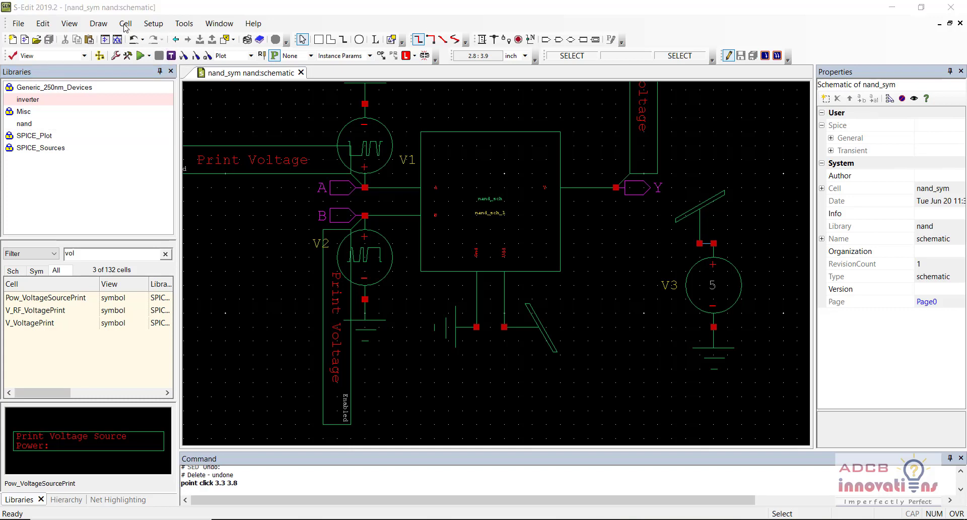
pyautogui.hotkey('alt', 'c')
pyautogui.press('Escape')
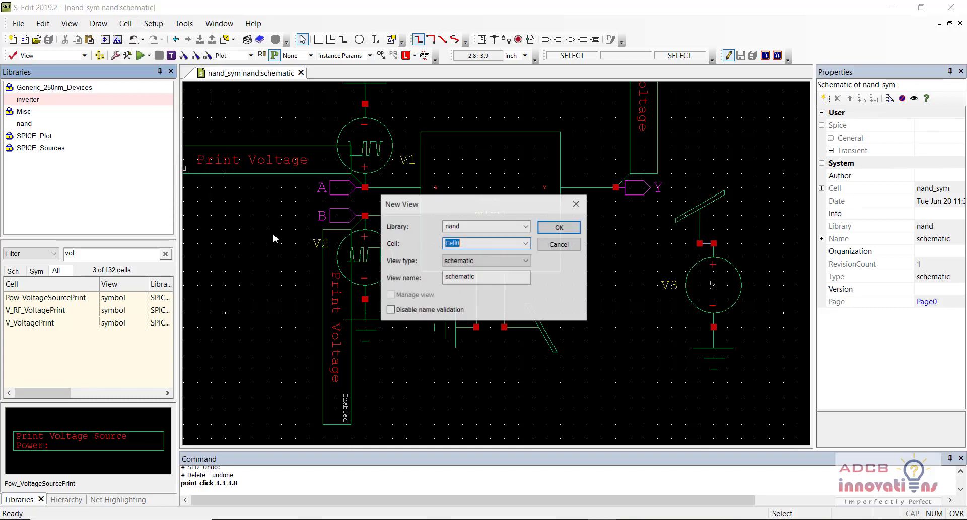
pyautogui.click(576, 204)
# - Start a new library named dff and try to create it in the existing new_lib folder
pyautogui.click(20, 24)
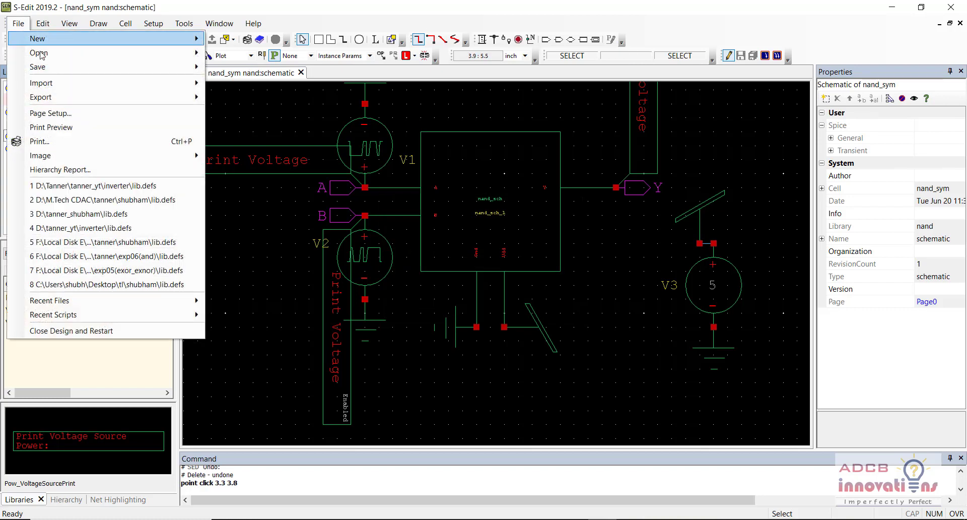
pyautogui.moveTo(41, 38)
pyautogui.click(269, 41)
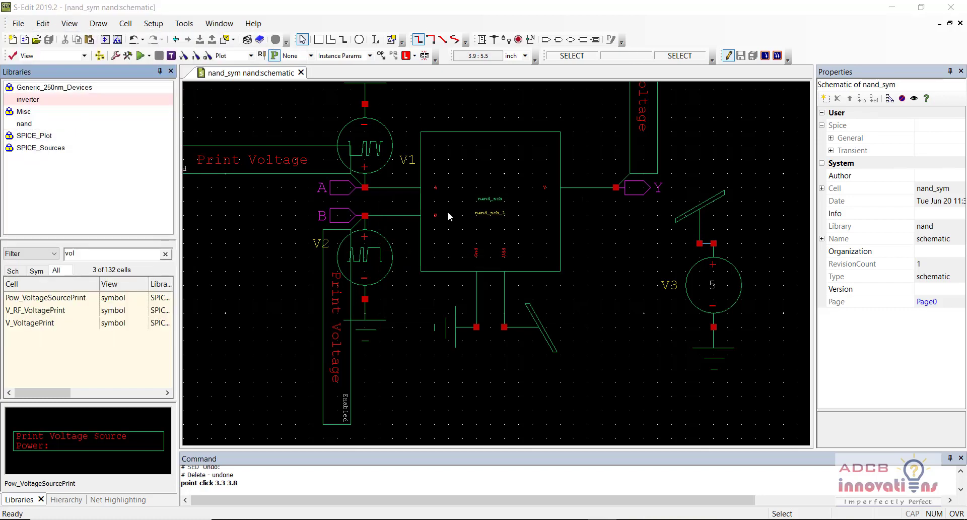
pyautogui.click(483, 276)
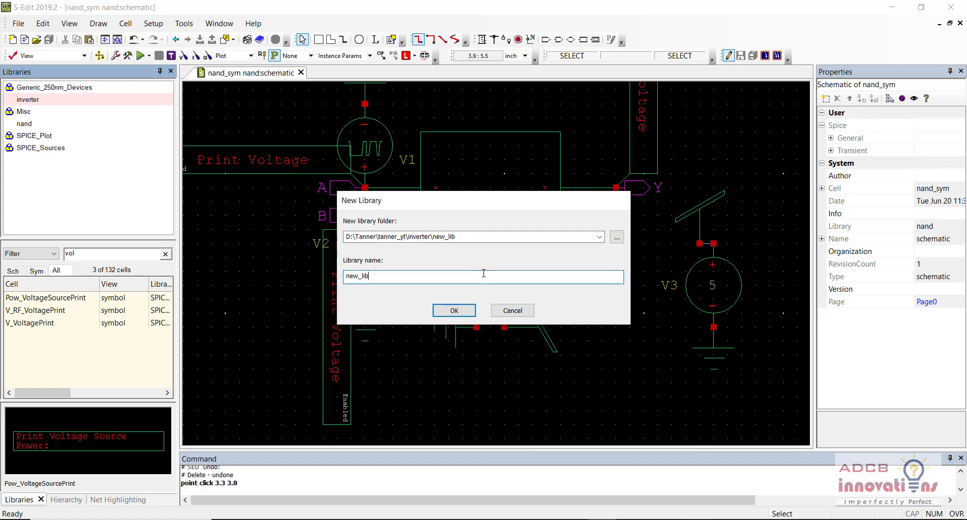
pyautogui.doubleClick(484, 276)
pyautogui.write('dff')
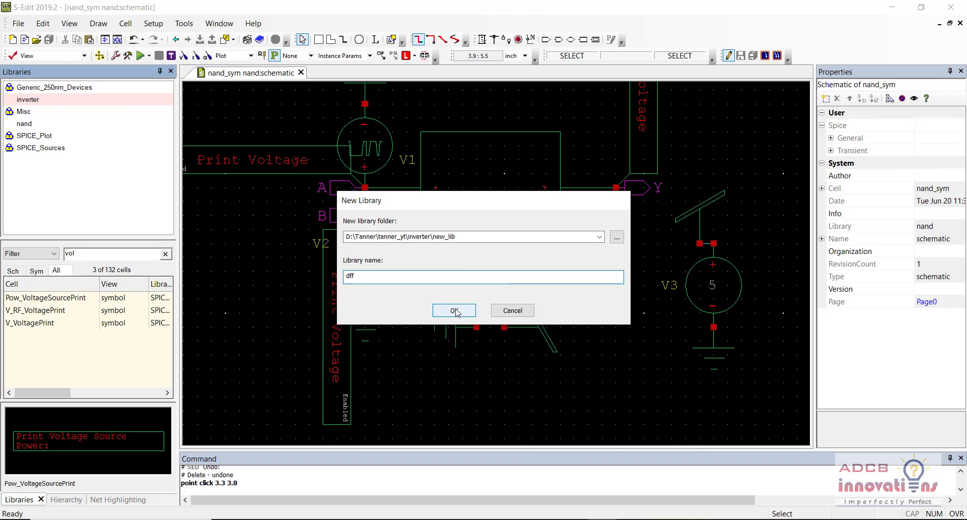
pyautogui.click(456, 308)
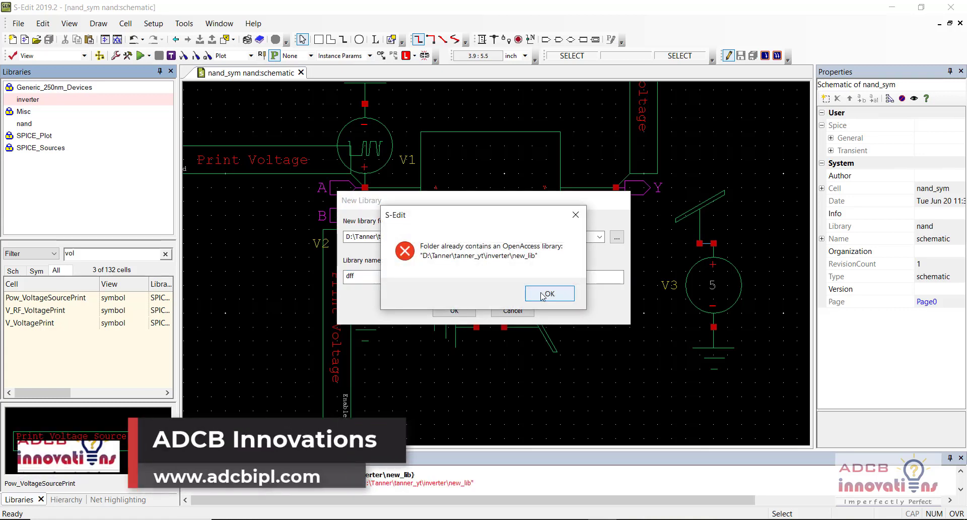
pyautogui.click(546, 295)
# - Make a dff folder inside the inverter folder and create the dff library in it
pyautogui.click(498, 239)
pyautogui.hotkey('ctrl', 'shift', 'Left')
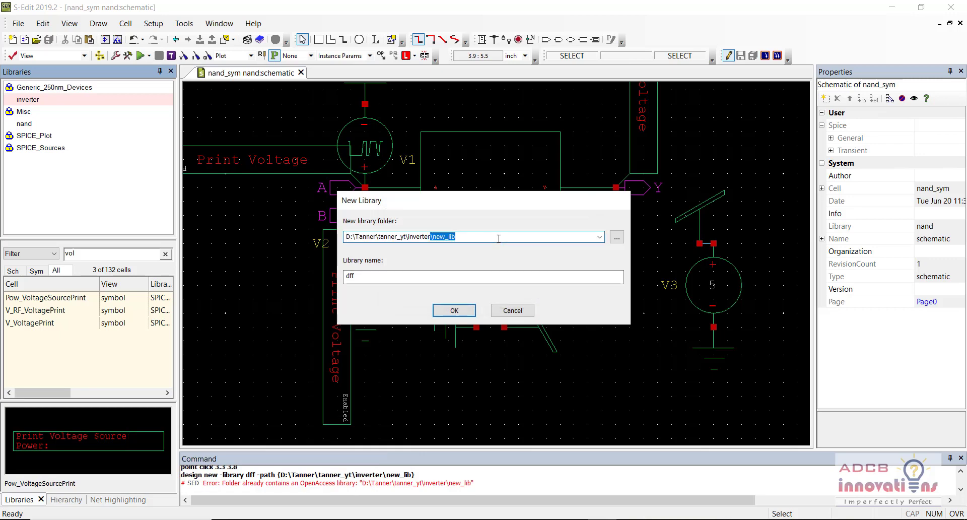
pyautogui.click(617, 238)
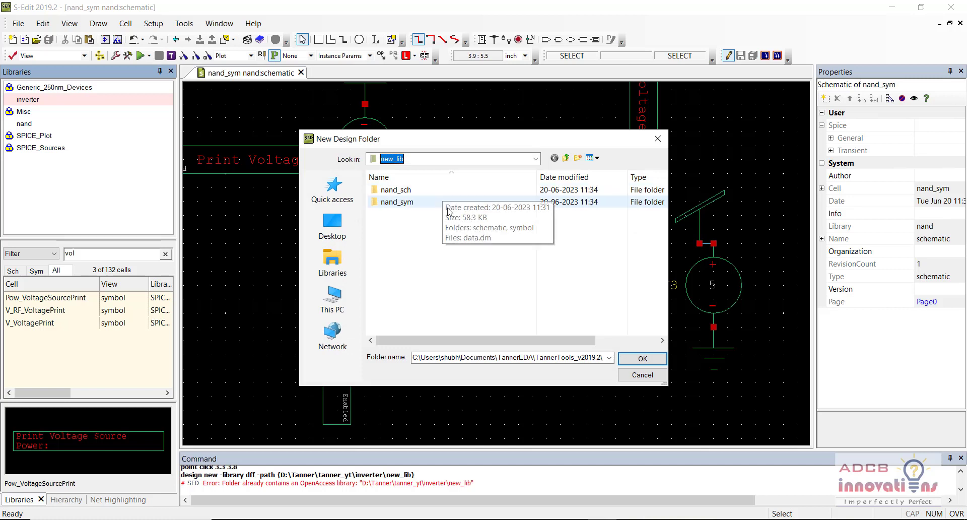
pyautogui.click(567, 158)
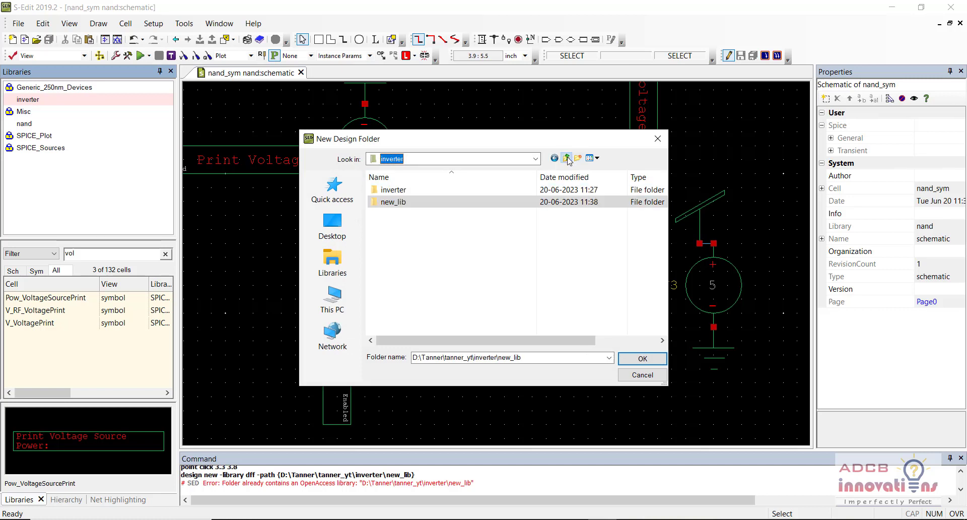
pyautogui.click(578, 158)
pyautogui.write('dff')
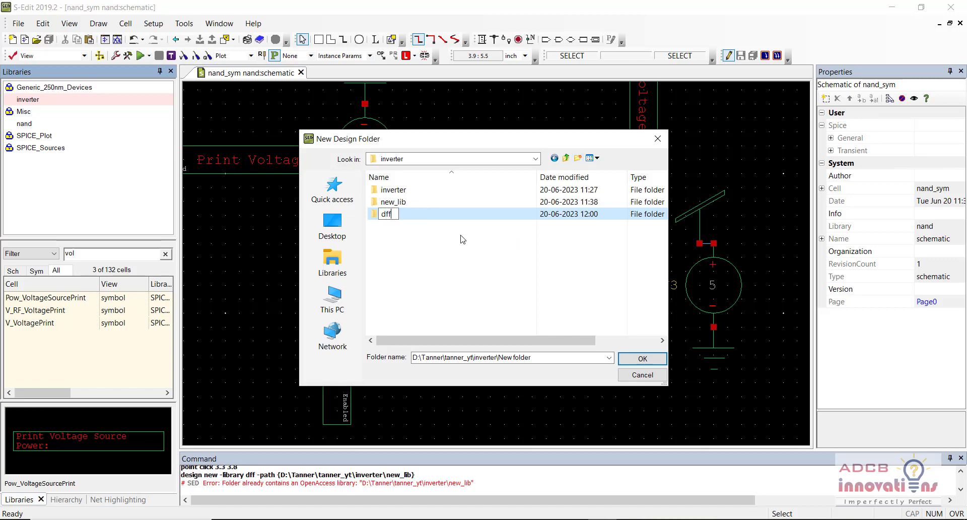
pyautogui.press('Return')
pyautogui.click(642, 358)
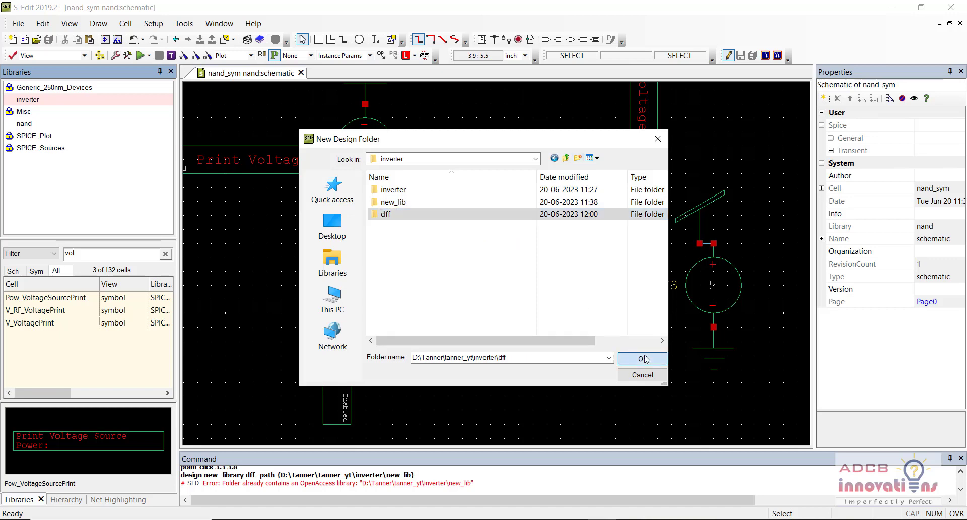
pyautogui.click(471, 313)
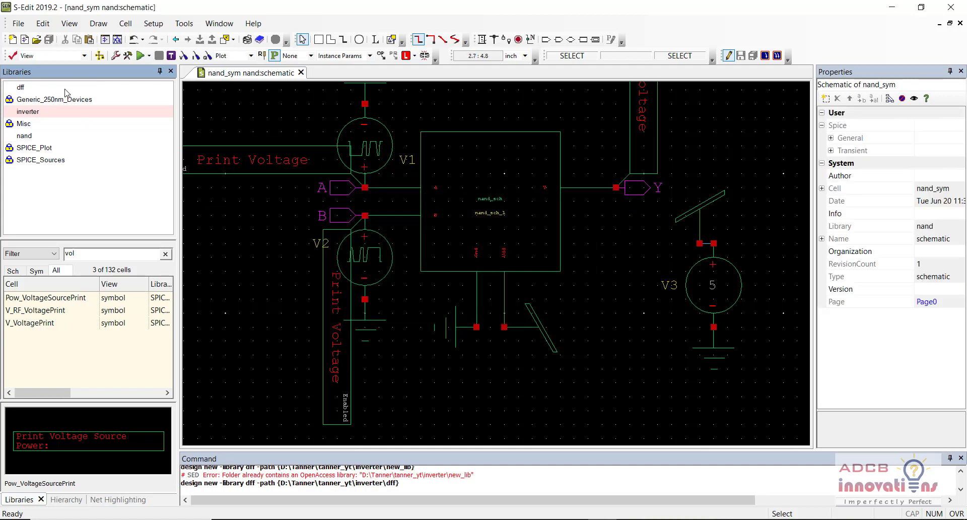
# - Create a schematic view for a new cell named dff in the dff library and save it
pyautogui.click(66, 89)
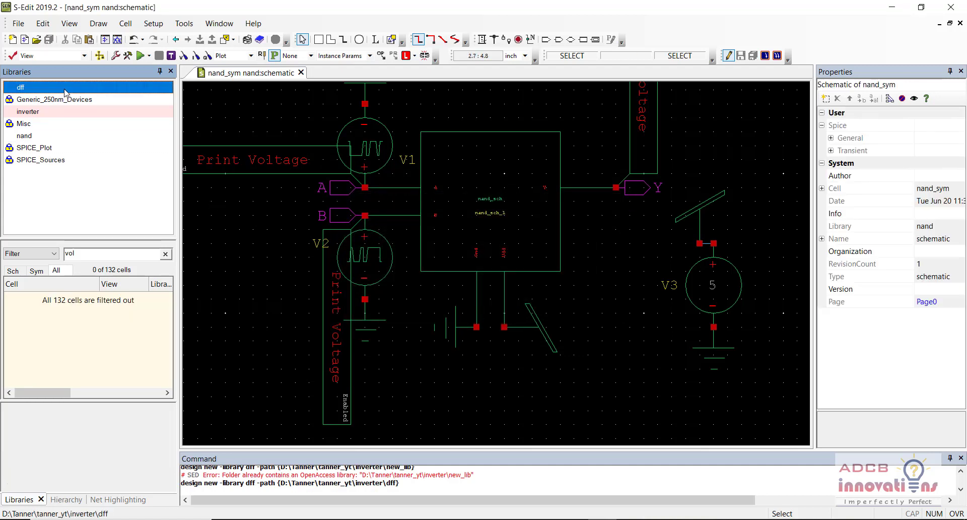
pyautogui.click(132, 25)
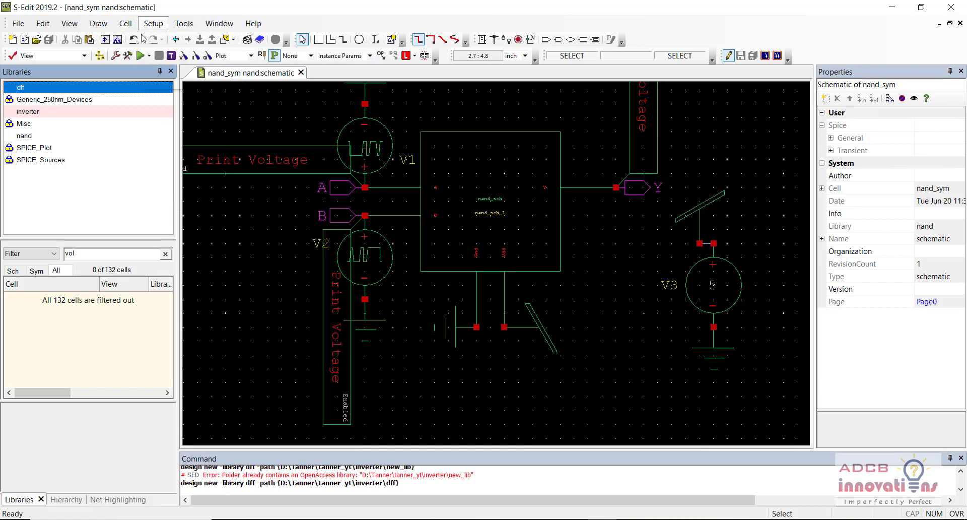
pyautogui.click(126, 23)
pyautogui.click(126, 23)
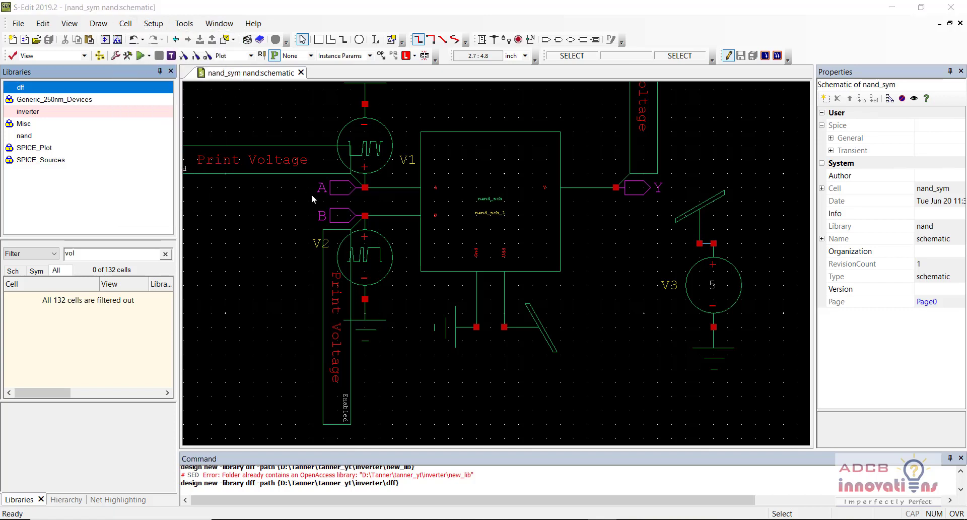
pyautogui.press('n')
pyautogui.click(524, 229)
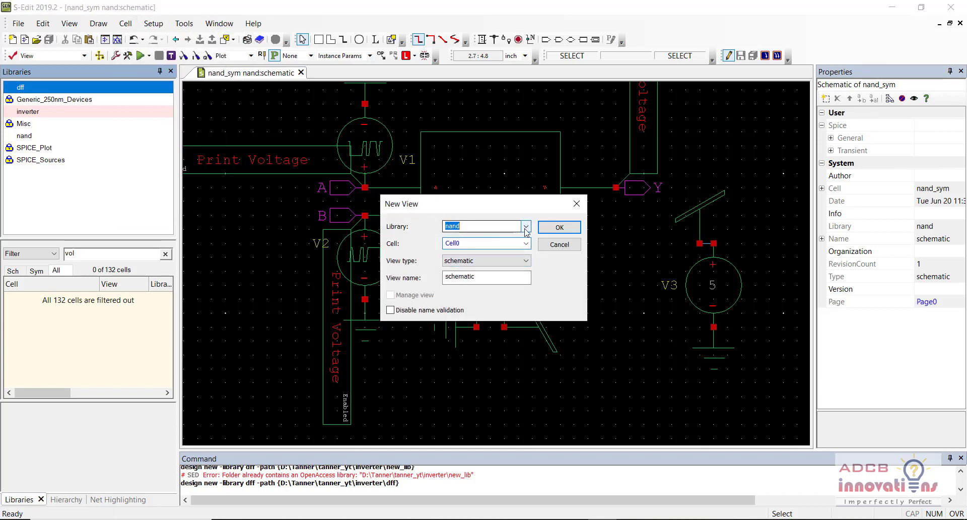
pyautogui.click(526, 227)
pyautogui.click(473, 265)
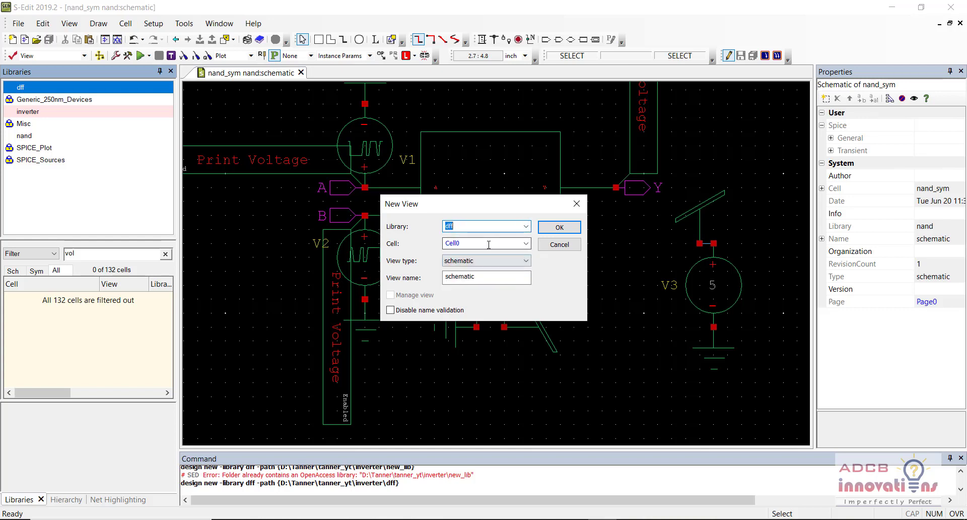
pyautogui.click(488, 245)
pyautogui.write('dff')
pyautogui.click(557, 227)
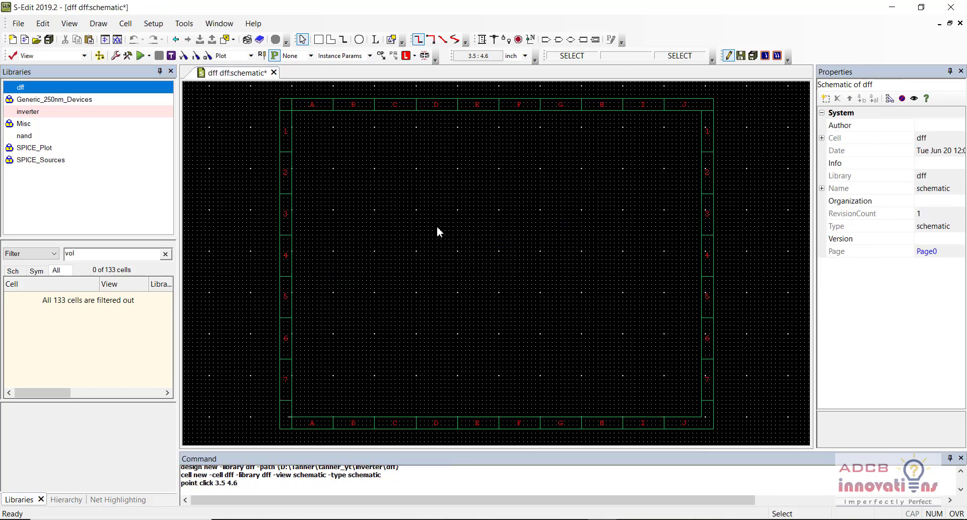
pyautogui.hotkey('ctrl', 's')
# - Show the nand library's cells with the name filter cleared and select the nand_sch symbol view
pyautogui.press('+')
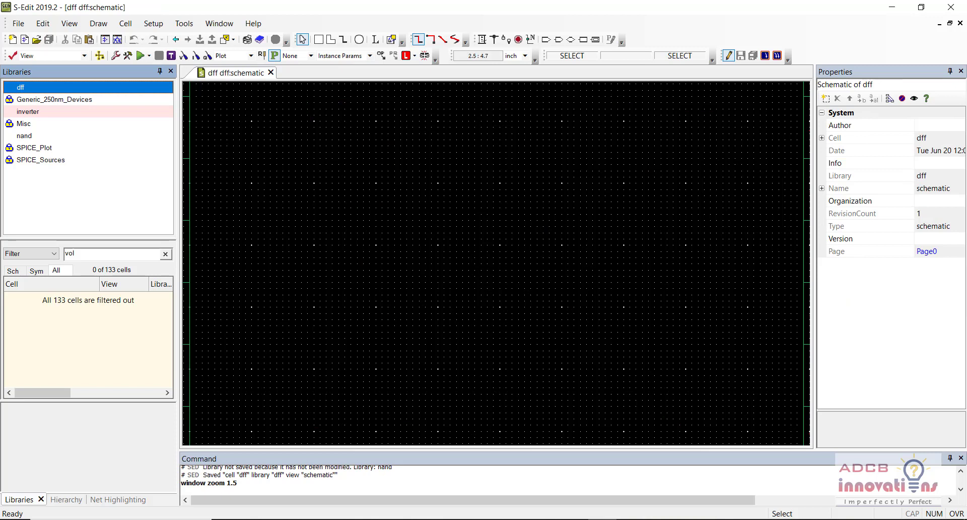
pyautogui.click(48, 137)
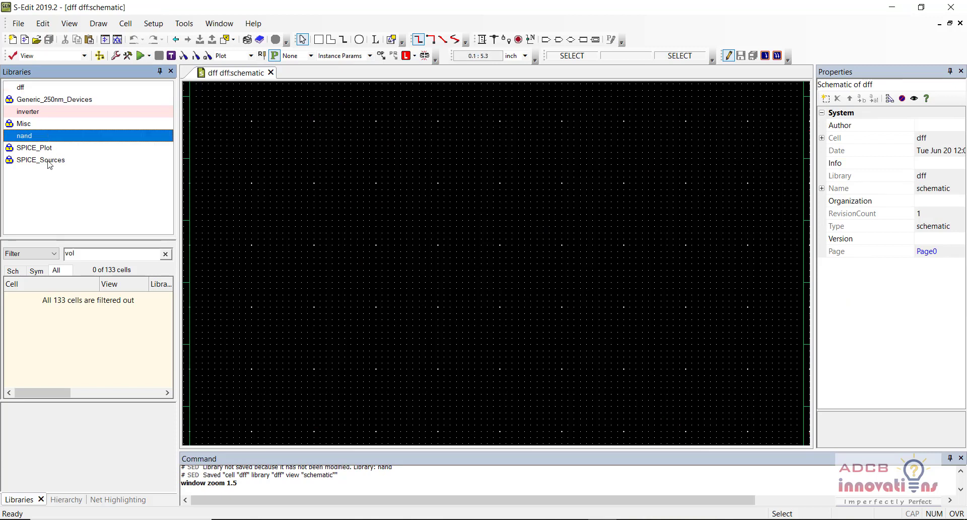
pyautogui.click(166, 254)
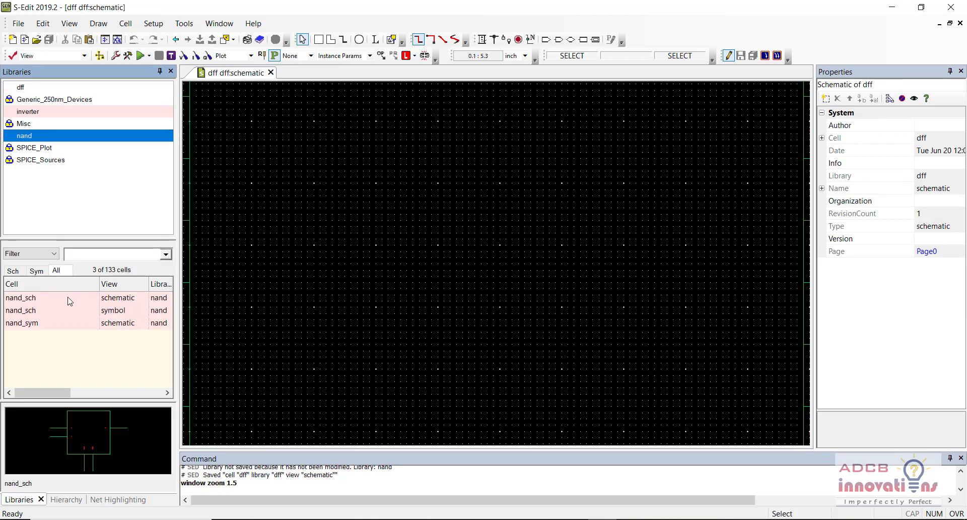
pyautogui.click(61, 322)
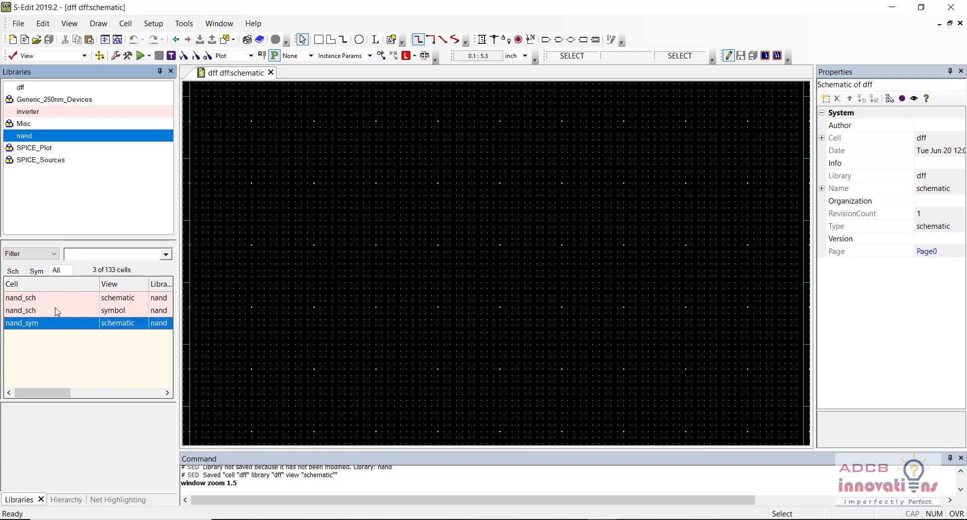
pyautogui.click(120, 311)
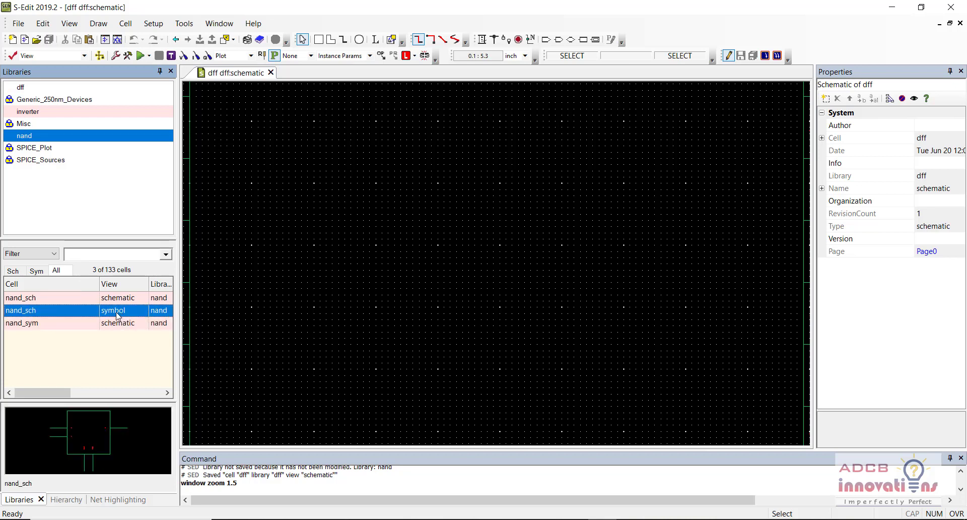
pyautogui.click(35, 324)
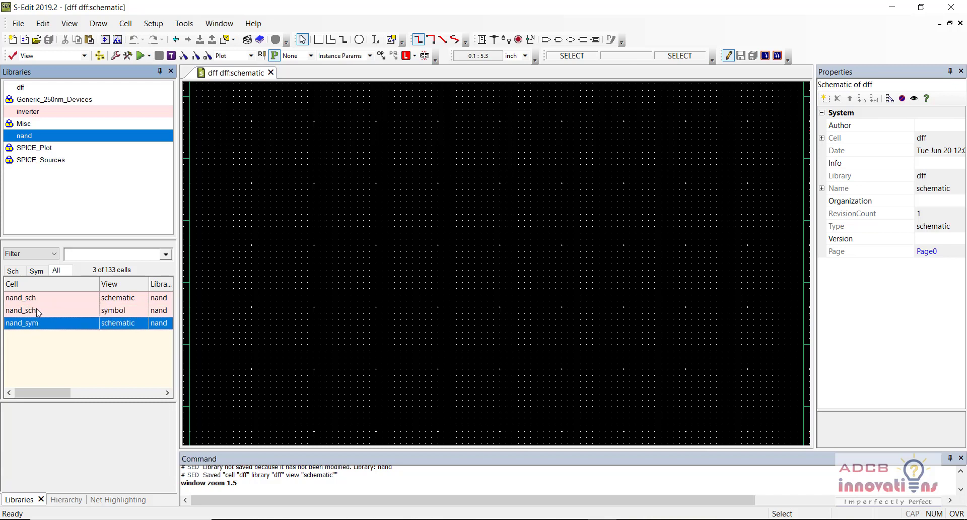
pyautogui.click(37, 311)
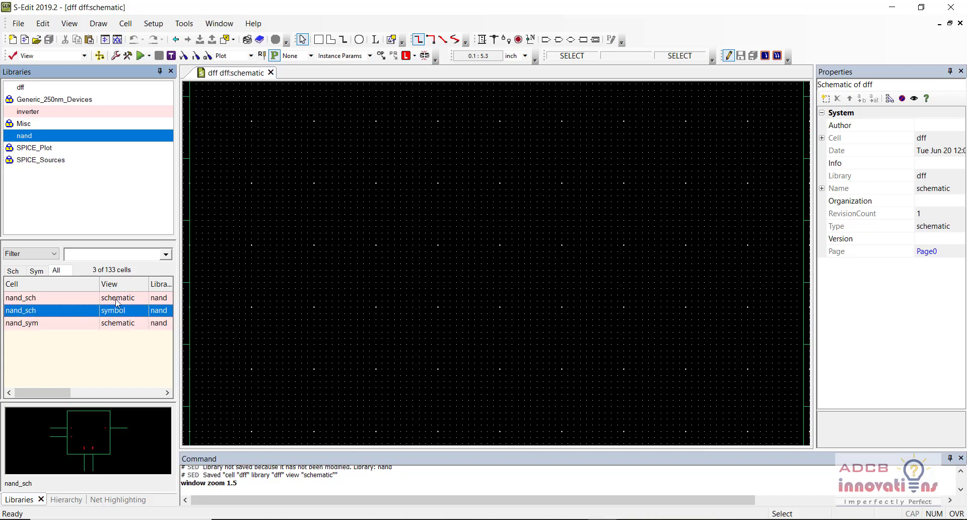
# - Place four instances of the nand_sch symbol in the dff schematic, arranged in two rows of two
pyautogui.rightClick(64, 314)
pyautogui.click(135, 125)
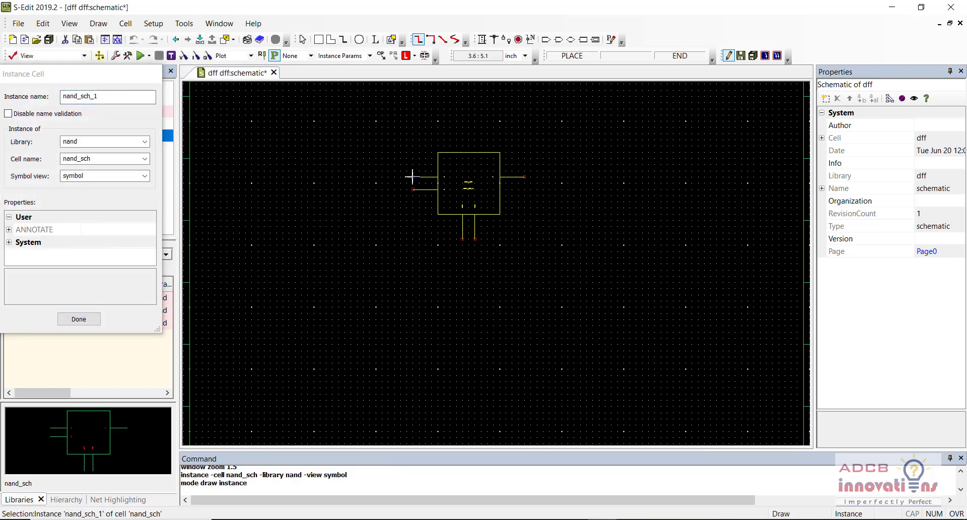
pyautogui.click(412, 177)
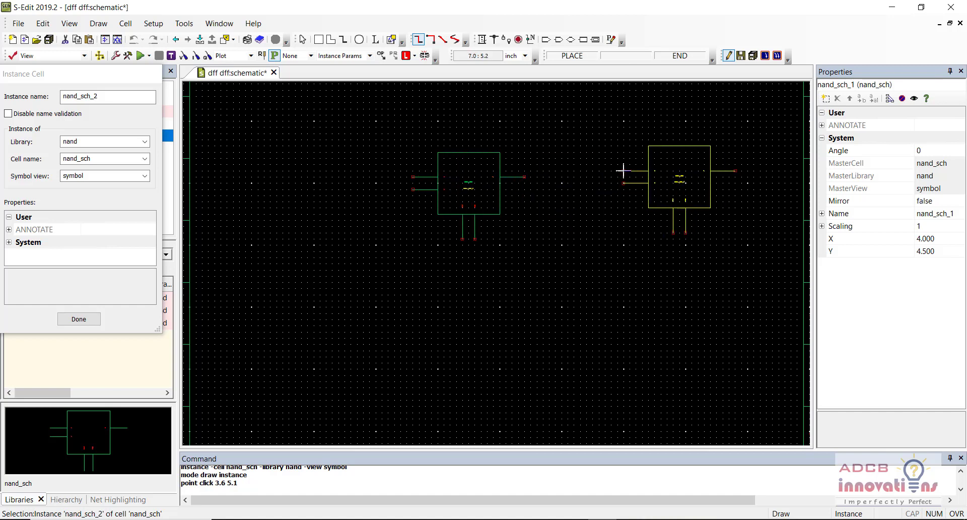
pyautogui.click(623, 176)
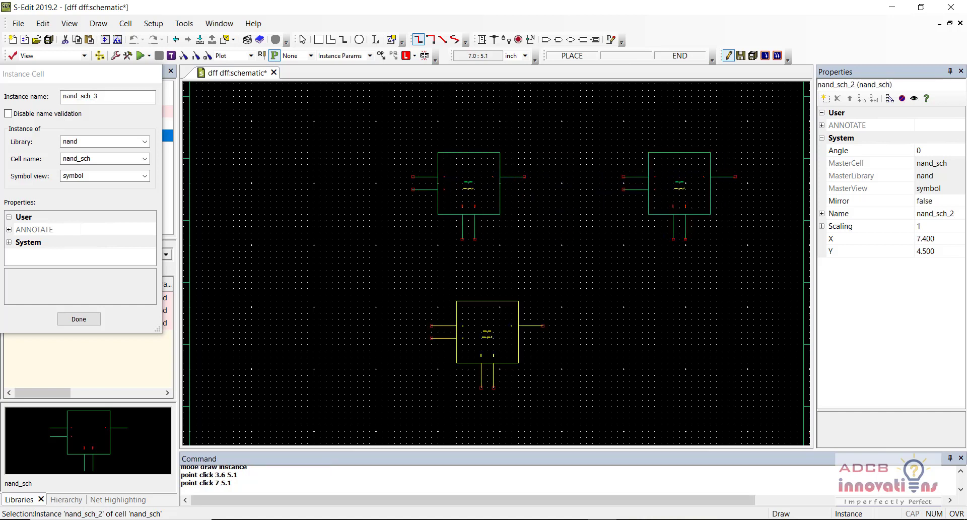
pyautogui.click(418, 332)
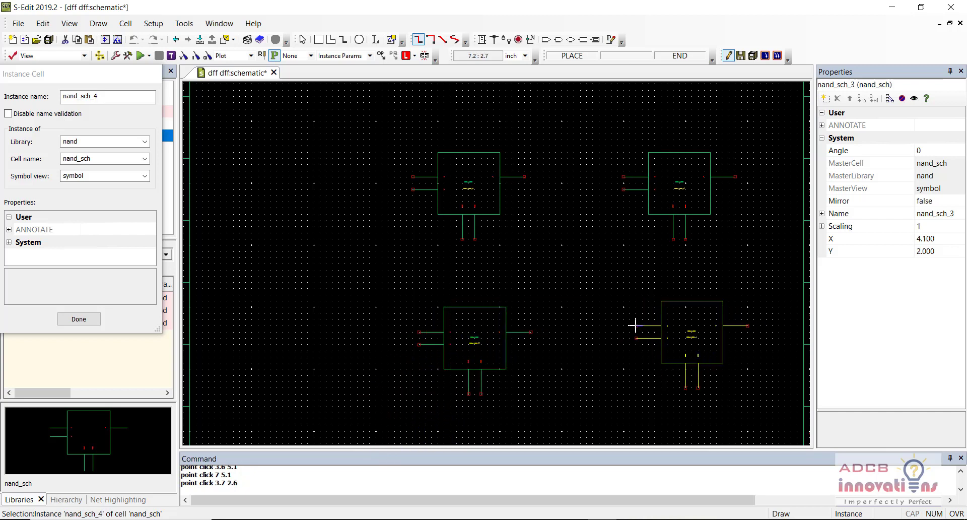
pyautogui.click(630, 325)
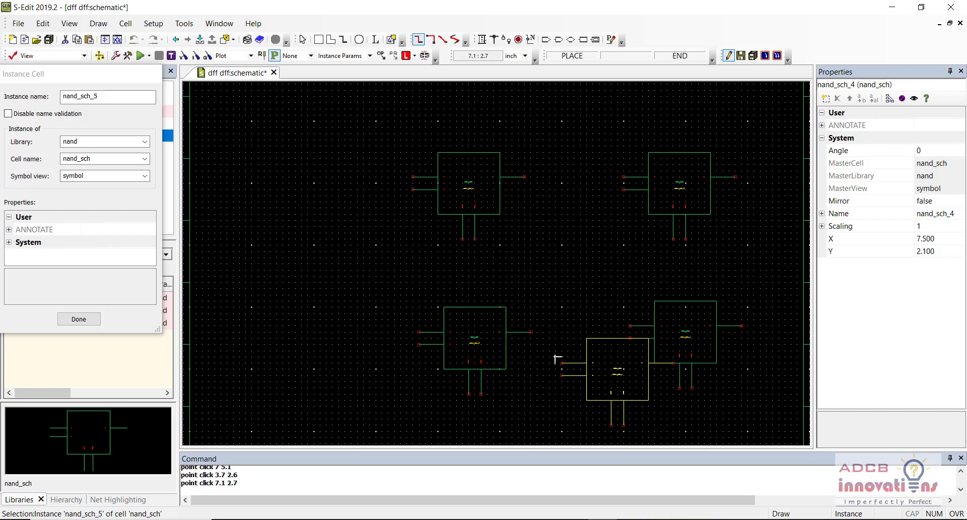
pyautogui.press('Escape')
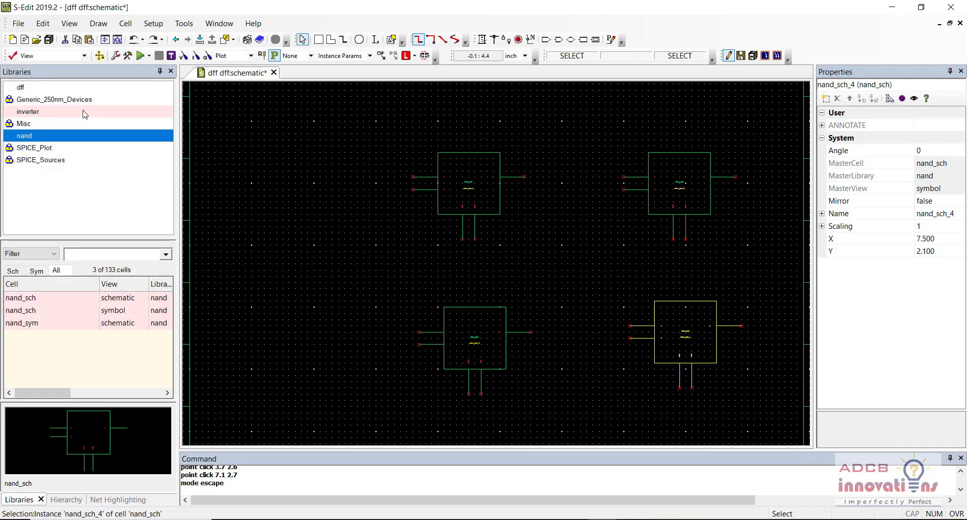
# - List the inverter library's cells and save the dff schematic
pyautogui.click(84, 111)
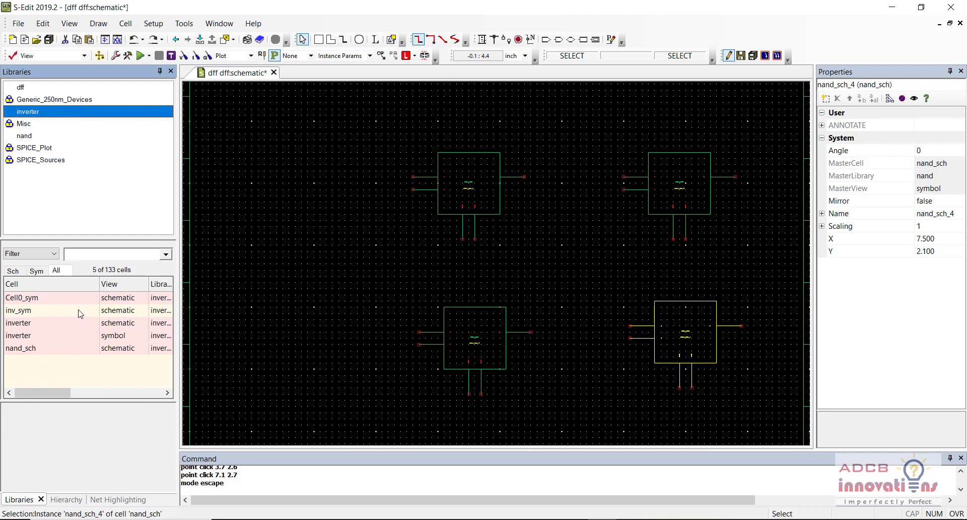
pyautogui.click(326, 220)
pyautogui.hotkey('ctrl', 's')
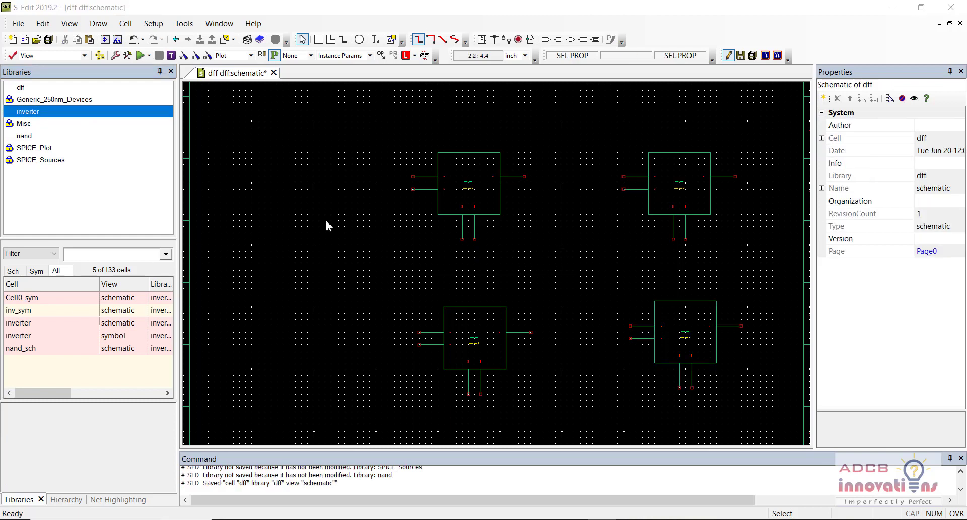
# - Examine the inv_sym schematic and the inverter cell's symbol, ending in the inverter schematic view
pyautogui.doubleClick(141, 310)
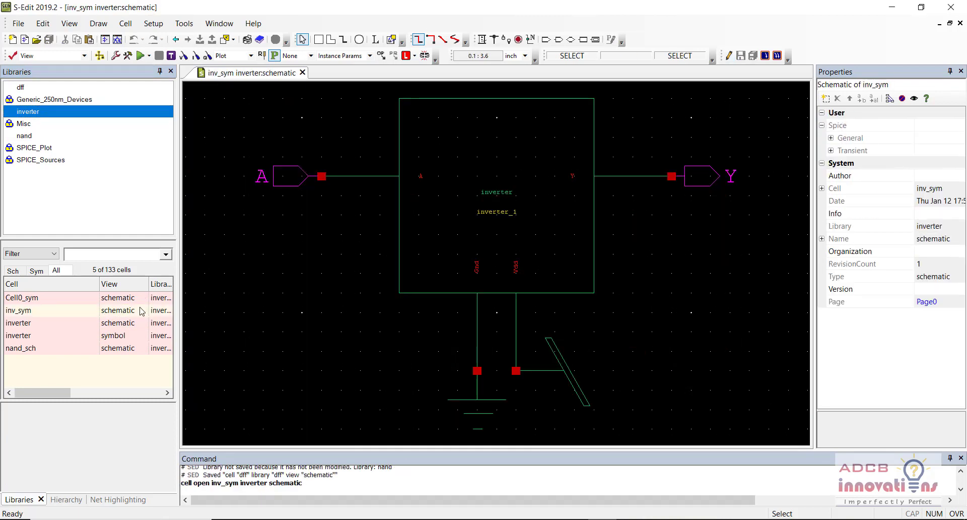
pyautogui.doubleClick(104, 331)
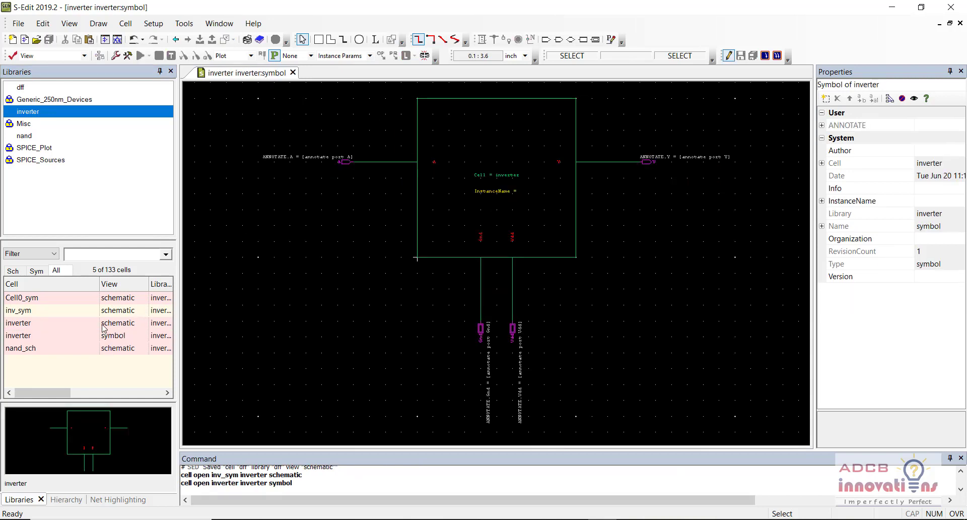
pyautogui.doubleClick(103, 323)
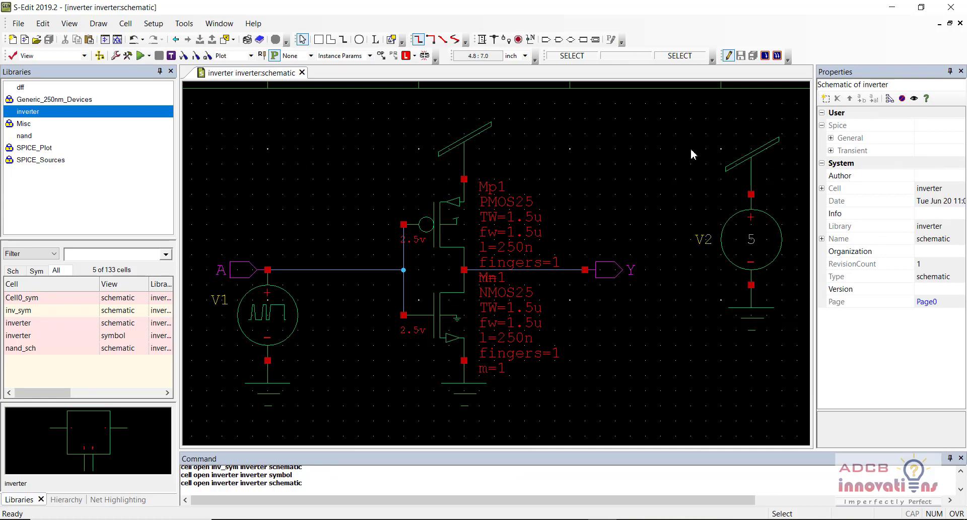
# - Delete the V2 supply with its Vdd and ground symbols and the V1 pulse source with its ground, and save the inverter schematic
pyautogui.moveTo(690, 149); pyautogui.dragTo(797, 405)
pyautogui.press('Delete')
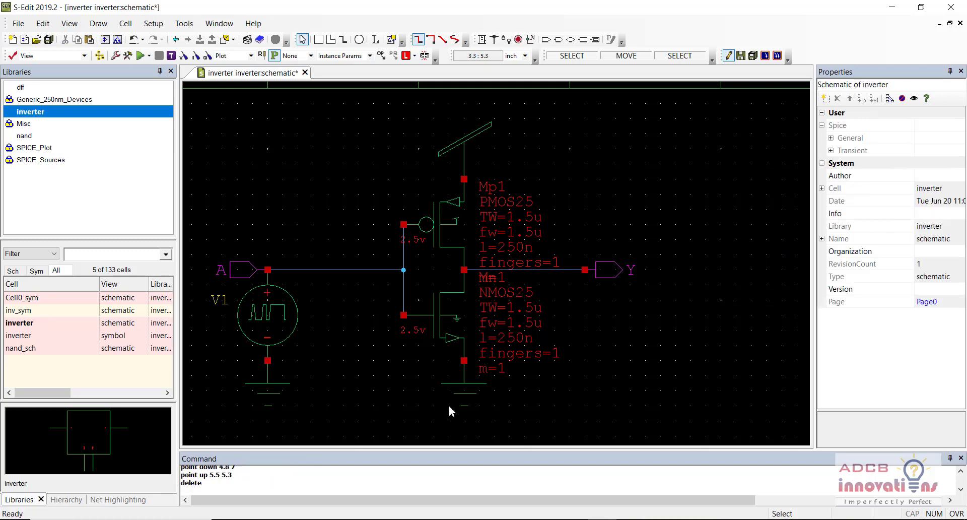
pyautogui.click(269, 305)
pyautogui.press('Delete')
pyautogui.click(267, 361)
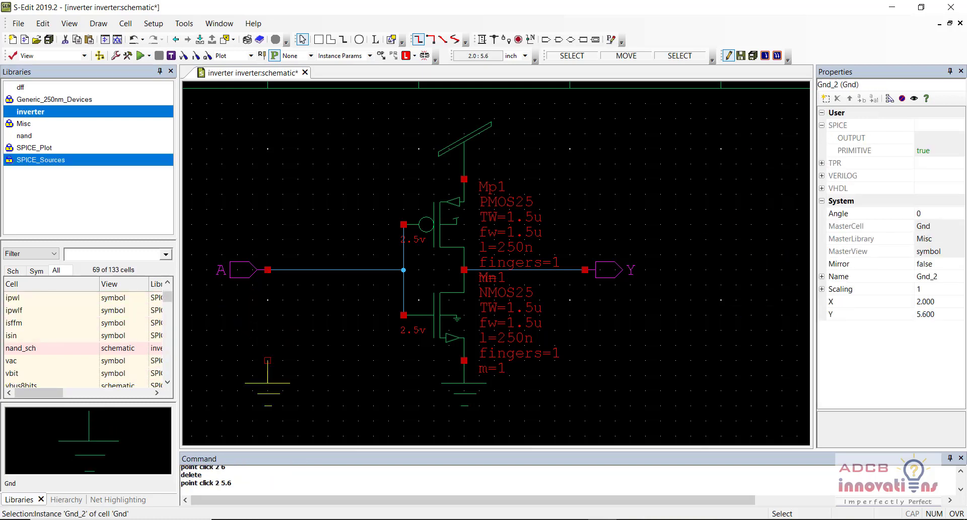
pyautogui.press('Delete')
pyautogui.press('ctrl')
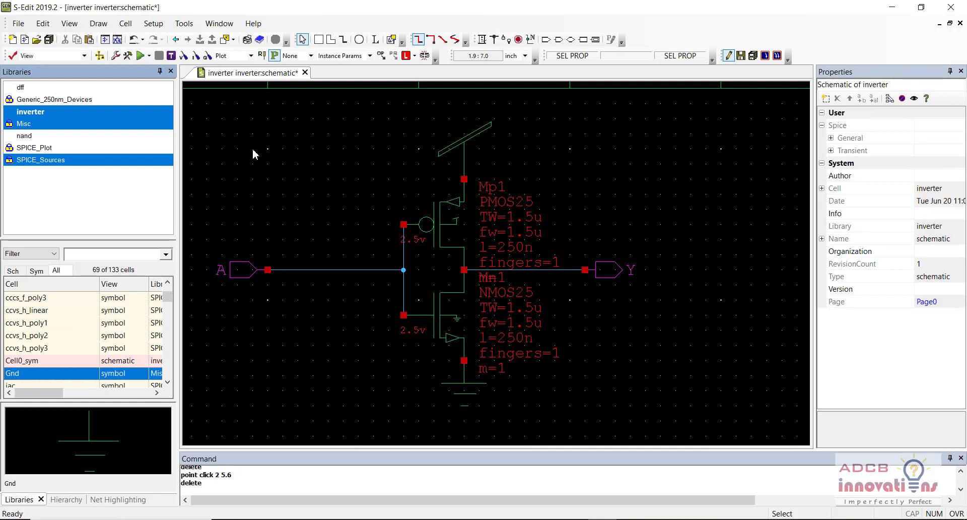
pyautogui.hotkey('ctrl', 's')
# - Regenerate the inverter cell's symbol from its schematic, replacing the existing symbol view, and save it
pyautogui.click(125, 23)
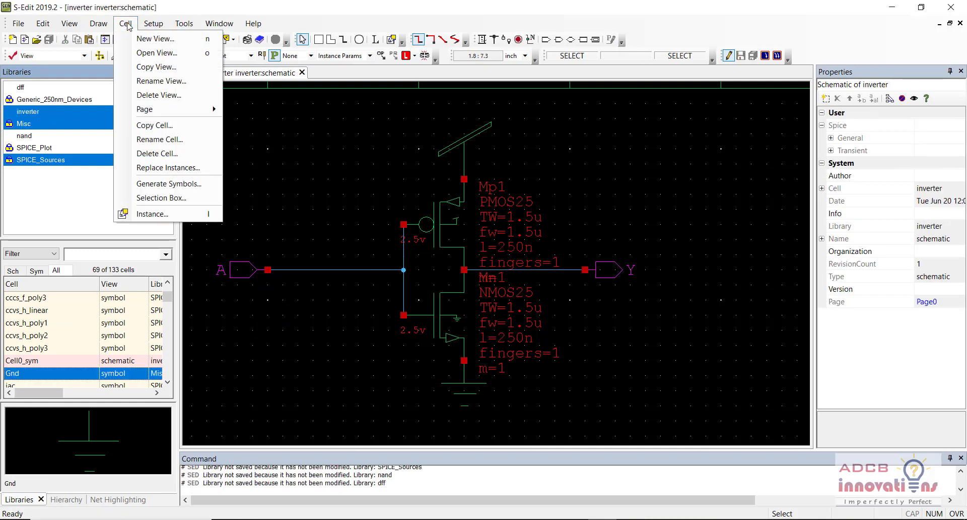
pyautogui.click(177, 184)
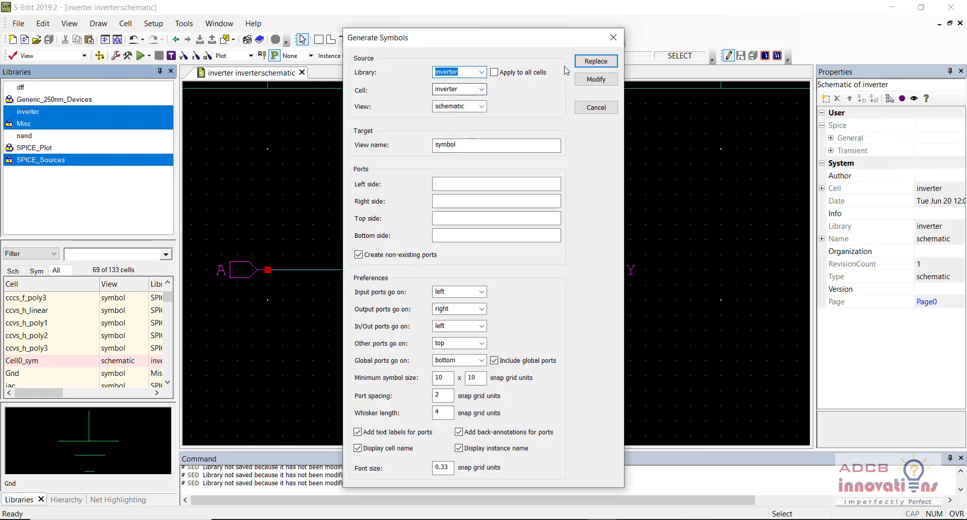
pyautogui.click(596, 61)
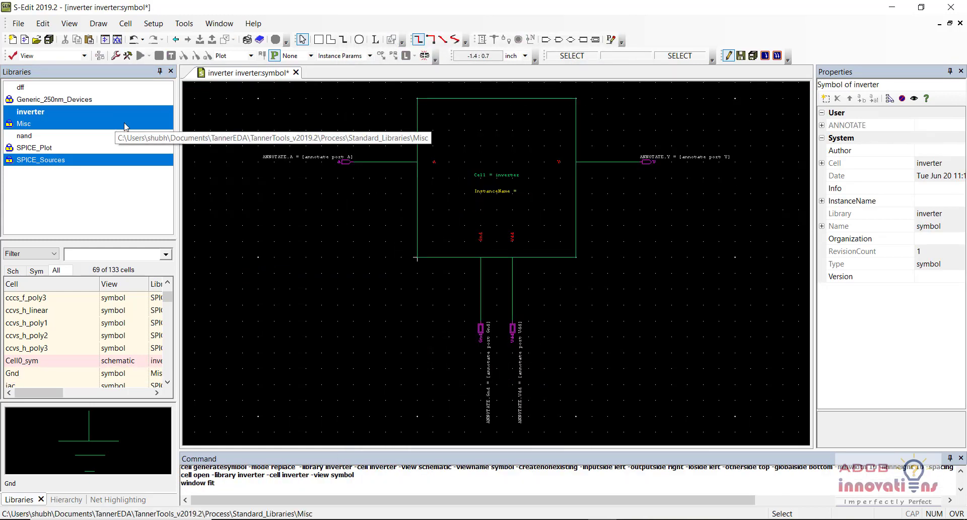
pyautogui.click(275, 243)
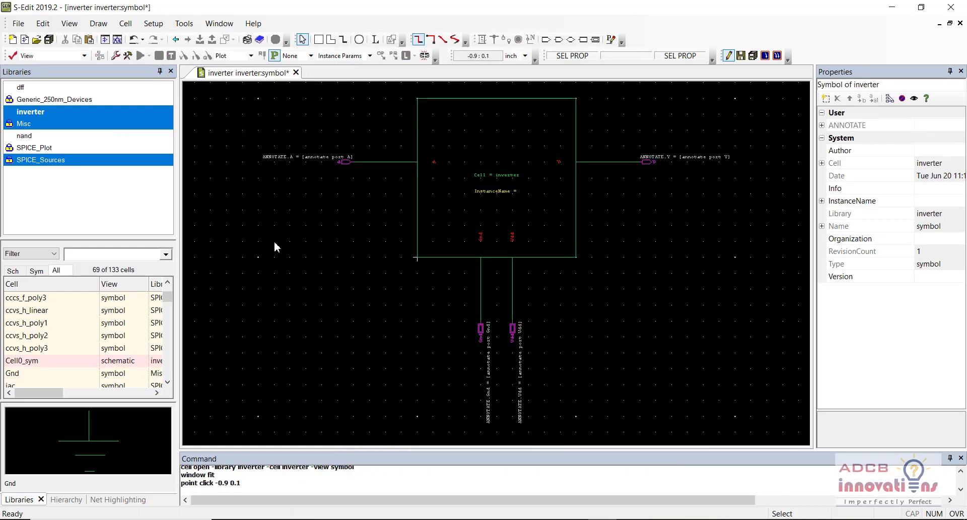
pyautogui.hotkey('ctrl', 's')
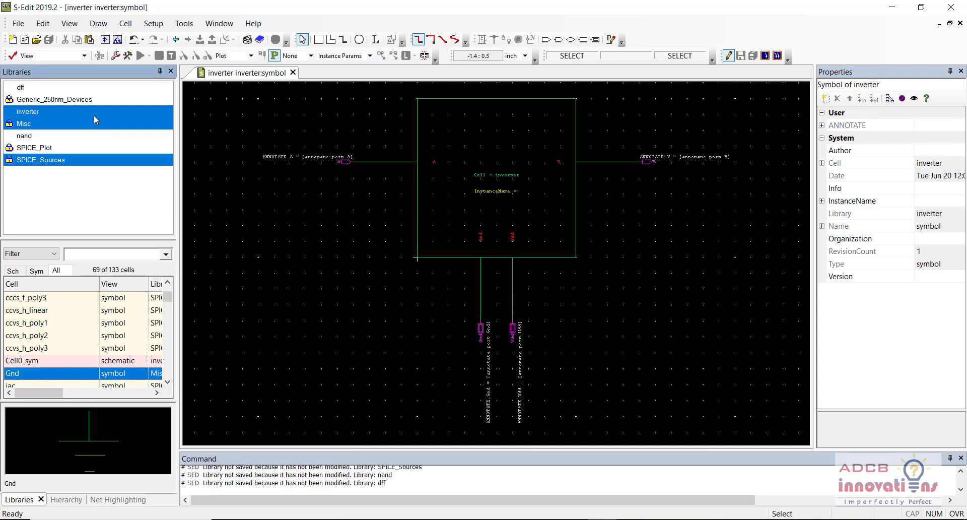
# - Create a symbol view for a new cell named invinv in the inverter library
pyautogui.click(94, 114)
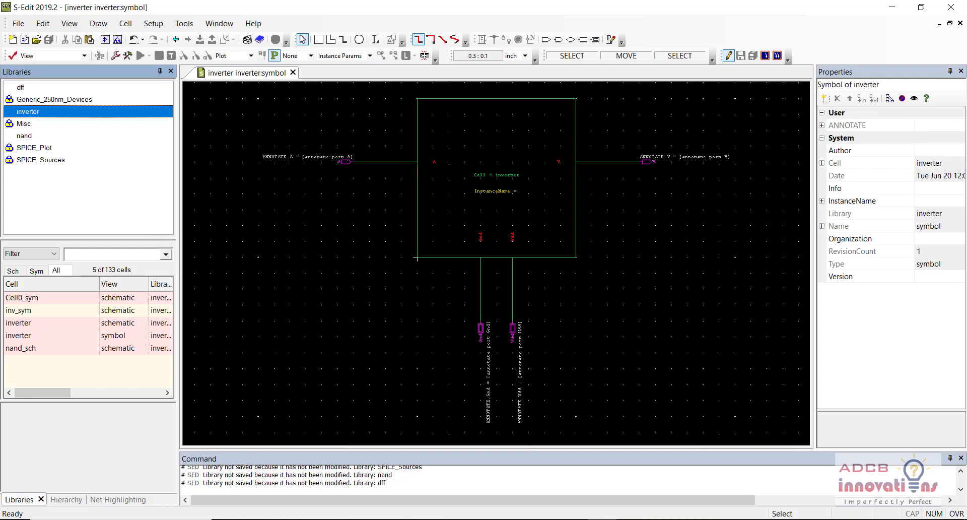
pyautogui.click(465, 241)
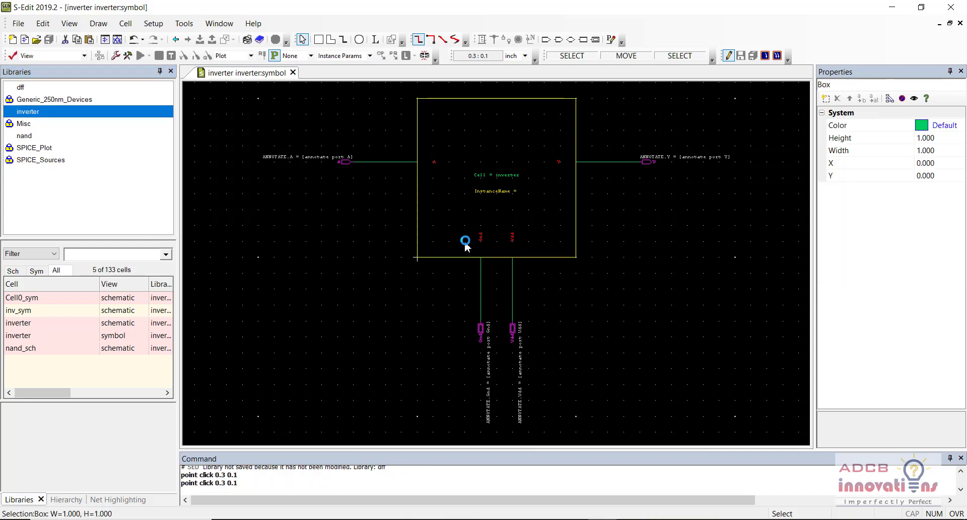
pyautogui.click(211, 247)
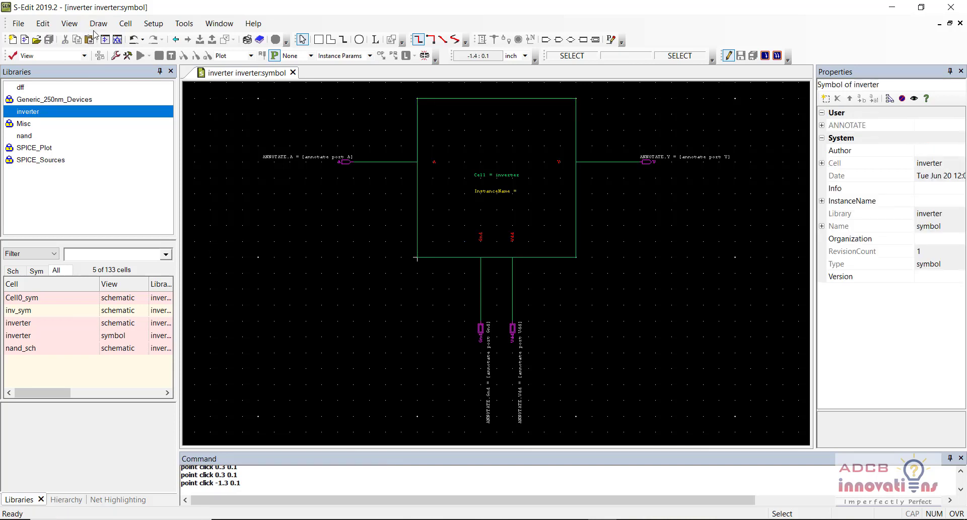
pyautogui.click(125, 23)
pyautogui.click(145, 45)
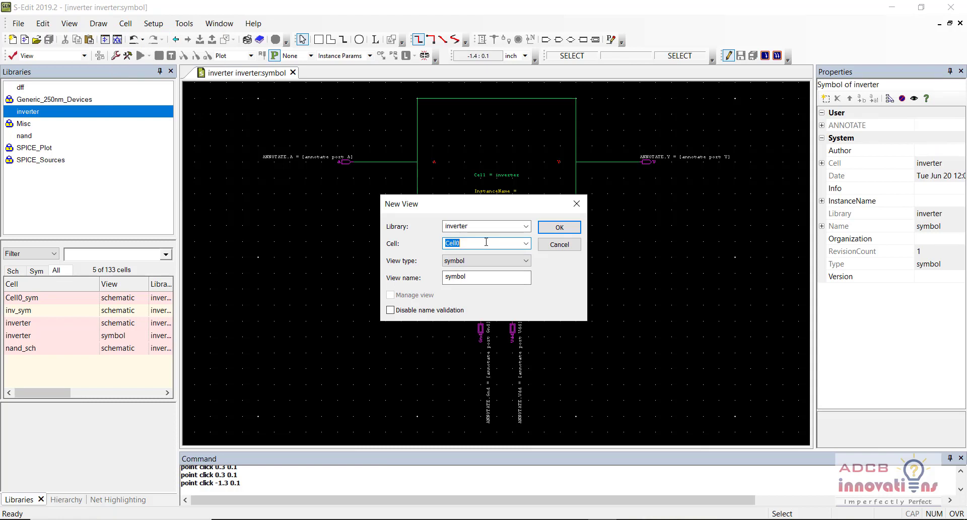
pyautogui.write('inv')
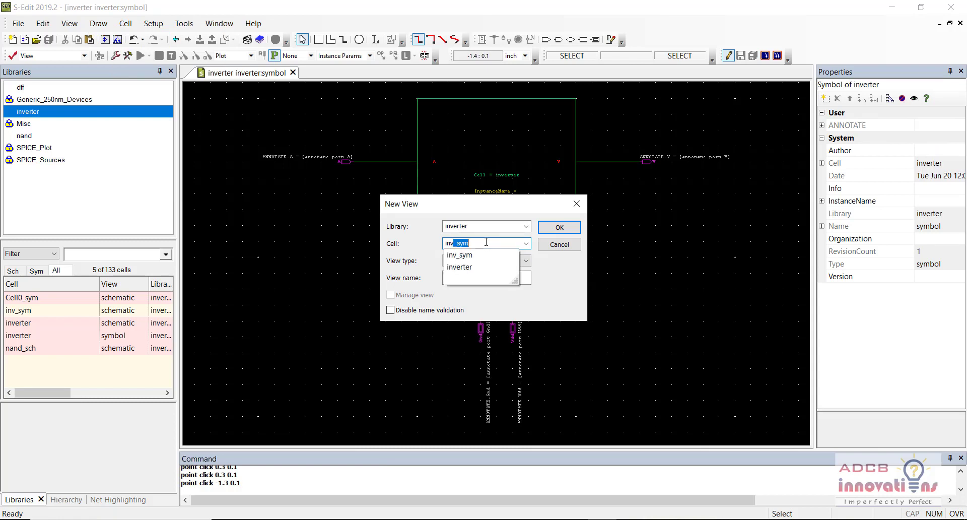
pyautogui.write('inv')
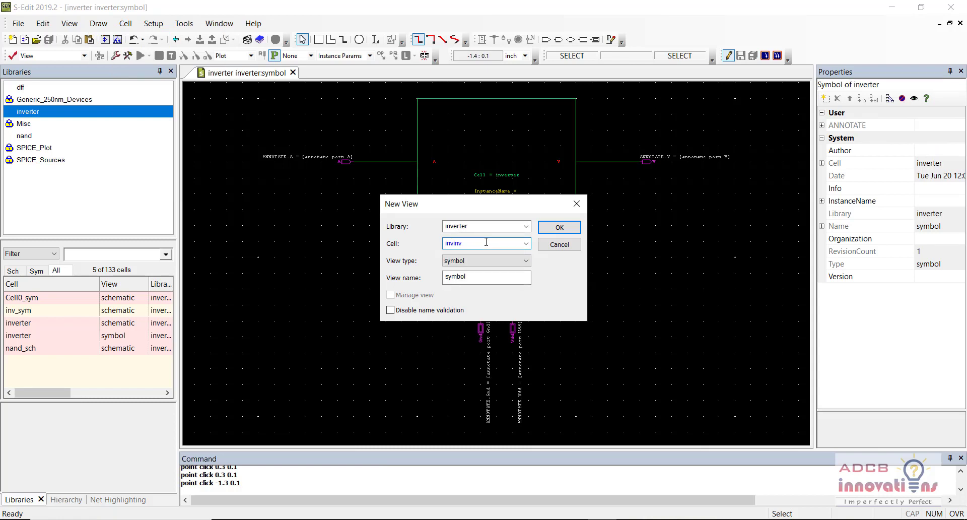
pyautogui.press('Return')
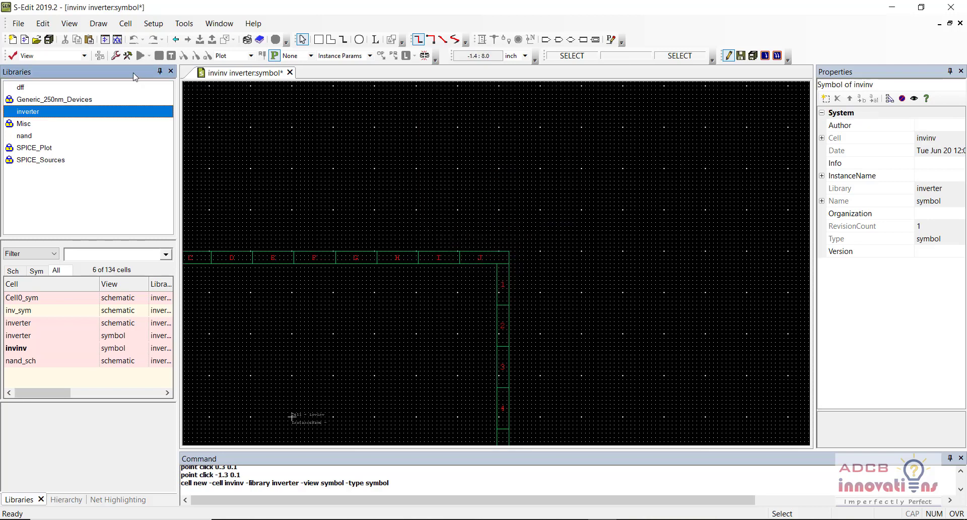
# - Create a schematic view for a new cell named inv_onv in the inverter library and save it
pyautogui.click(126, 23)
pyautogui.press('Escape')
pyautogui.write('i')
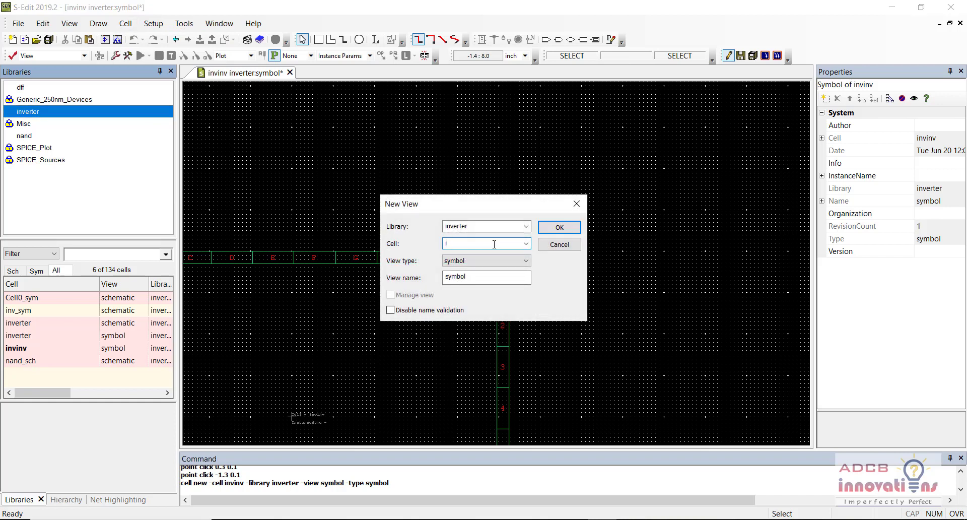
pyautogui.write('nv in')
pyautogui.press('BackSpace')
pyautogui.press('BackSpace')
pyautogui.press('BackSpace')
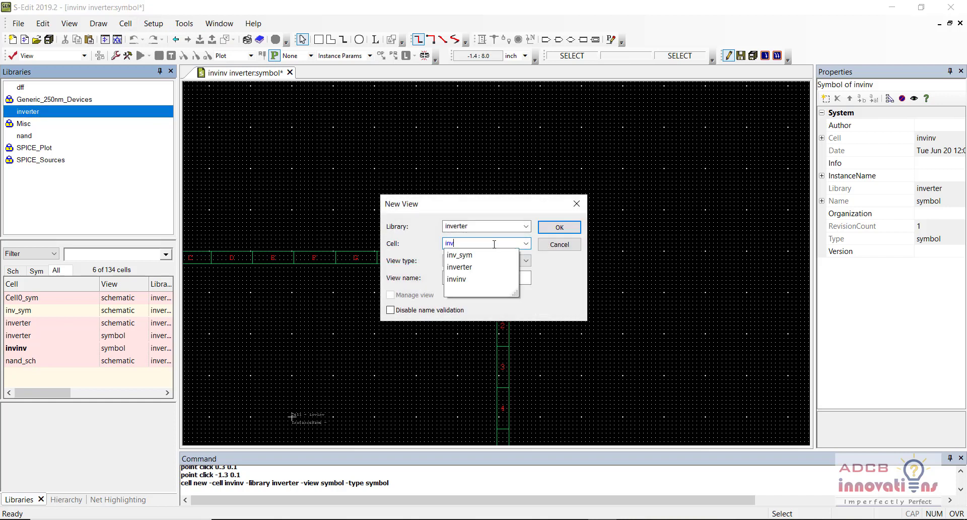
pyautogui.write('_onv')
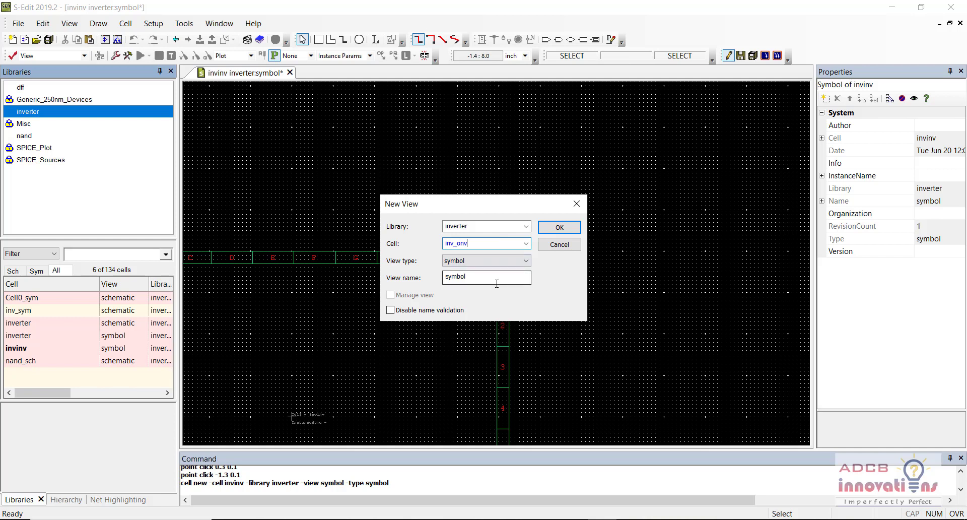
pyautogui.click(496, 266)
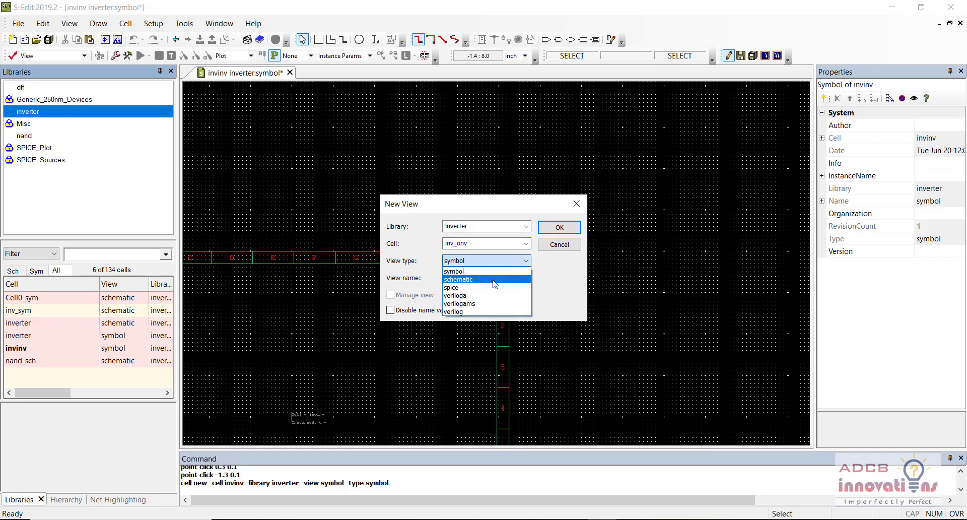
pyautogui.click(495, 279)
pyautogui.click(558, 227)
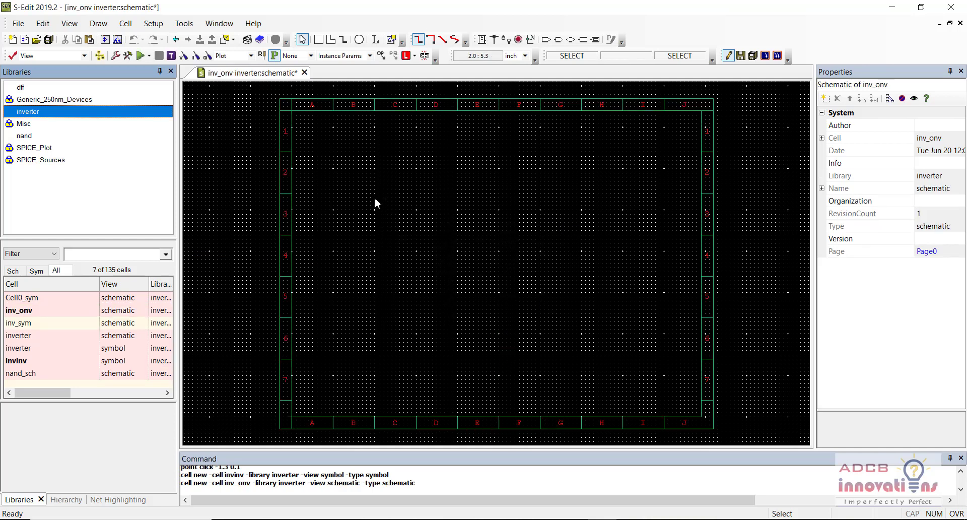
pyautogui.click(334, 240)
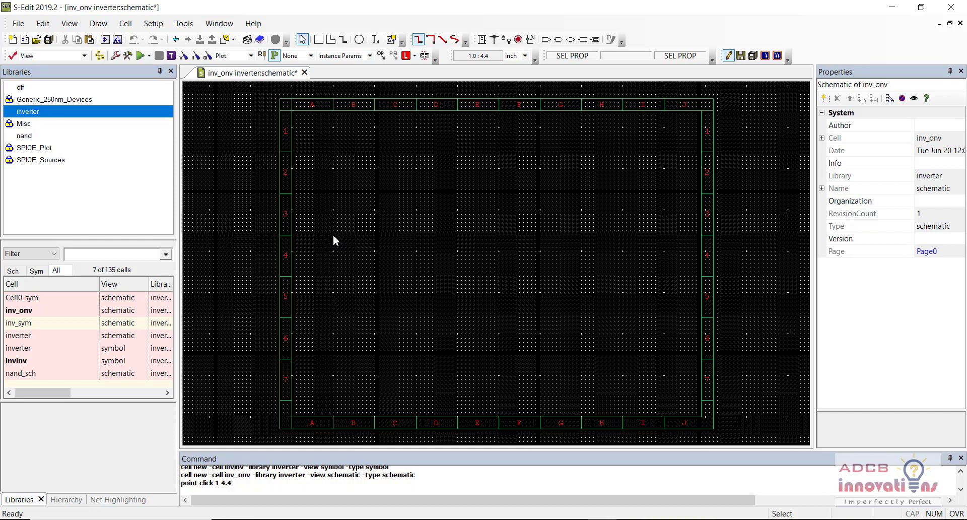
pyautogui.hotkey('ctrl', 's')
# - Place one instance of the inverter cell's symbol in the inv_onv schematic
pyautogui.click(93, 351)
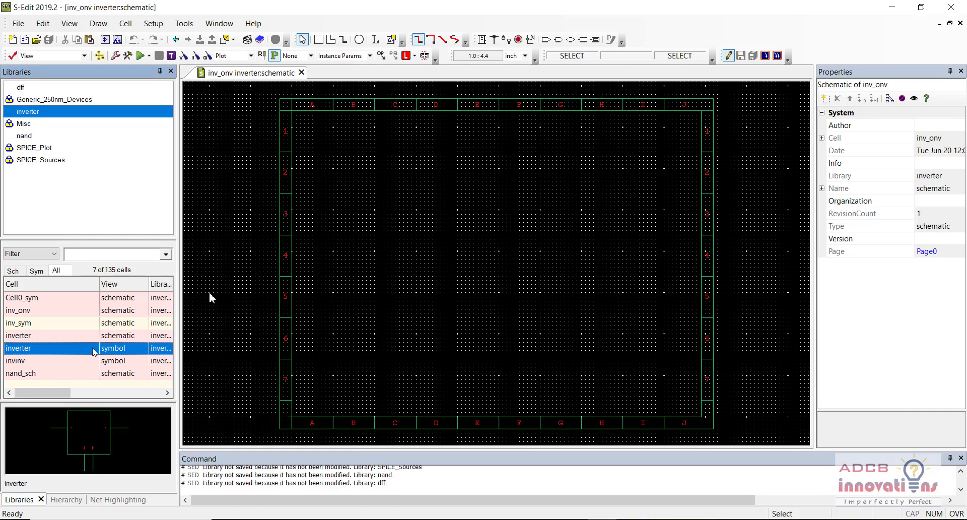
pyautogui.click(94, 361)
pyautogui.click(92, 351)
pyautogui.rightClick(92, 350)
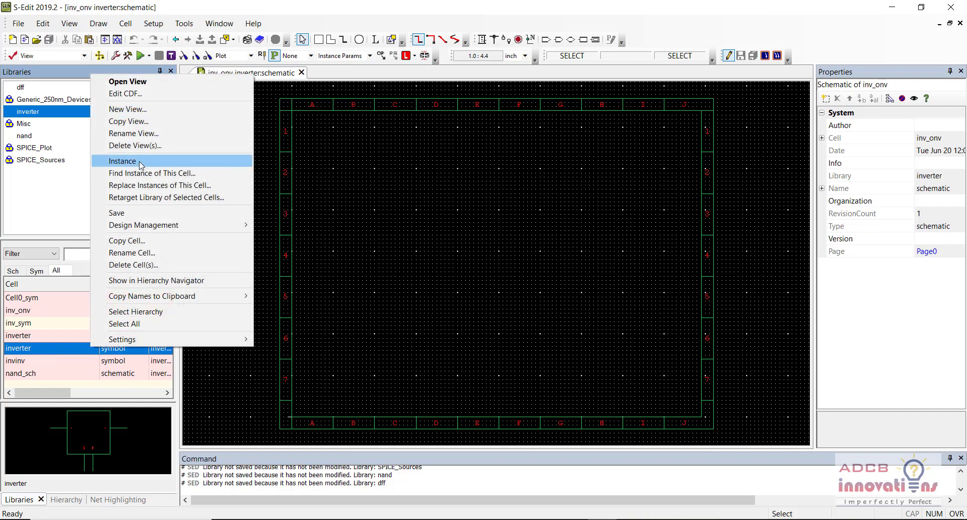
pyautogui.click(123, 161)
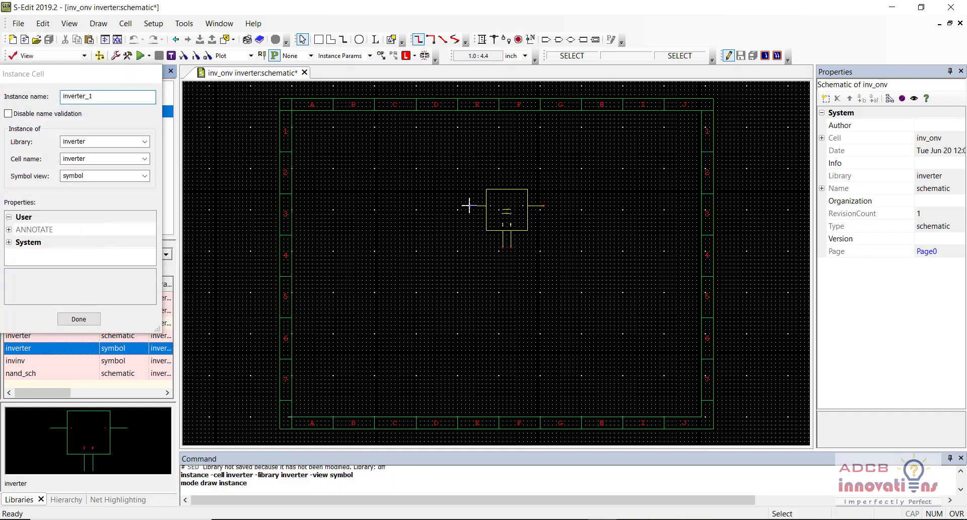
pyautogui.click(469, 205)
pyautogui.press('Escape')
# - Inspect the placed inverter's underlying schematic, the inverter symbol view, and the inverter instance inside the Cell0_sym schematic
pyautogui.doubleClick(503, 220)
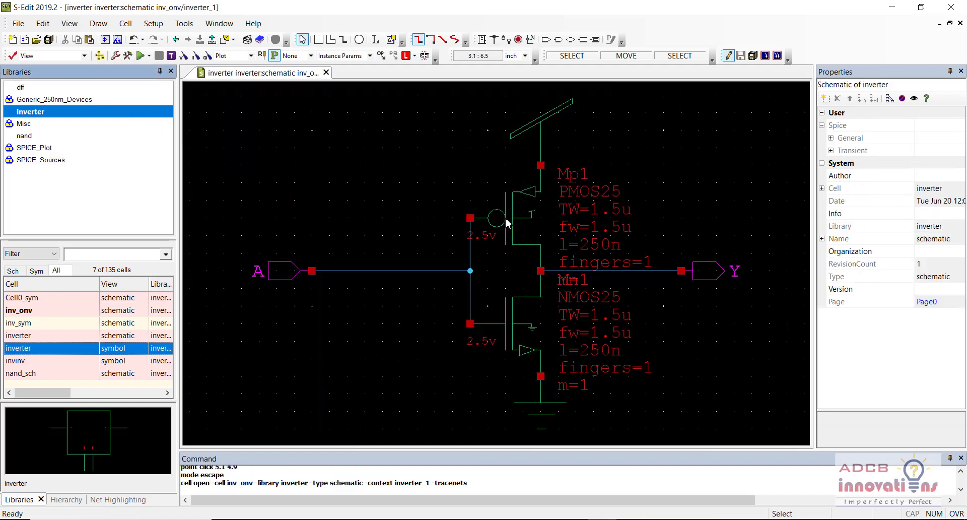
pyautogui.doubleClick(119, 349)
pyautogui.click(481, 163)
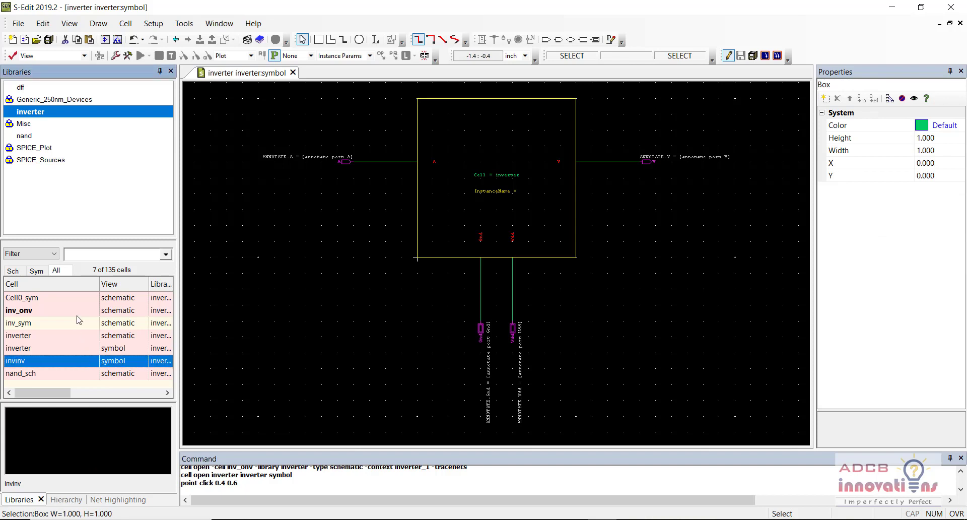
pyautogui.doubleClick(22, 297)
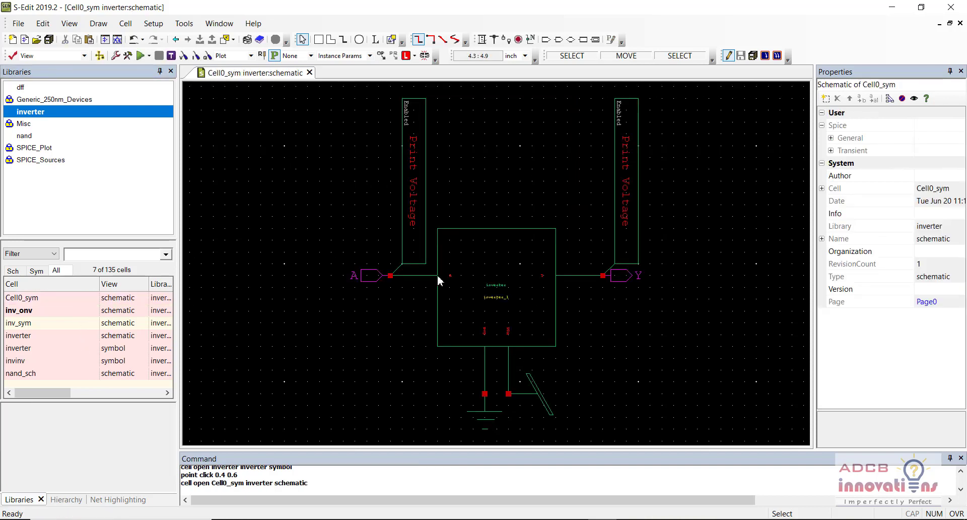
pyautogui.doubleClick(497, 288)
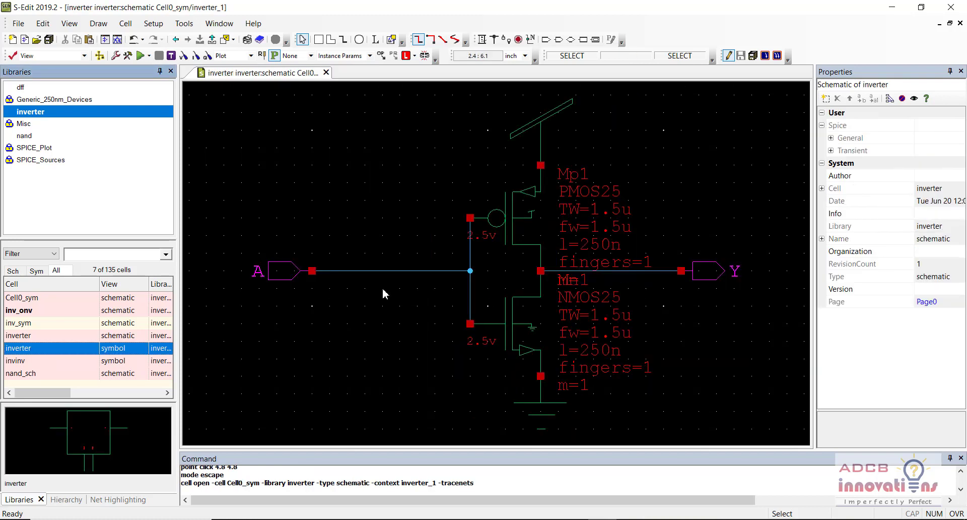
# - Open the dff schematic from the dff library and bring the empty area beside the lower-left NAND gate into view
pyautogui.click(36, 89)
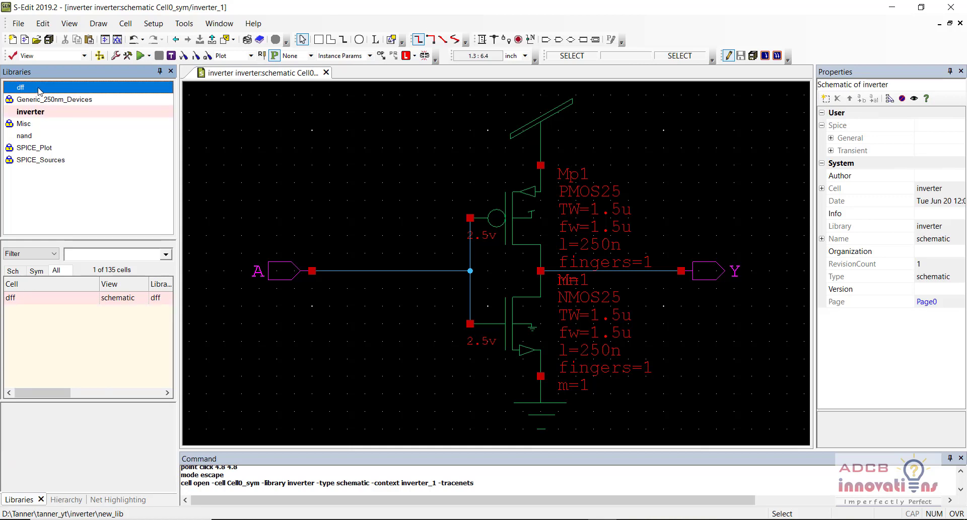
pyautogui.doubleClick(85, 298)
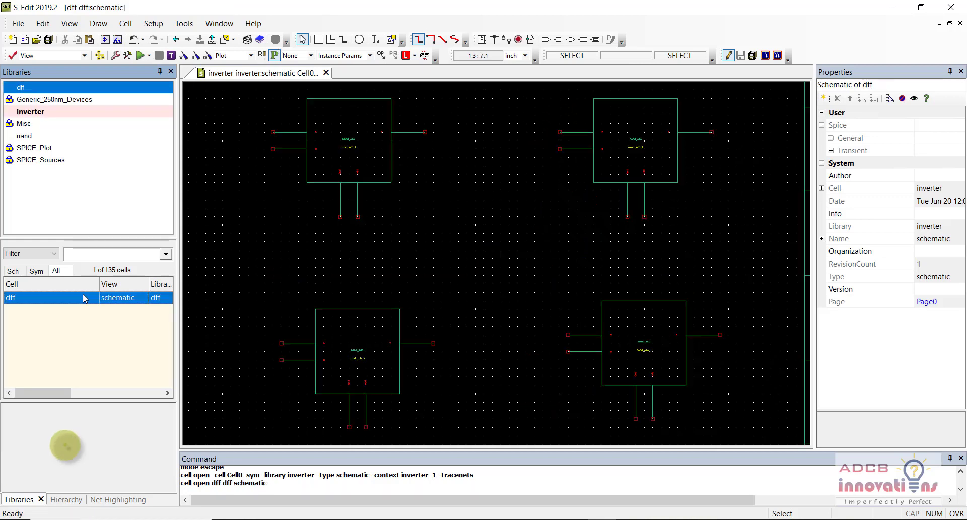
pyautogui.press('Down')
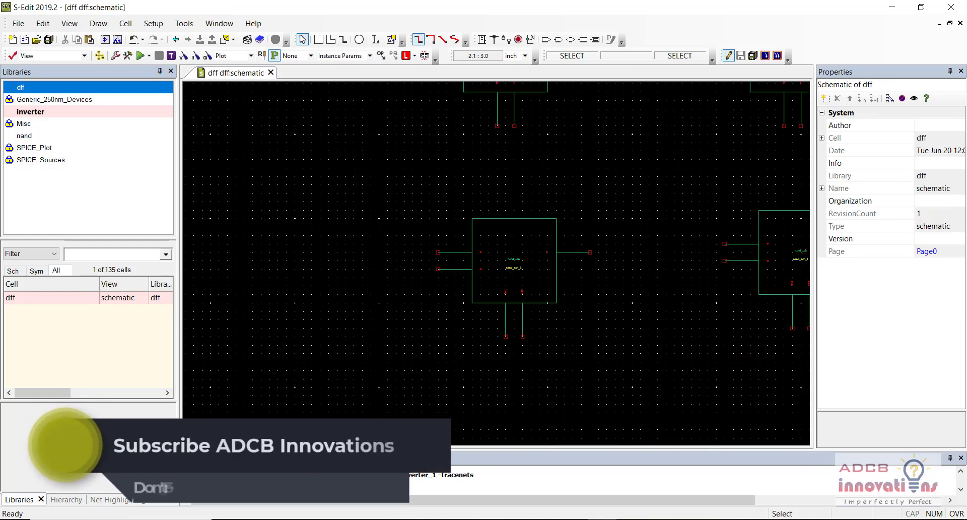
pyautogui.press('Left')
pyautogui.press('Up')
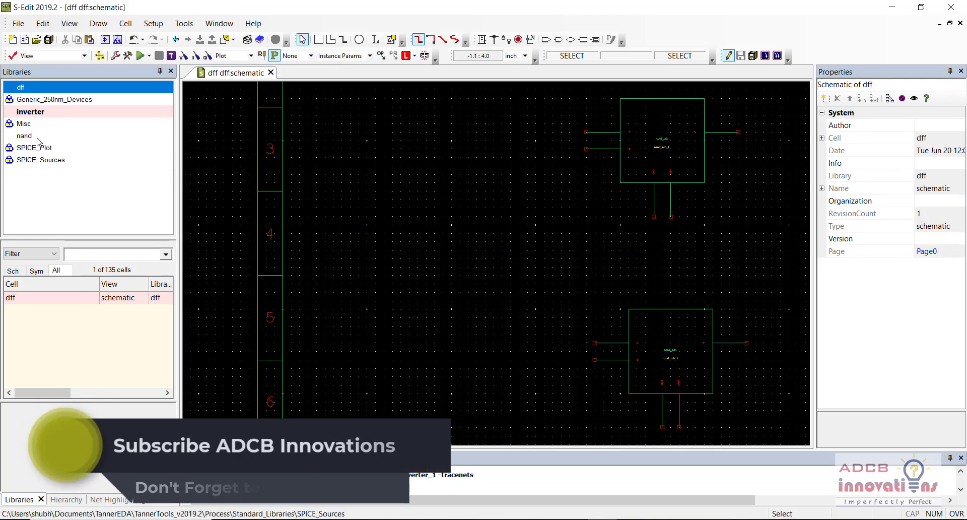
# - Place one inverter symbol instance from the inverter library to the left of the lower-left NAND gate in the dff schematic
pyautogui.click(51, 111)
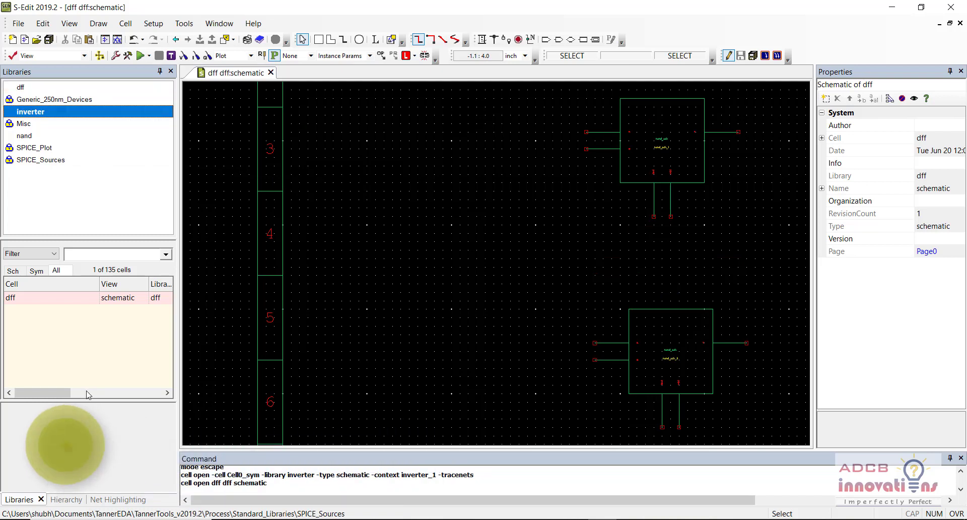
pyautogui.click(69, 362)
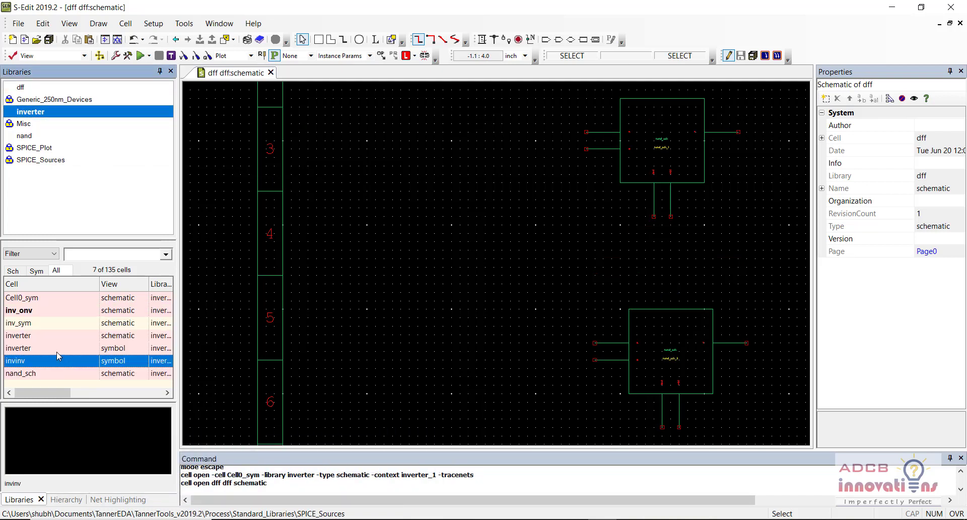
pyautogui.click(57, 351)
pyautogui.rightClick(57, 351)
pyautogui.click(121, 166)
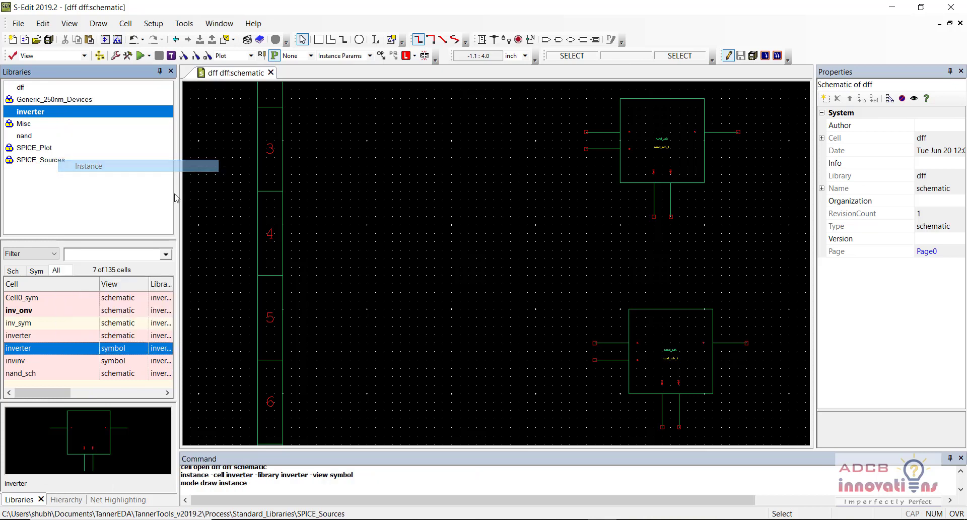
pyautogui.click(341, 351)
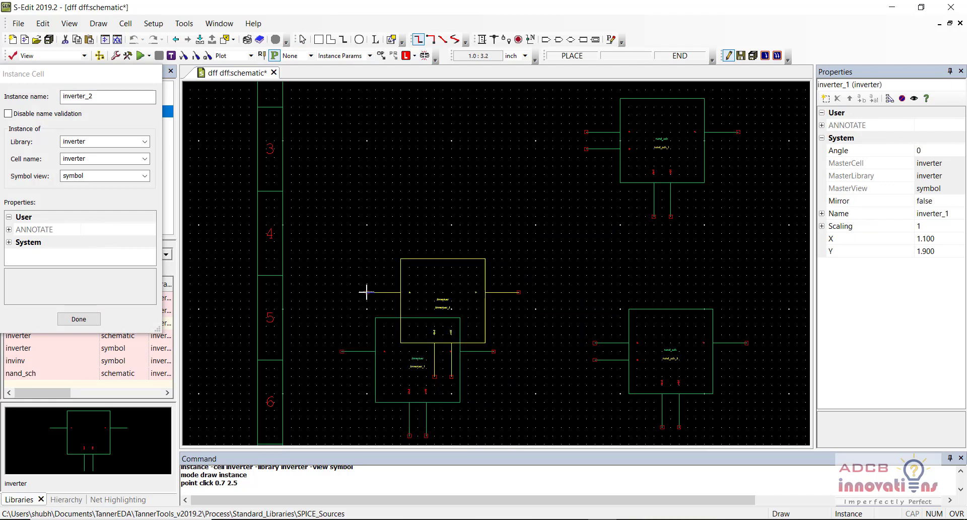
pyautogui.press('Escape')
pyautogui.press('Right')
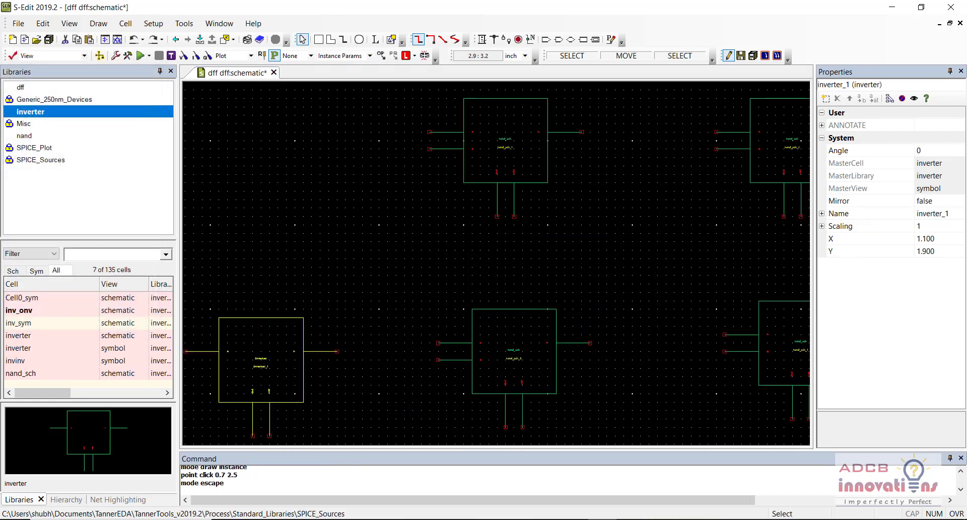
pyautogui.press('Home')
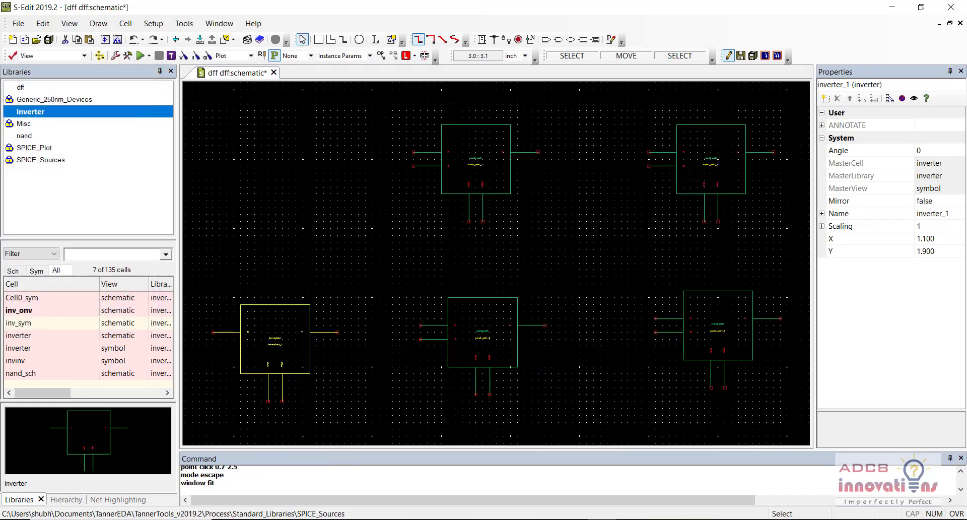
pyautogui.click(406, 248)
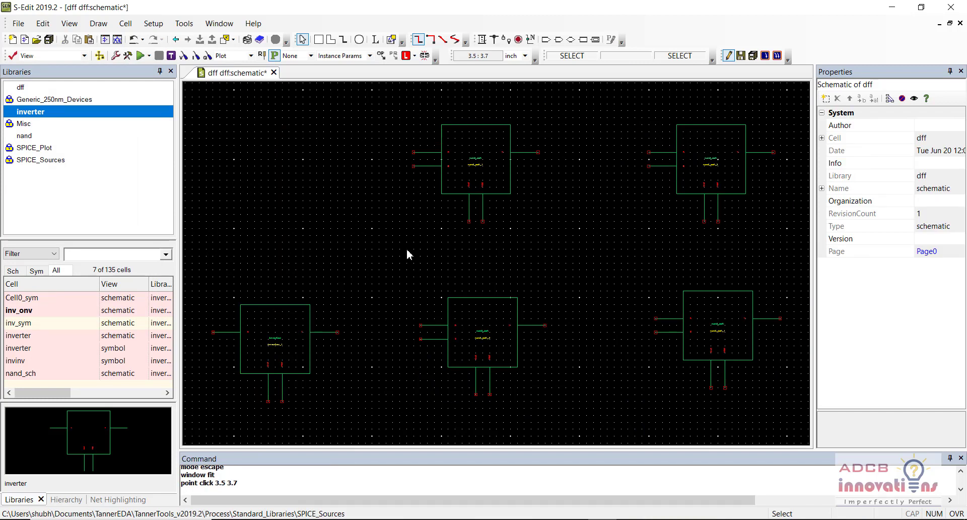
# - Place Gnd symbols from the Misc library on the Gnd pins of the inverter and all four NAND gates
pyautogui.click(121, 253)
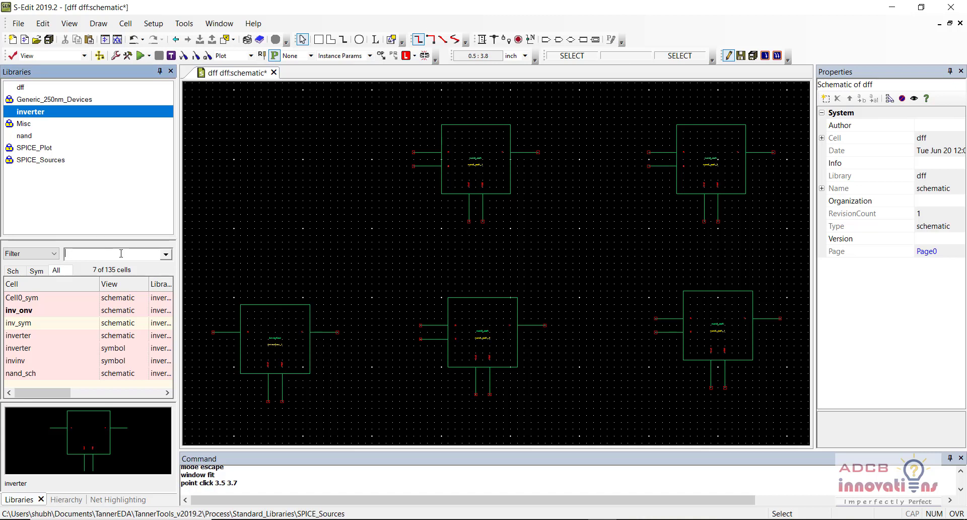
pyautogui.write('gnd')
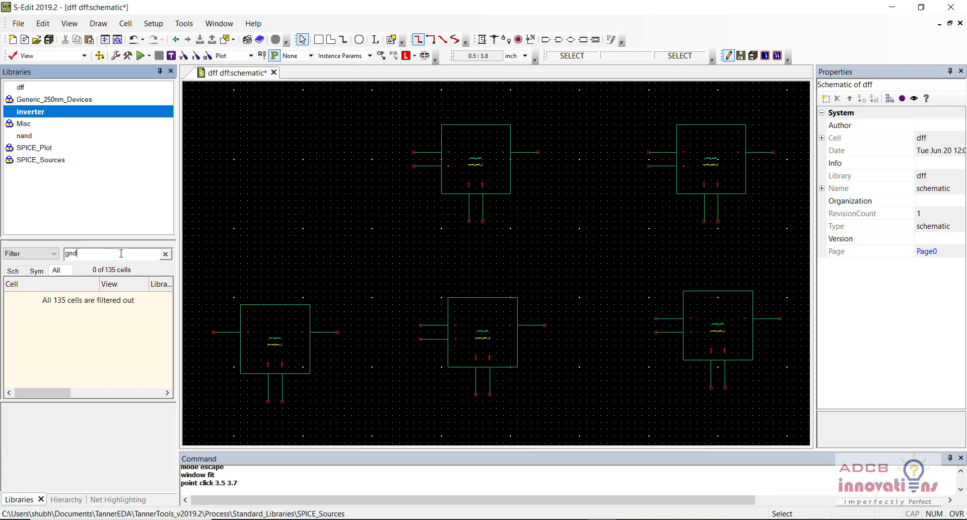
pyautogui.click(45, 126)
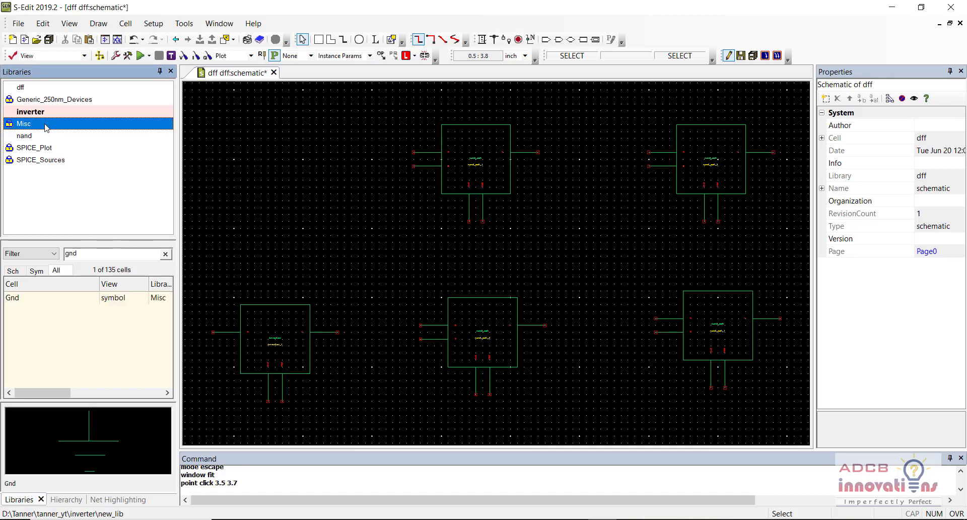
pyautogui.click(58, 302)
pyautogui.rightClick(55, 303)
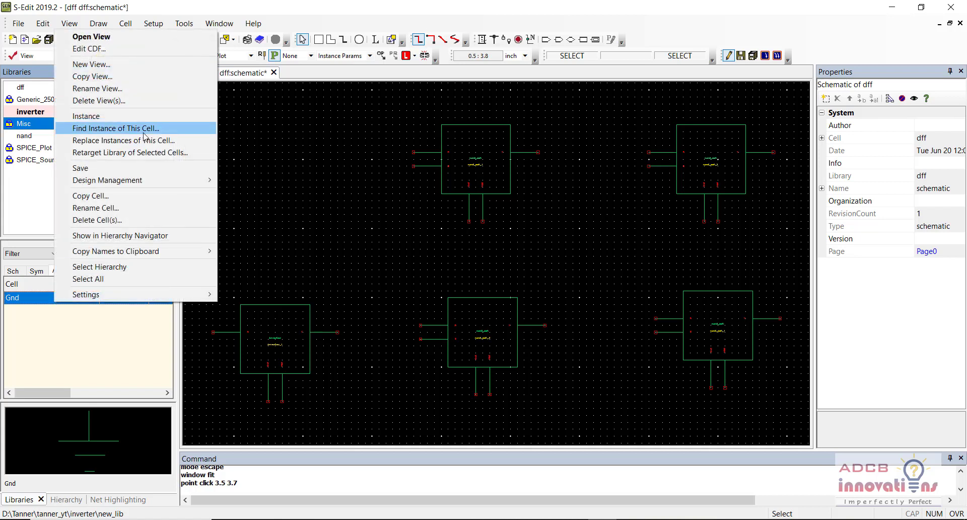
pyautogui.click(139, 117)
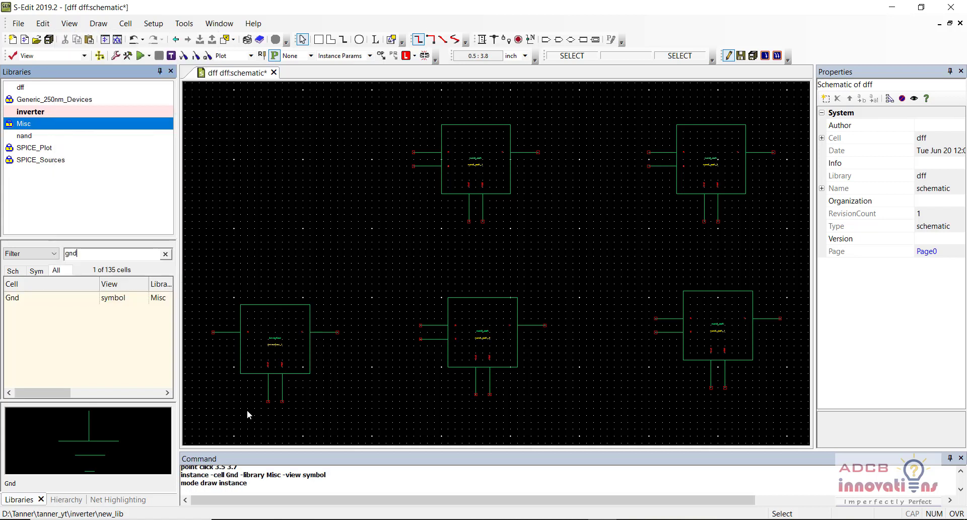
pyautogui.click(267, 402)
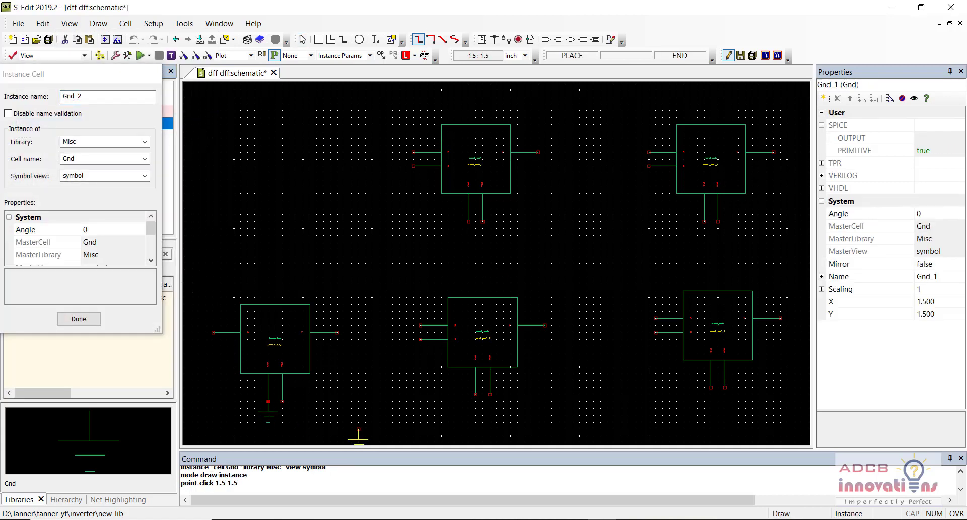
pyautogui.click(469, 221)
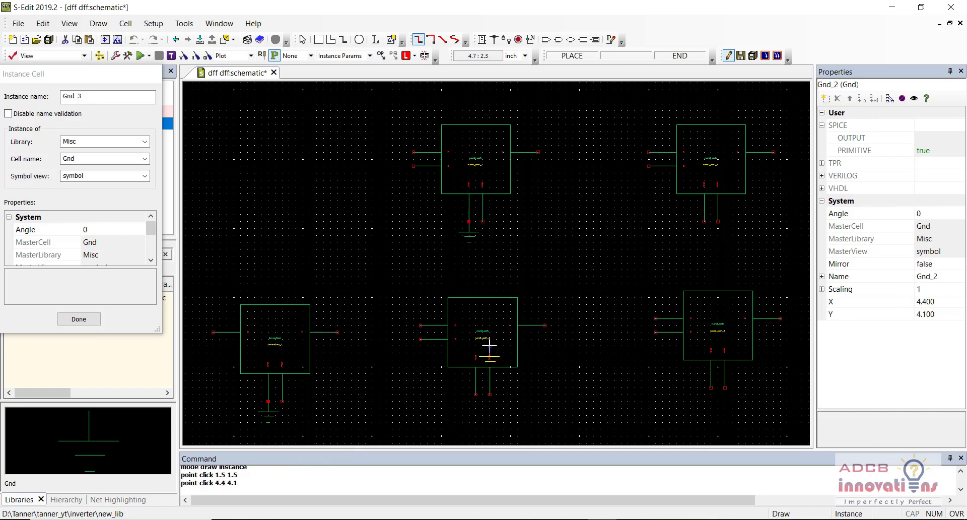
pyautogui.click(475, 394)
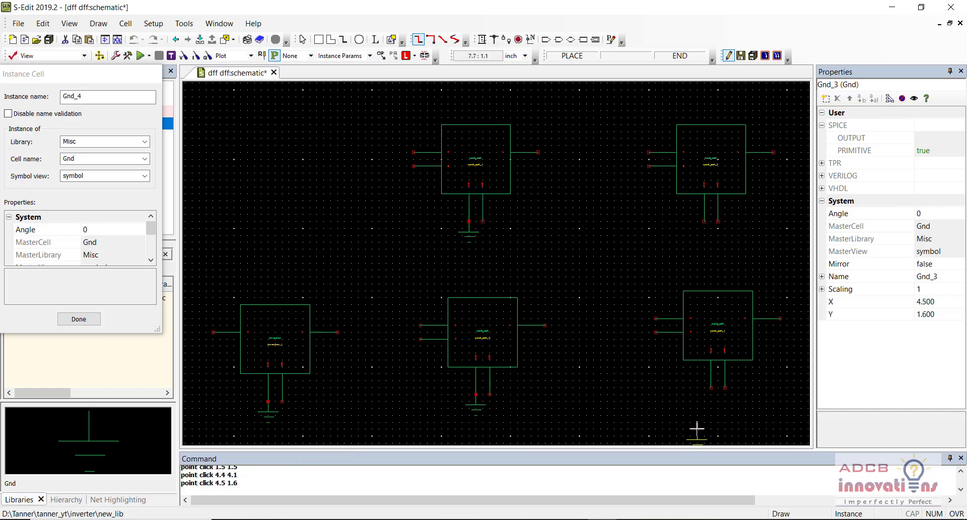
pyautogui.click(710, 387)
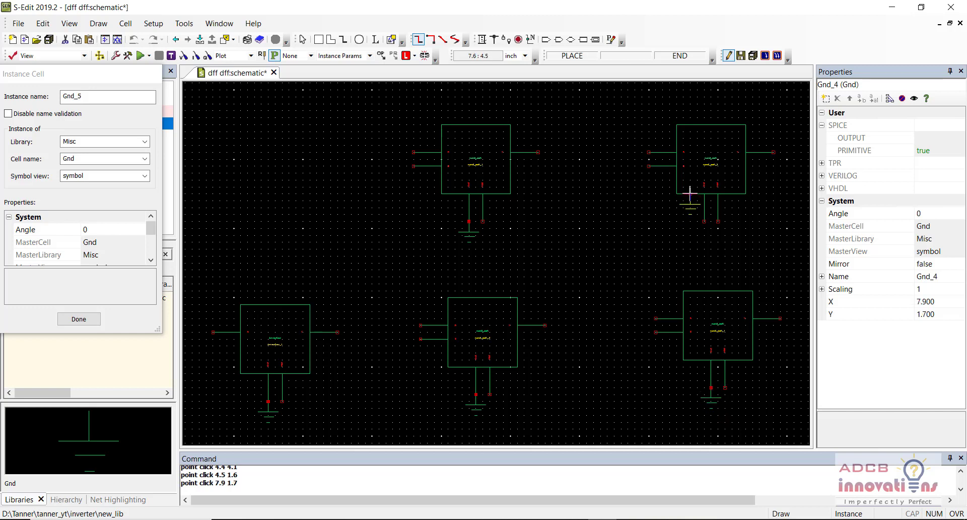
pyautogui.click(703, 221)
pyautogui.press('Escape')
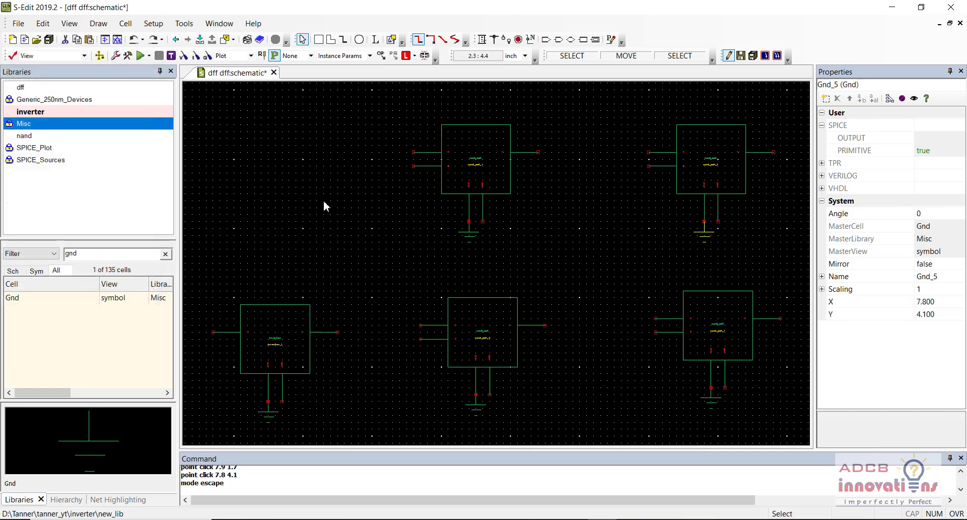
# - Place Vdd symbols from the Misc library, rotated to 90 degrees, on the Vdd pins of the inverter and all four NAND gates
pyautogui.doubleClick(84, 253)
pyautogui.write('vdd')
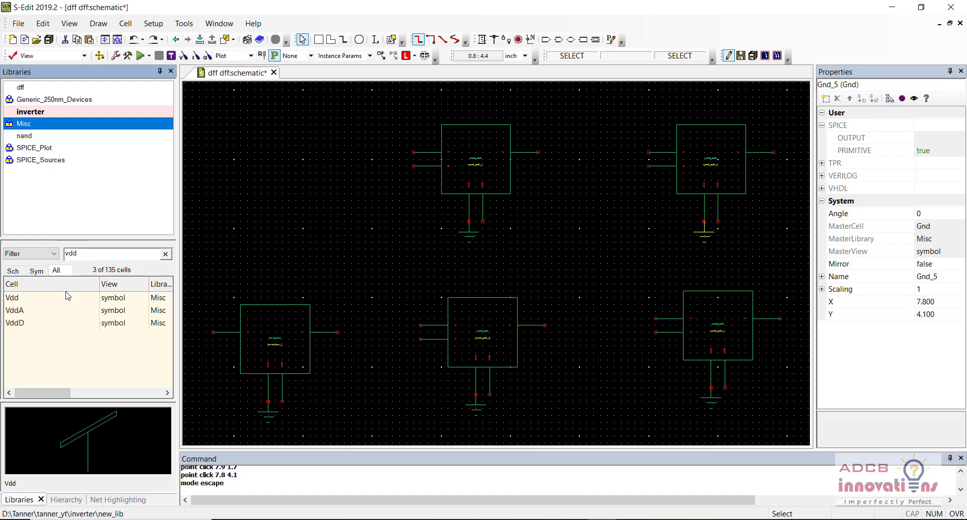
pyautogui.click(68, 298)
pyautogui.rightClick(68, 297)
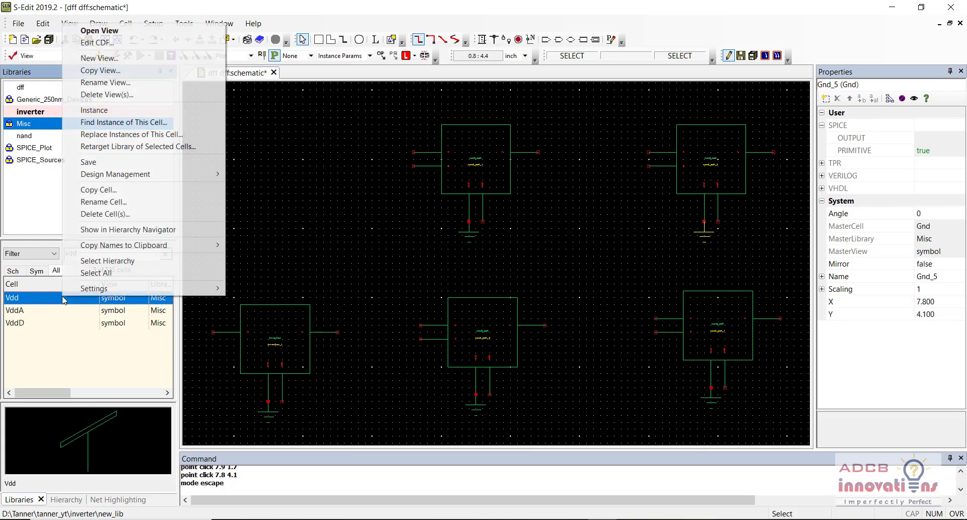
pyautogui.click(114, 114)
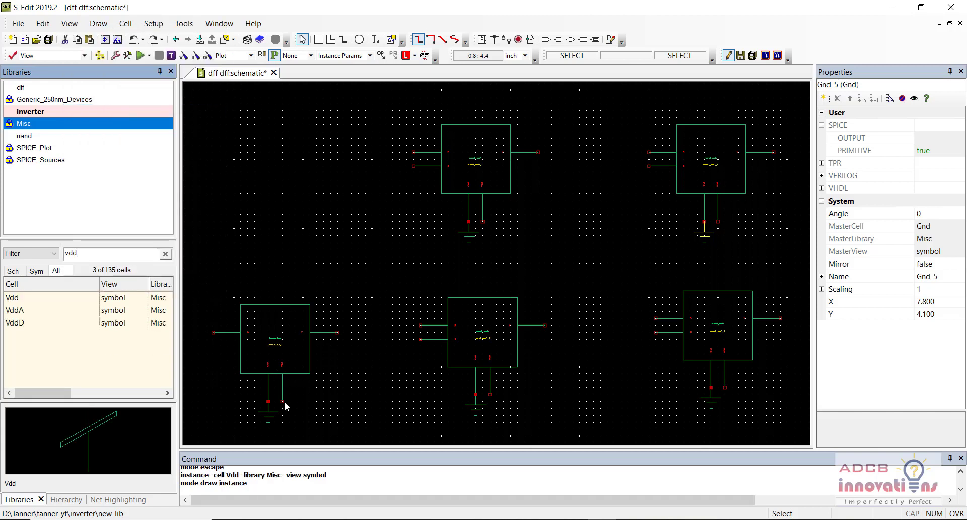
pyautogui.press('r')
pyautogui.press('r')
pyautogui.press('r')
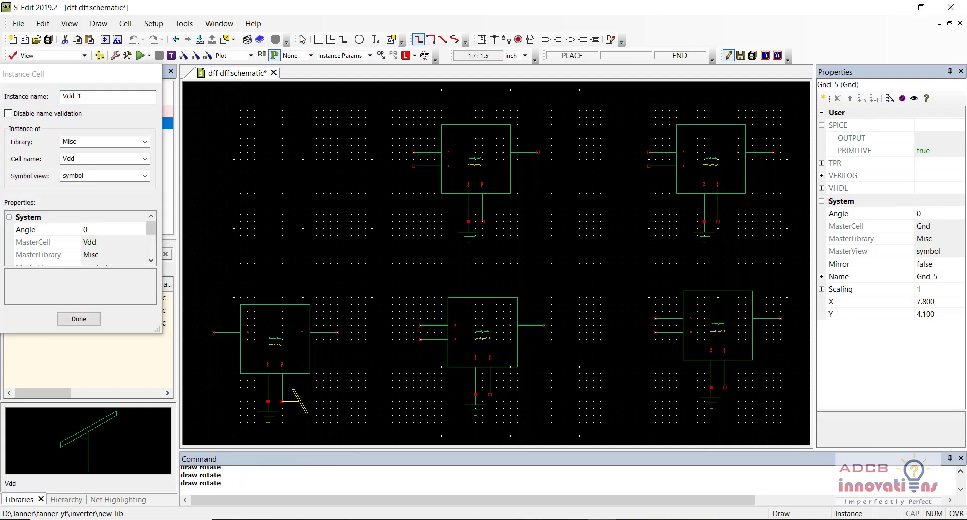
pyautogui.click(282, 401)
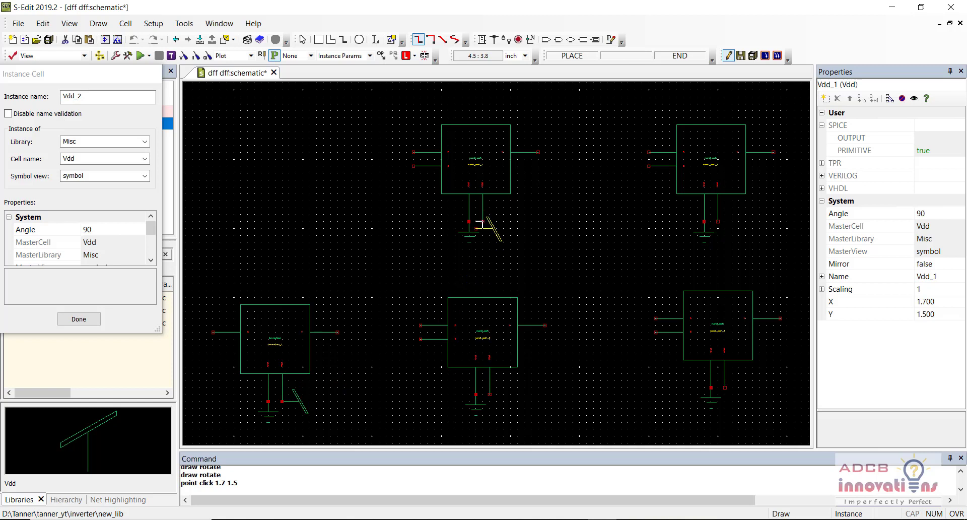
pyautogui.click(483, 221)
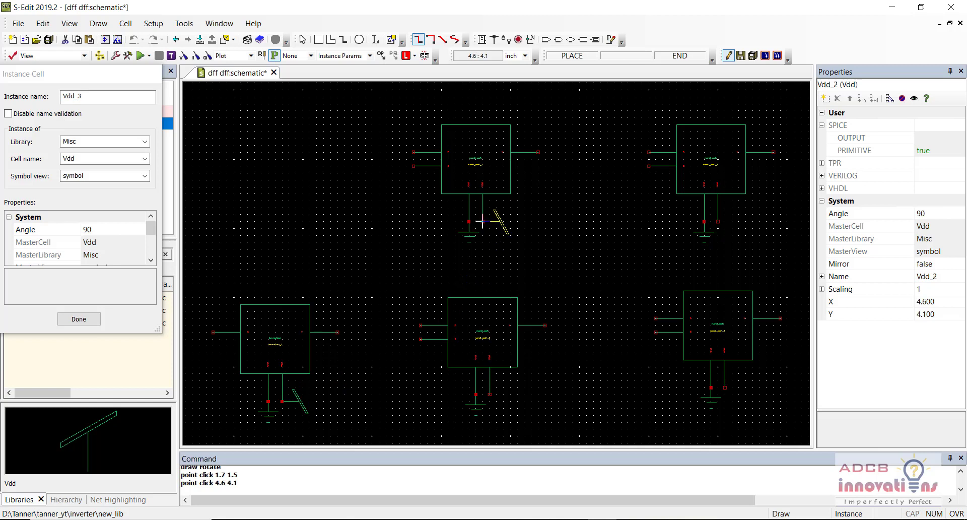
pyautogui.click(489, 394)
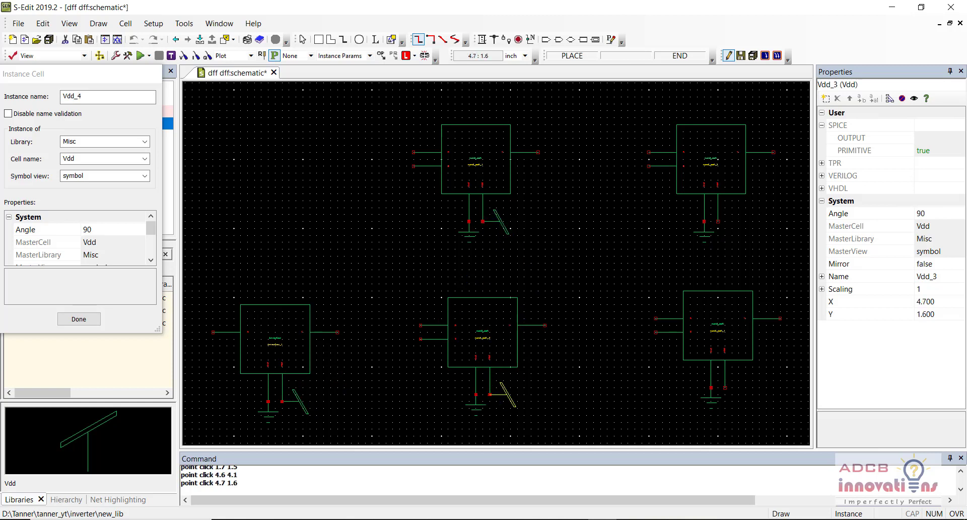
pyautogui.click(724, 387)
pyautogui.click(718, 220)
pyautogui.press('Escape')
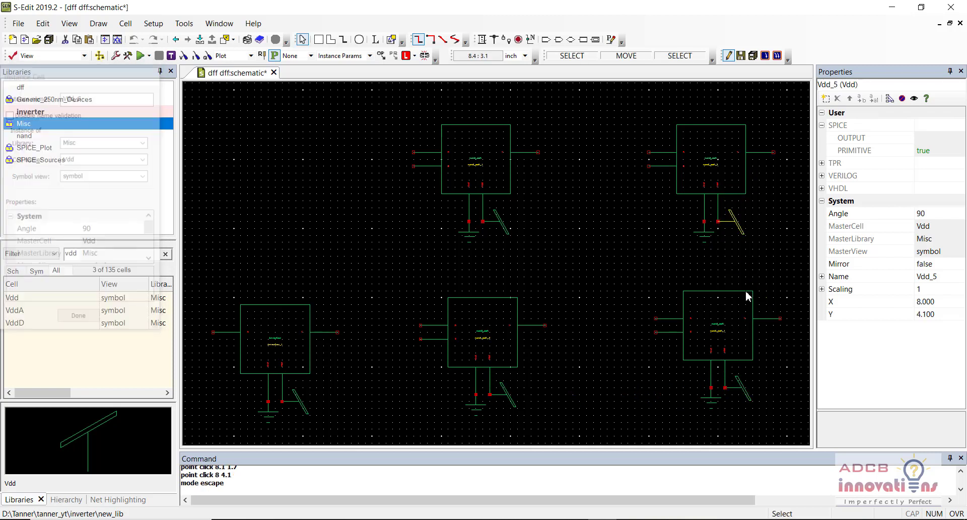
# - Place one vdc source from the SPICE_Sources library in the free area to the right of the NAND gates
pyautogui.press('Right')
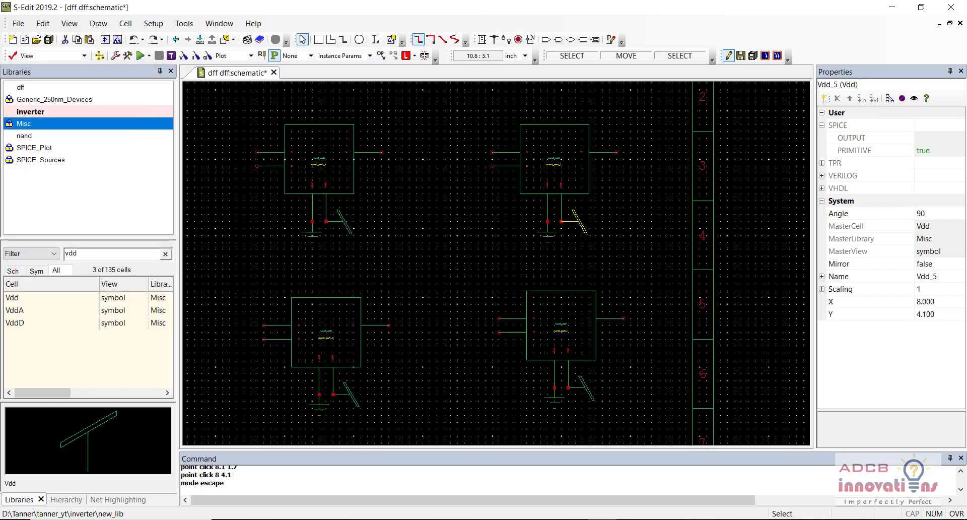
pyautogui.doubleClick(111, 256)
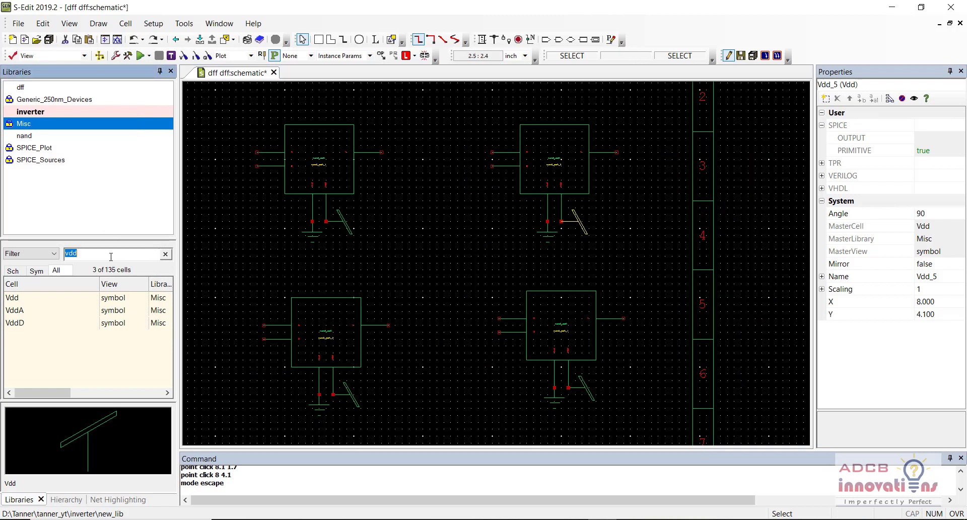
pyautogui.write('vdc')
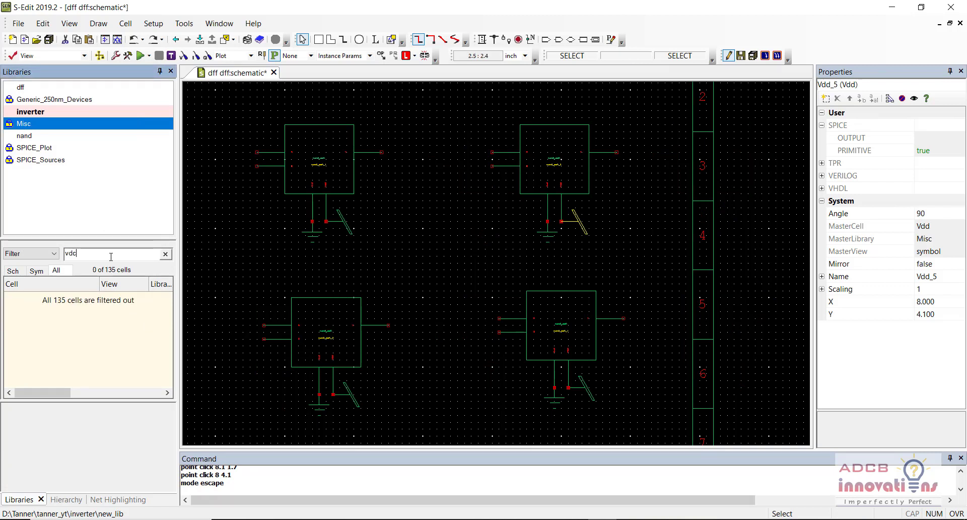
pyautogui.click(45, 161)
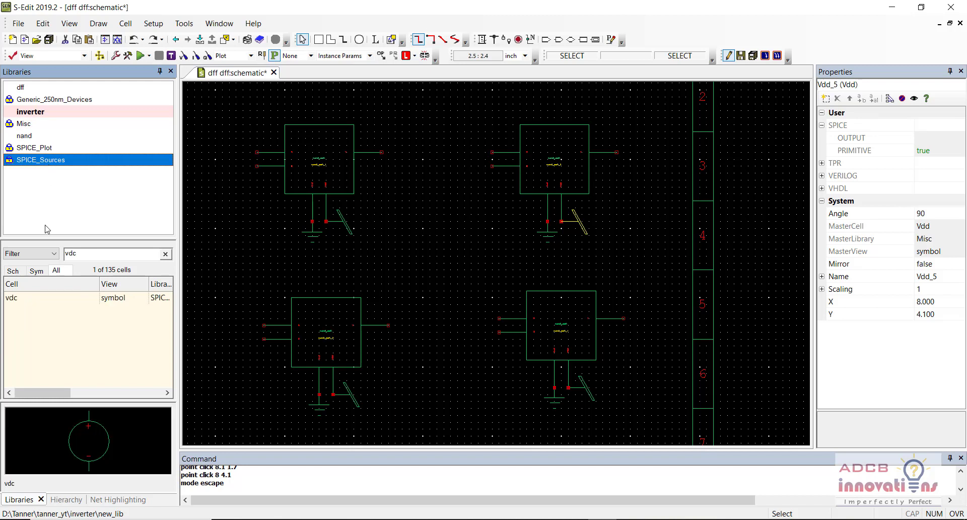
pyautogui.click(50, 298)
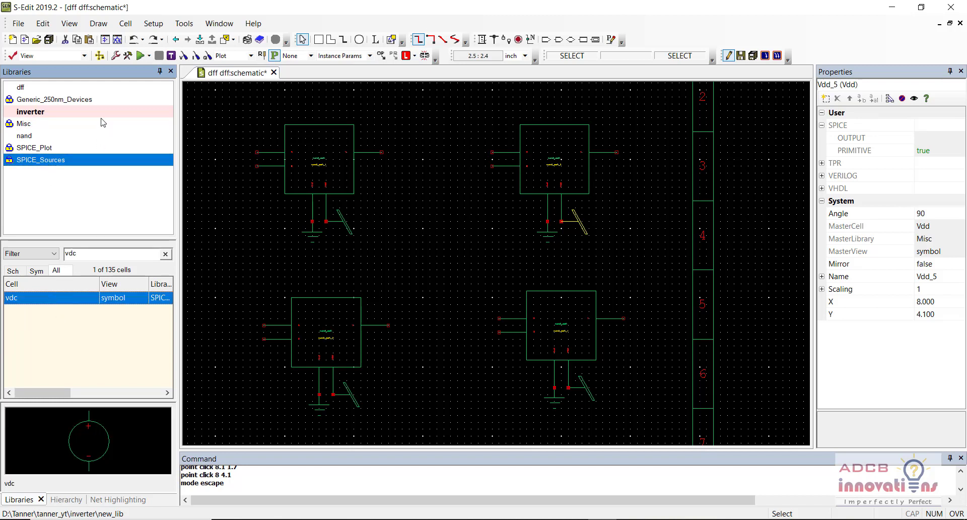
pyautogui.rightClick(51, 299)
pyautogui.click(91, 108)
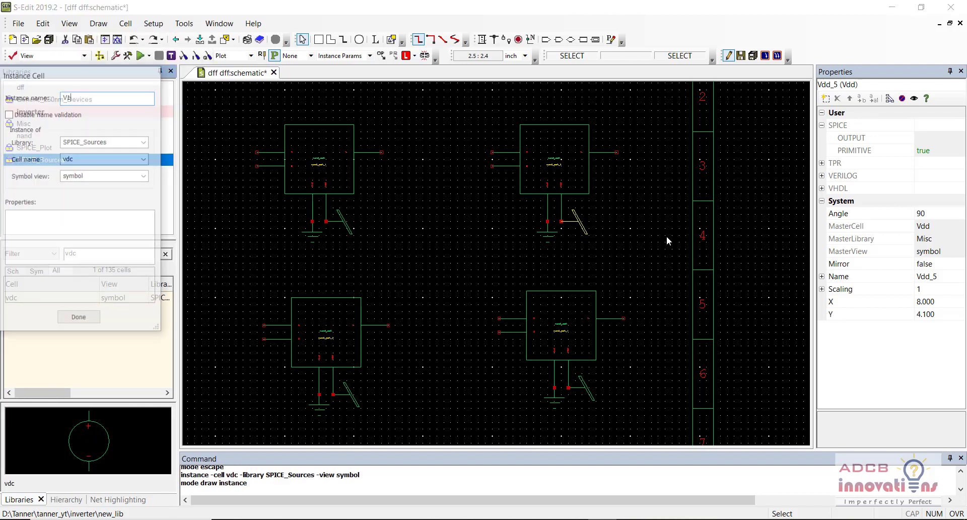
pyautogui.click(755, 257)
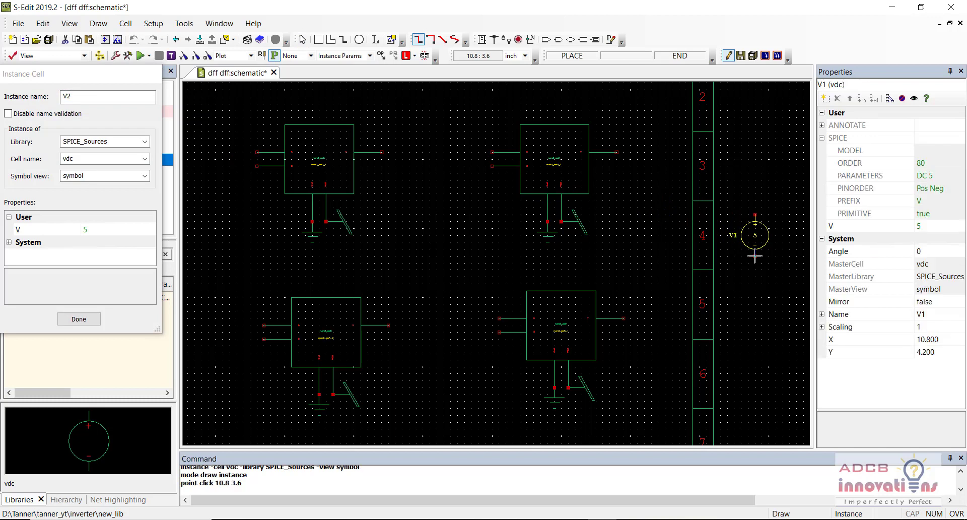
pyautogui.press('Escape')
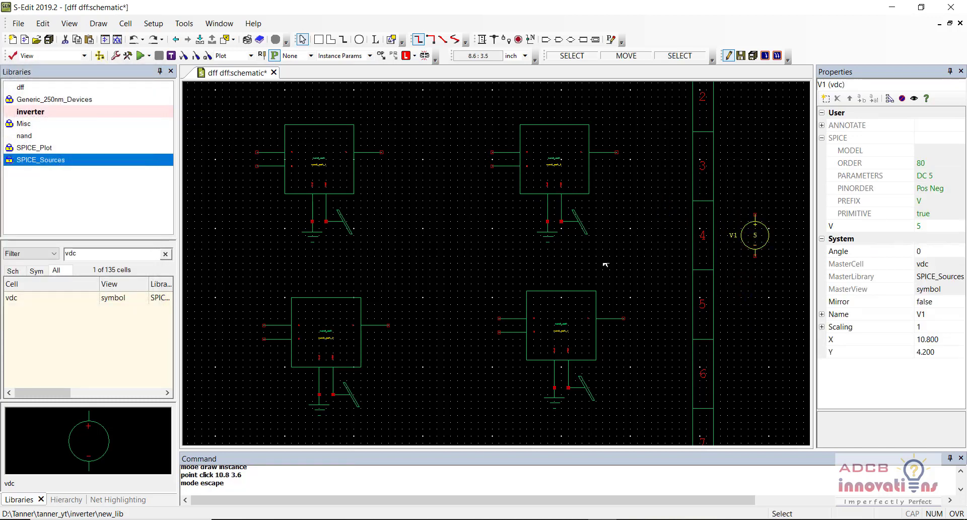
# - Copy the upper-right NAND gate's Gnd symbol onto the negative terminal of the vdc source
pyautogui.click(548, 235)
pyautogui.hotkey('ctrl', 'c')
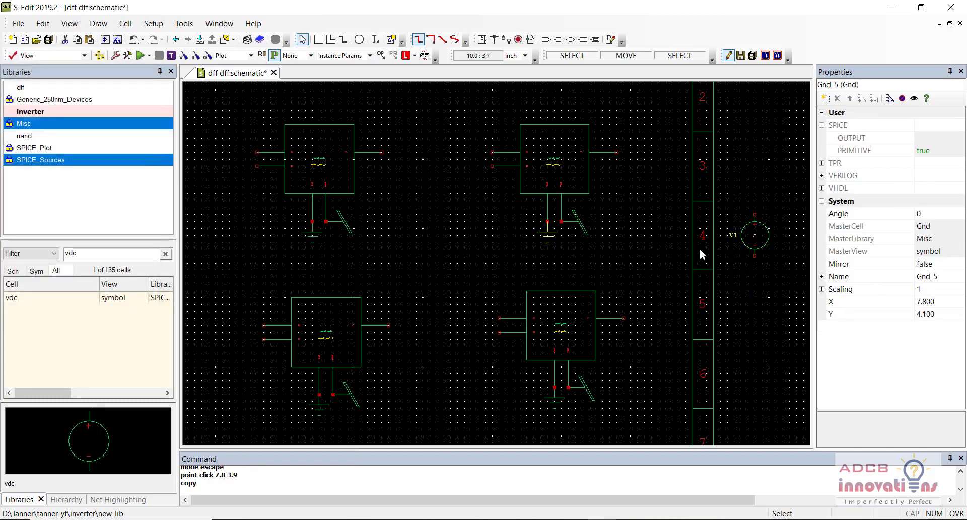
pyautogui.hotkey('ctrl', 'v')
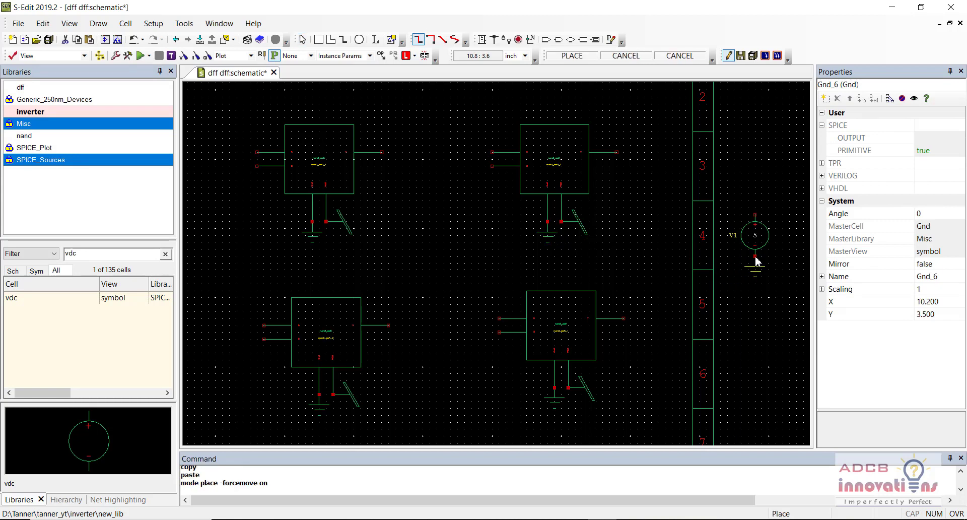
pyautogui.click(755, 258)
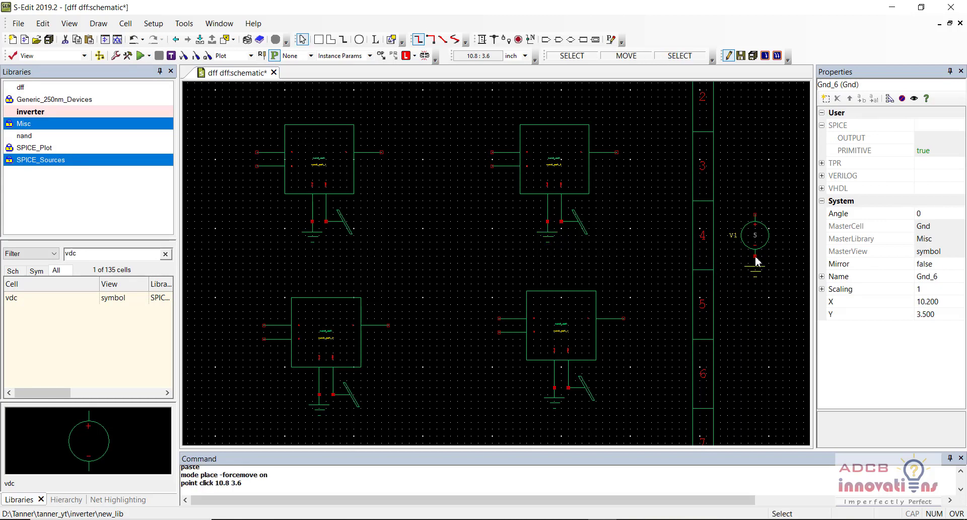
# - Copy the lower-right NAND gate's Vdd symbol, rotated to 0 degrees, onto the positive terminal of the vdc source
pyautogui.click(588, 387)
pyautogui.hotkey('ctrl', 'c')
pyautogui.hotkey('ctrl', 'v')
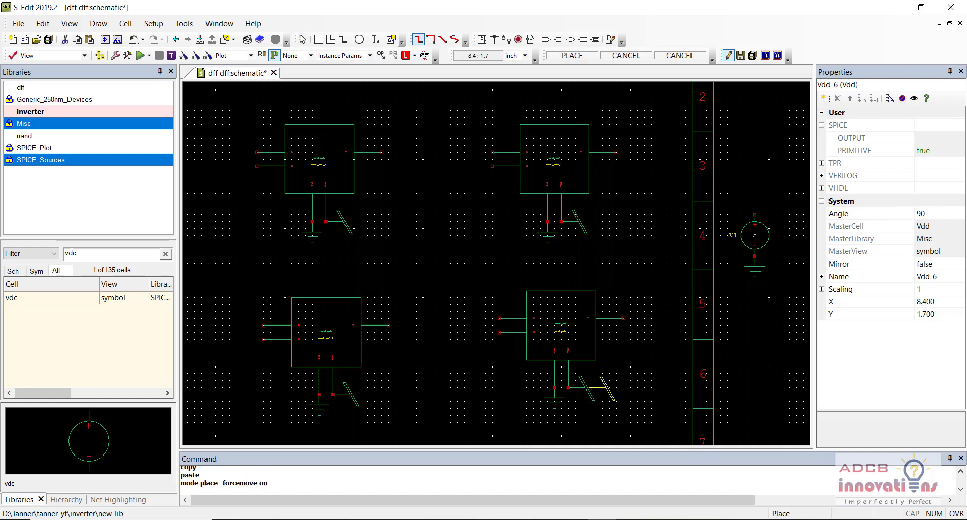
pyautogui.press('r')
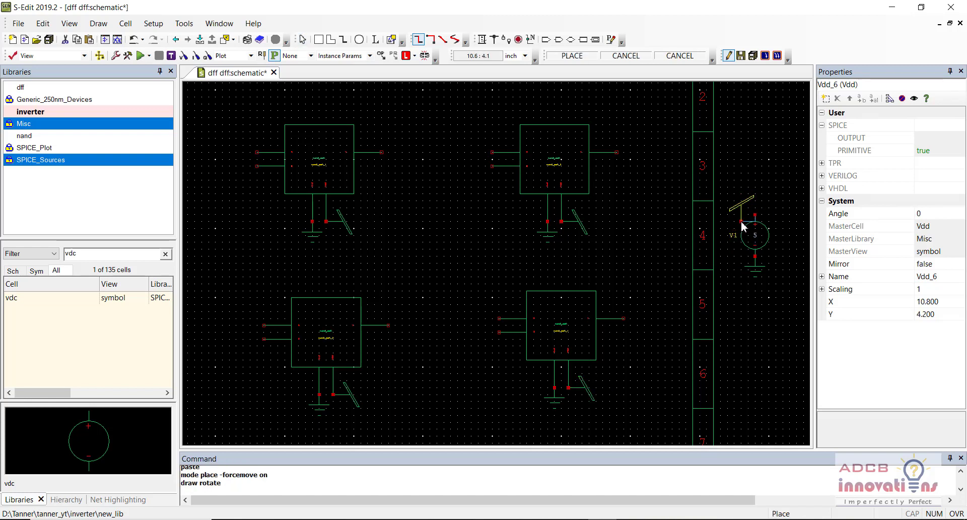
pyautogui.click(756, 218)
# - Switch to Paint, mark the S input and inverter on the d-flip-flop2 diagram, trace the Clk and cross-coupled feedback lines, and return to S-Edit
pyautogui.press('Left')
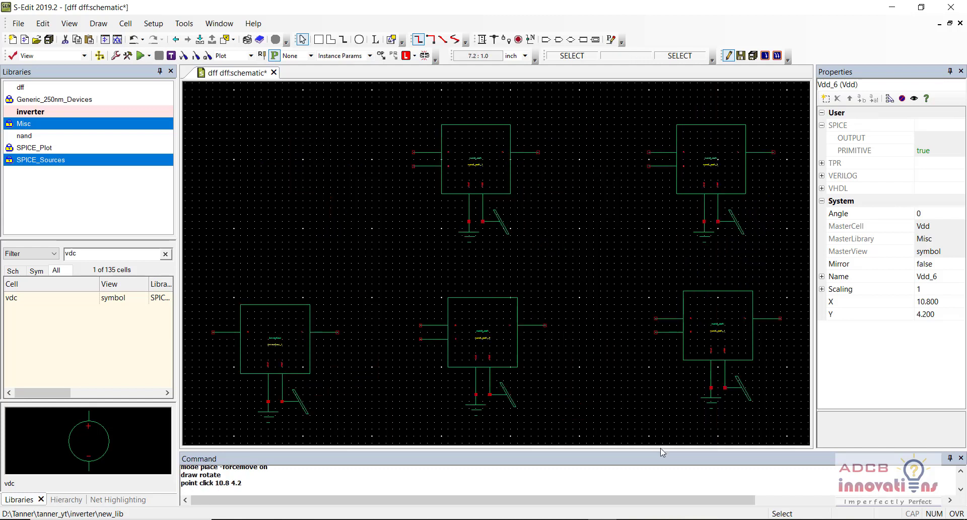
pyautogui.hotkey('alt', 'Tab')
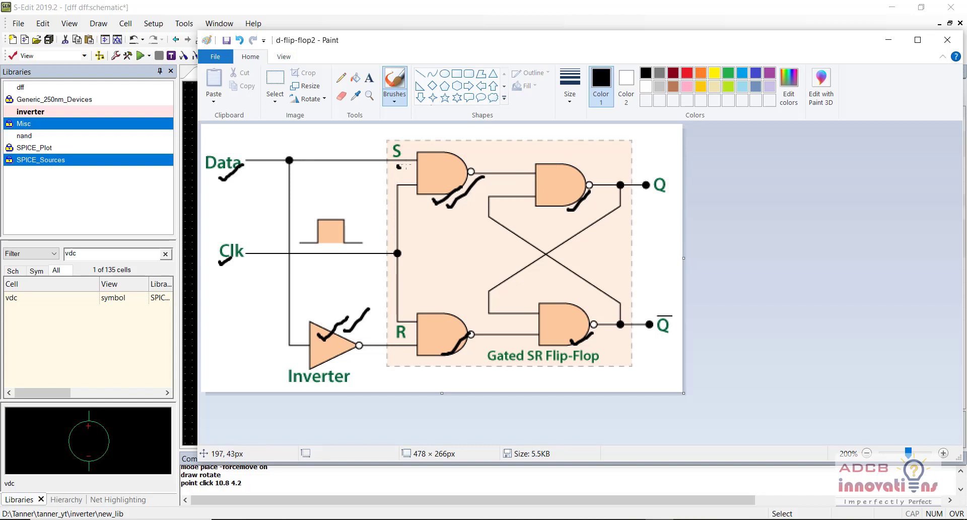
pyautogui.moveTo(400, 167); pyautogui.dragTo(419, 162)
pyautogui.moveTo(304, 357)
pyautogui.mouseDown()
pyautogui.moveTo(333, 365)
pyautogui.moveTo(346, 356)
pyautogui.mouseUp()
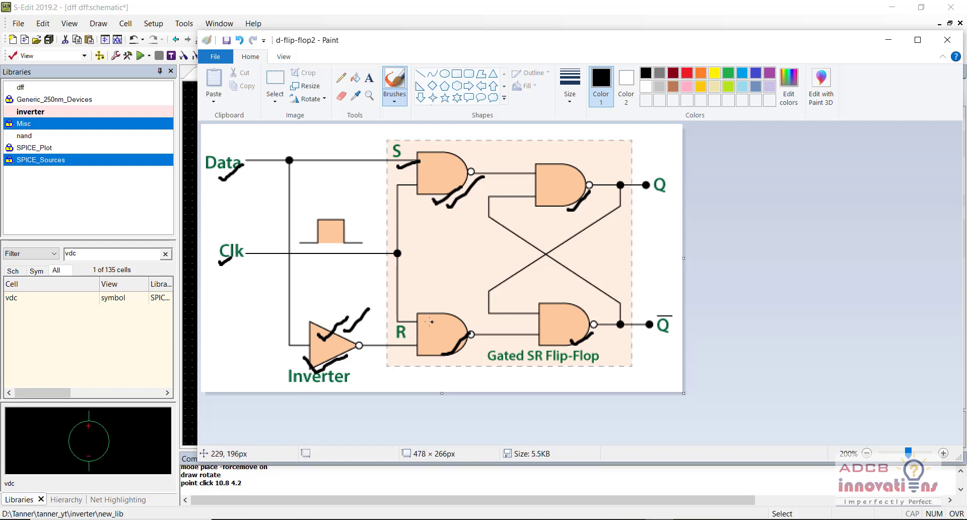
pyautogui.moveTo(417, 319)
pyautogui.mouseDown()
pyautogui.moveTo(396, 173)
pyautogui.moveTo(426, 179)
pyautogui.mouseUp()
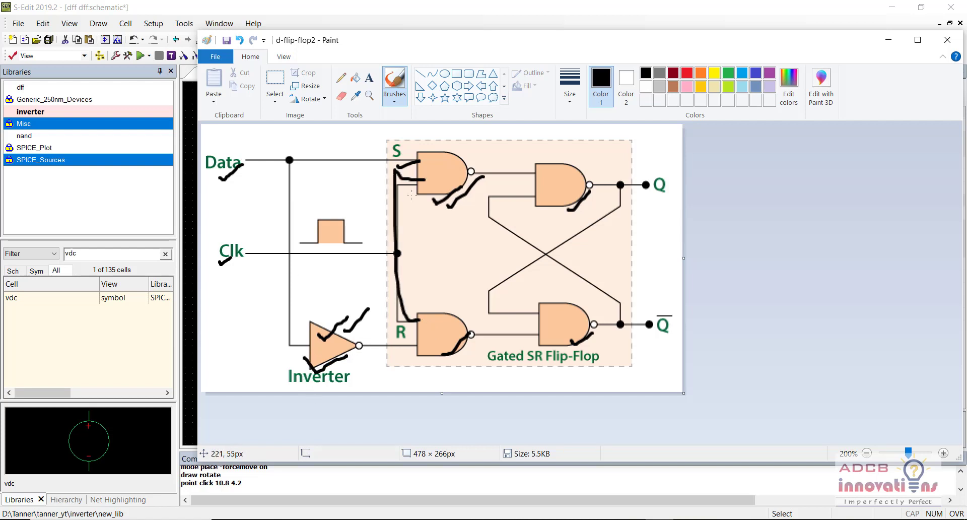
pyautogui.moveTo(398, 253); pyautogui.dragTo(261, 260)
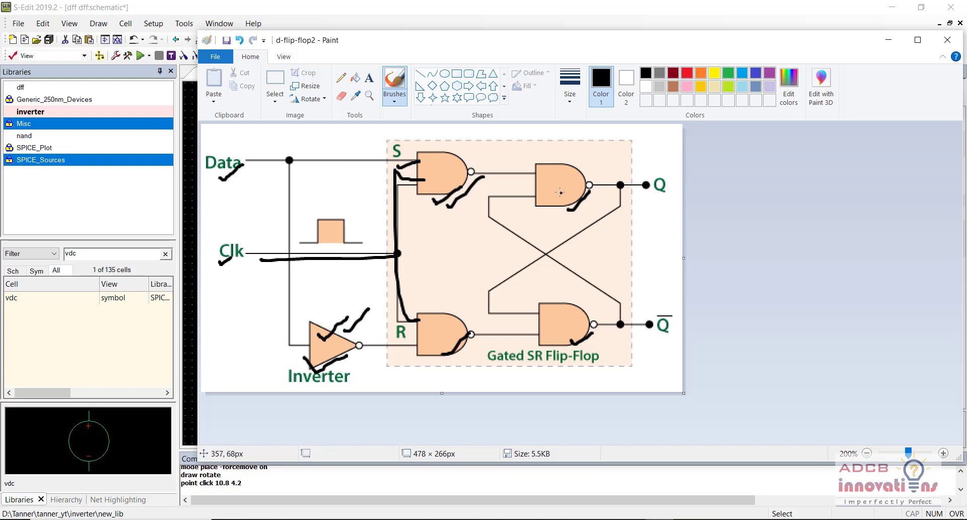
pyautogui.moveTo(542, 196)
pyautogui.mouseDown()
pyautogui.moveTo(488, 208)
pyautogui.moveTo(642, 281)
pyautogui.moveTo(636, 320)
pyautogui.mouseUp()
pyautogui.moveTo(621, 185)
pyautogui.mouseDown()
pyautogui.moveTo(548, 262)
pyautogui.moveTo(499, 292)
pyautogui.moveTo(522, 330)
pyautogui.moveTo(565, 316)
pyautogui.mouseUp()
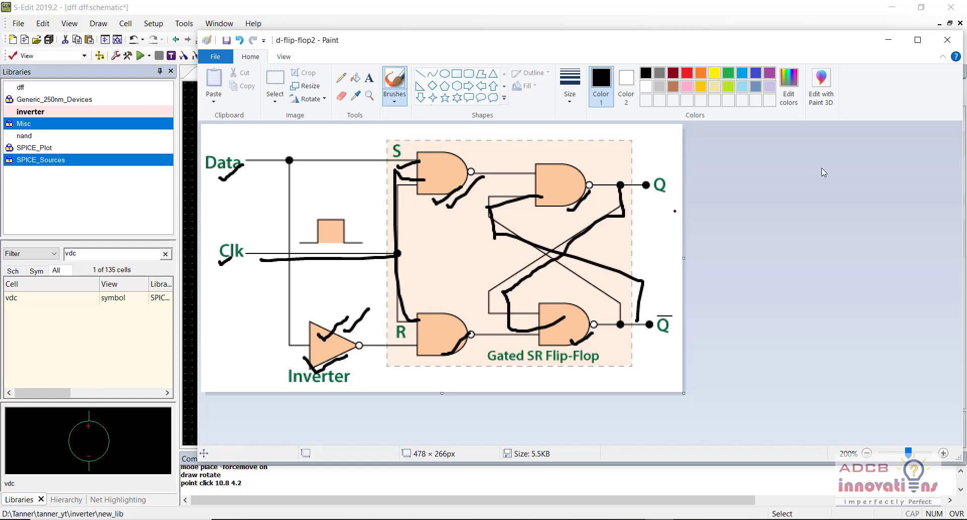
pyautogui.click(888, 40)
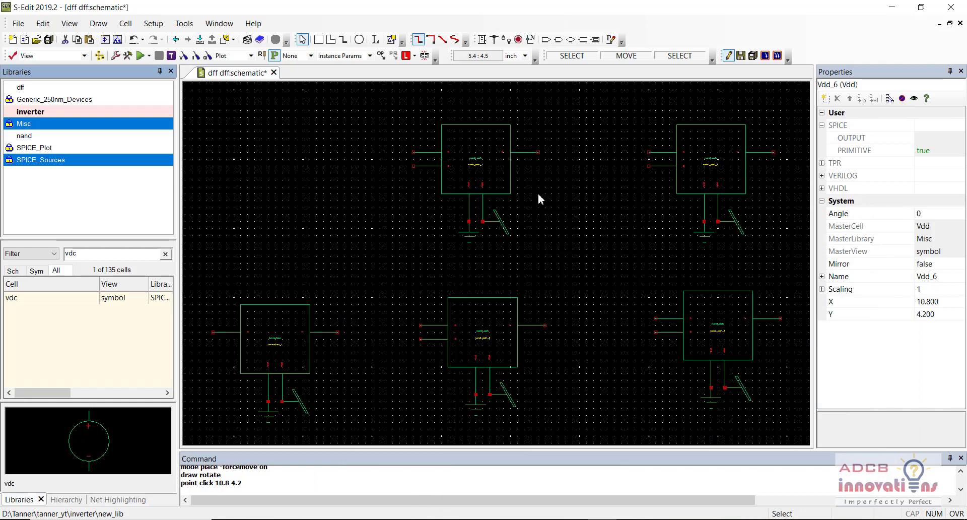
# - Wire the upper-left NAND output to the upper-right NAND's upper input, and the lower-left NAND output to the lower-right NAND's lower input
pyautogui.click(482, 40)
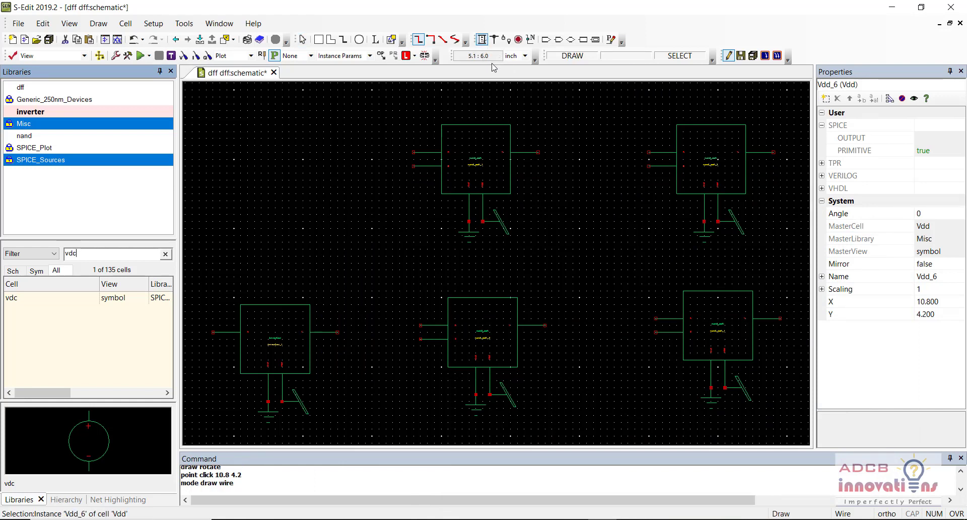
pyautogui.click(538, 151)
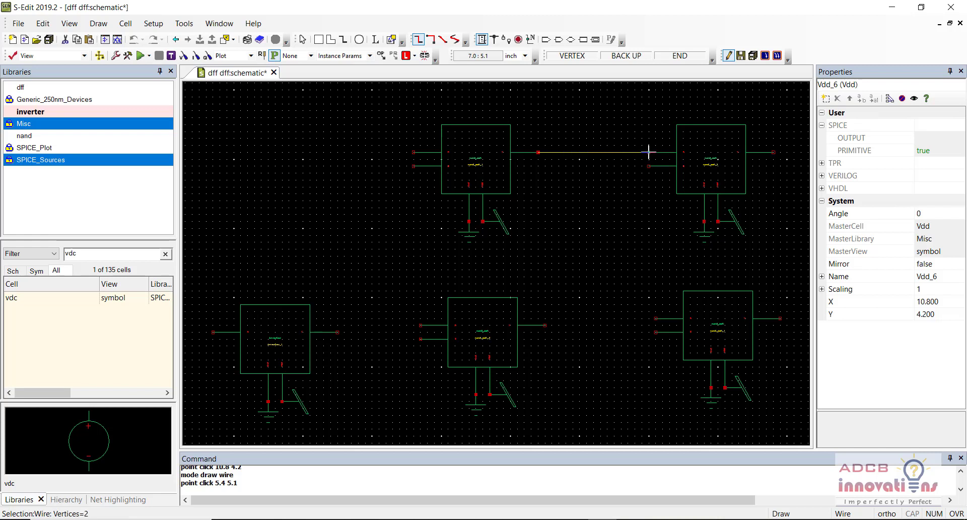
pyautogui.click(648, 152)
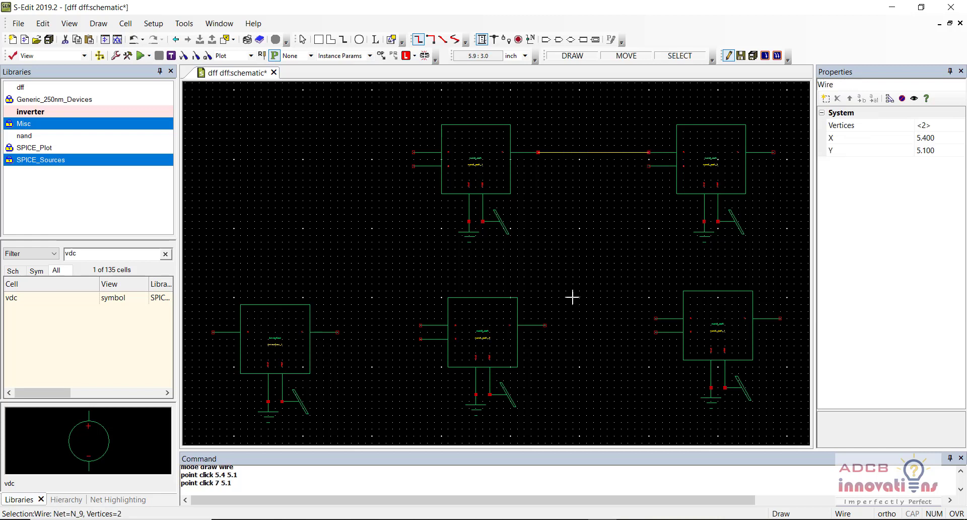
pyautogui.click(545, 325)
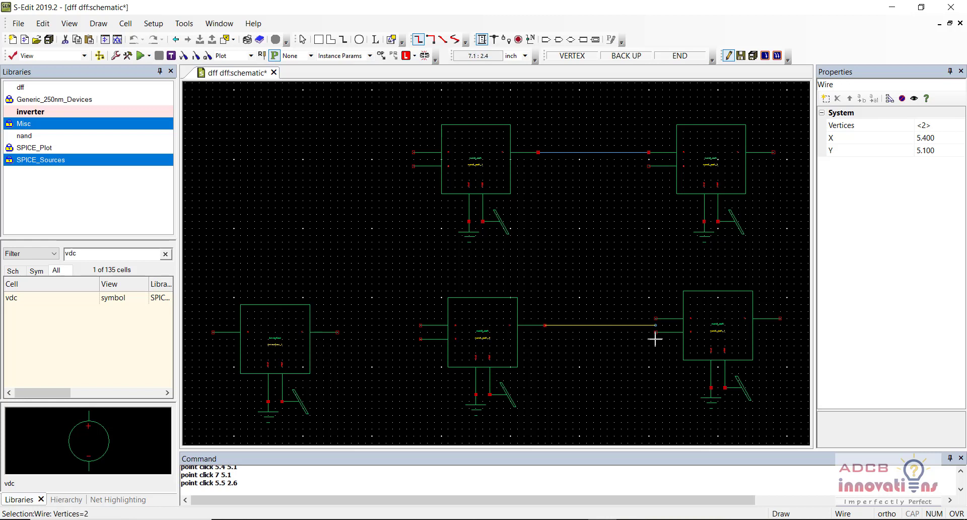
pyautogui.click(545, 331)
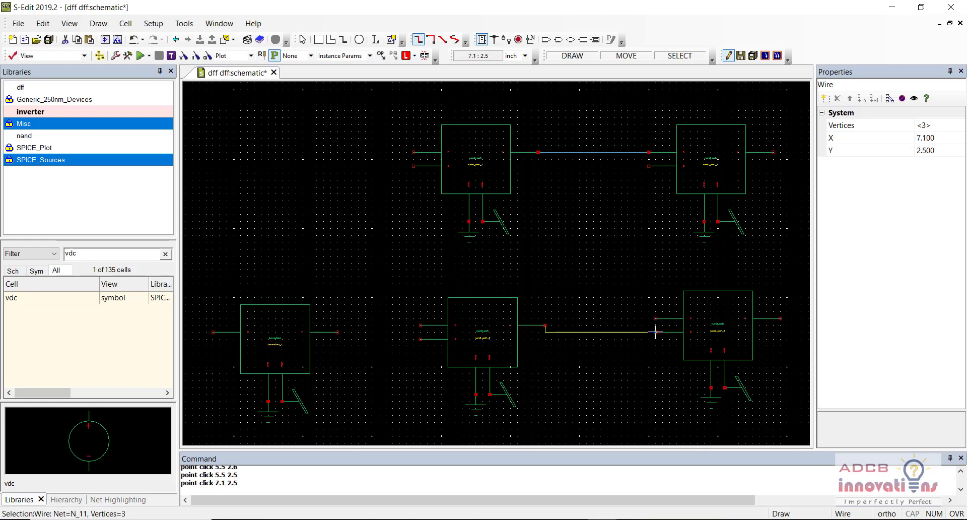
pyautogui.press('Right')
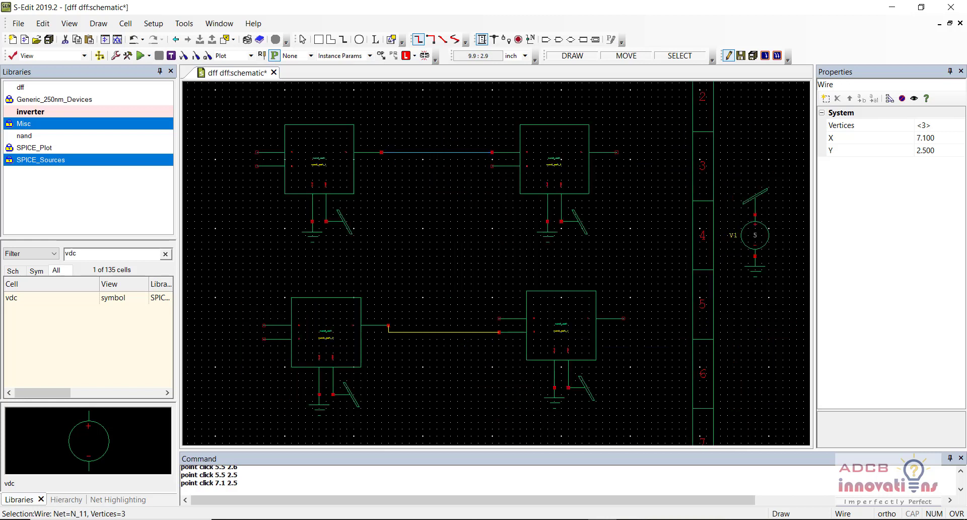
pyautogui.click(616, 152)
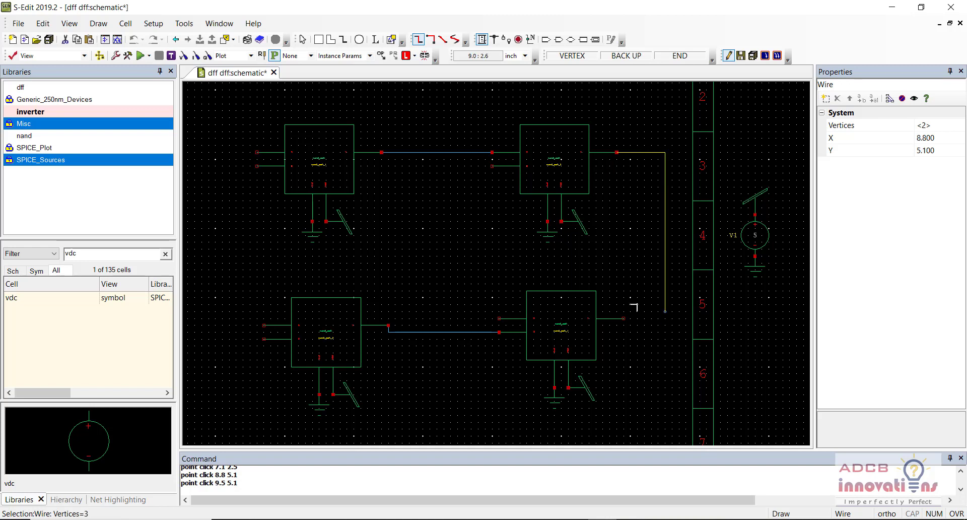
pyautogui.click(665, 152)
pyautogui.click(665, 152)
pyautogui.doubleClick(665, 152)
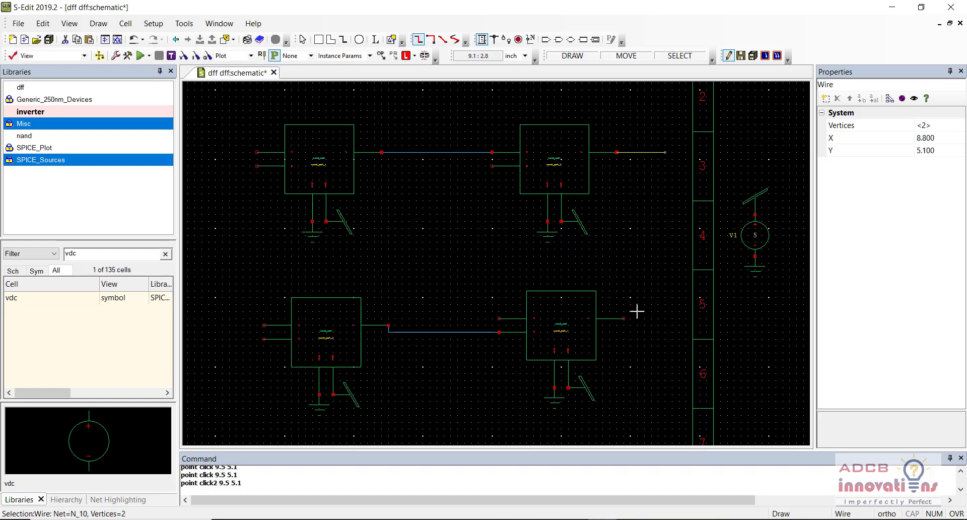
pyautogui.press('Delete')
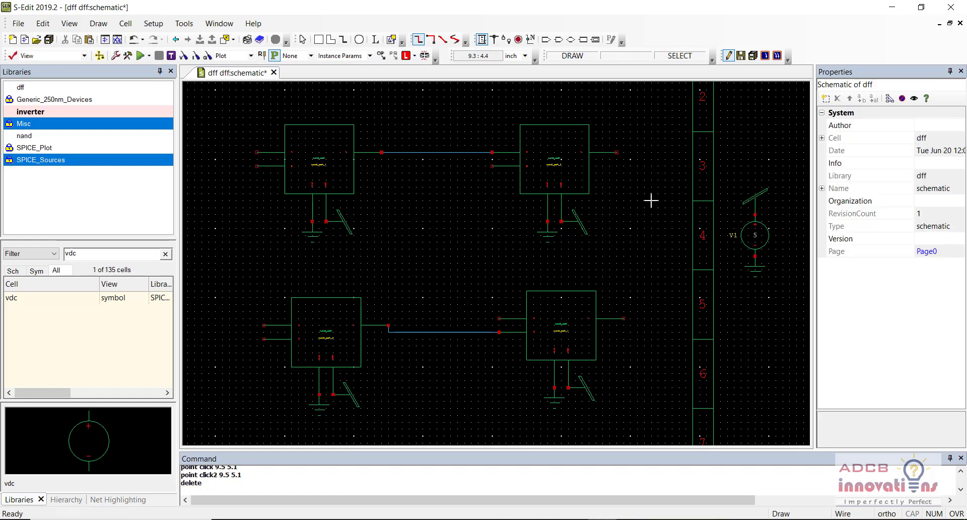
# - Add an output port named Q to the upper-right NAND gate's output and move it slightly right of the pin with a connecting wire
pyautogui.click(558, 40)
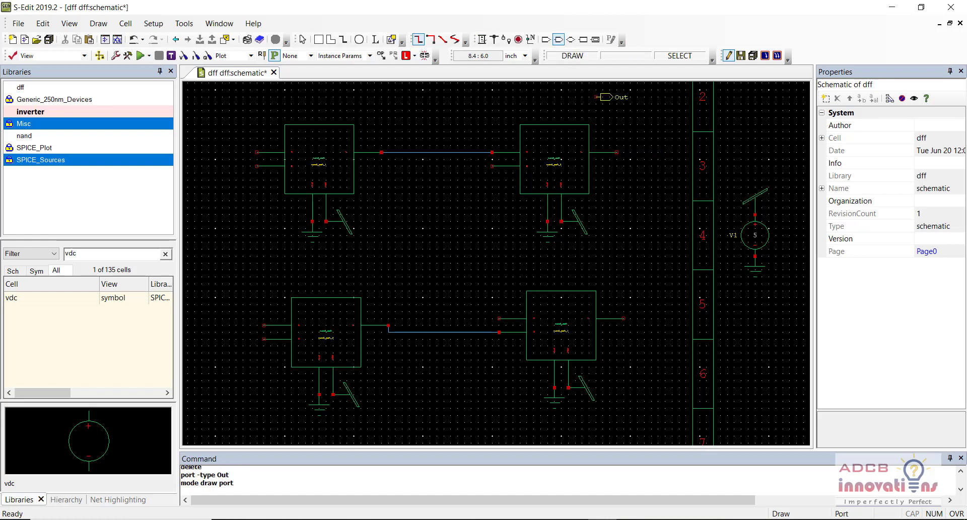
pyautogui.click(615, 151)
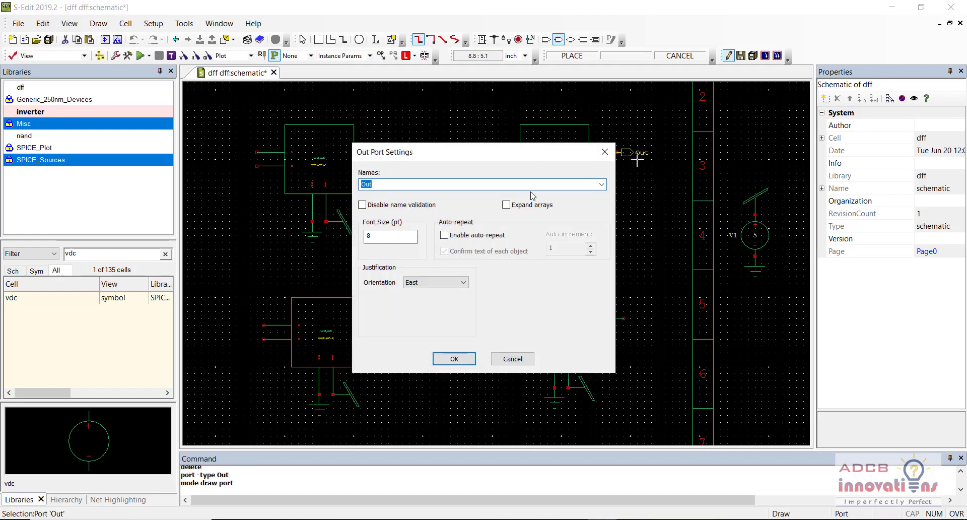
pyautogui.write('Q')
pyautogui.press('Return')
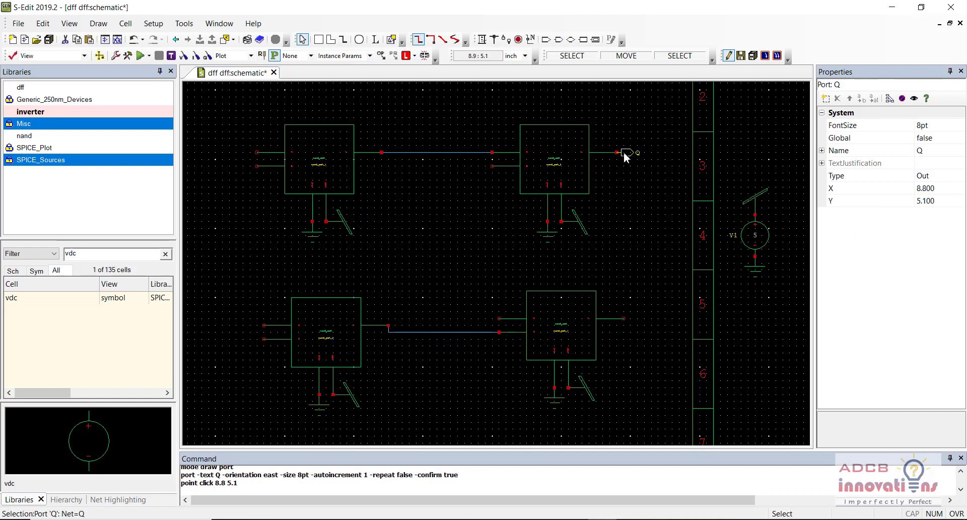
pyautogui.click(624, 152)
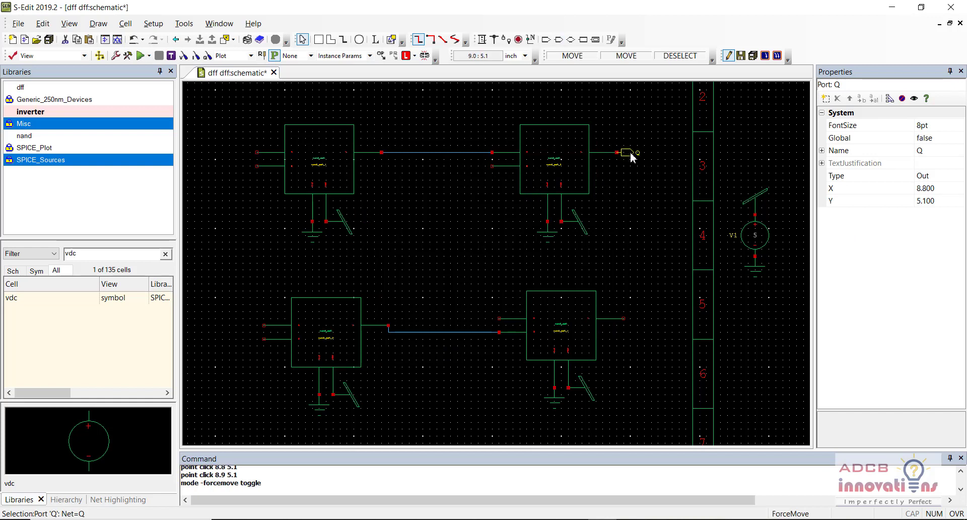
pyautogui.keyDown('alt'); pyautogui.moveTo(630, 153); pyautogui.dragTo(660, 154); pyautogui.keyUp('alt')
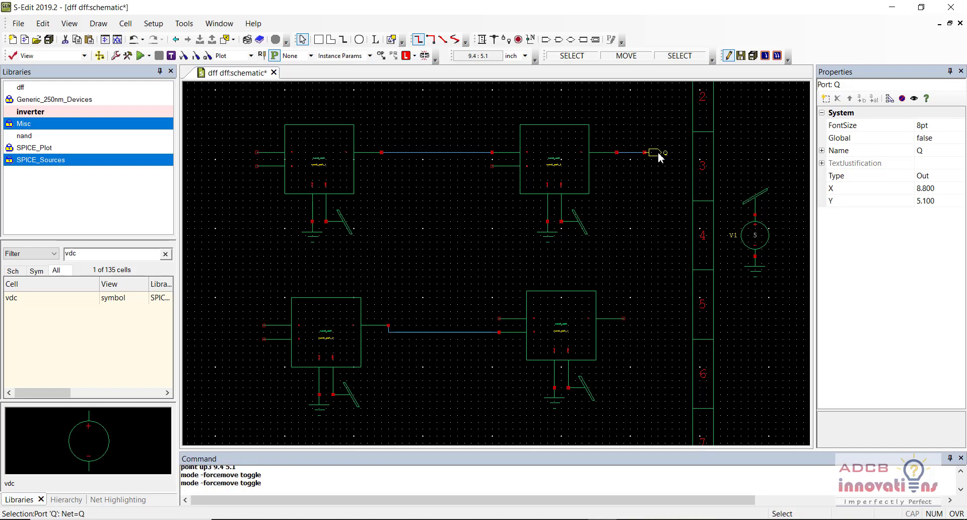
# - Add an output port named Q' to the lower-right NAND gate's output and move it slightly right of the pin with a connecting wire
pyautogui.click(559, 39)
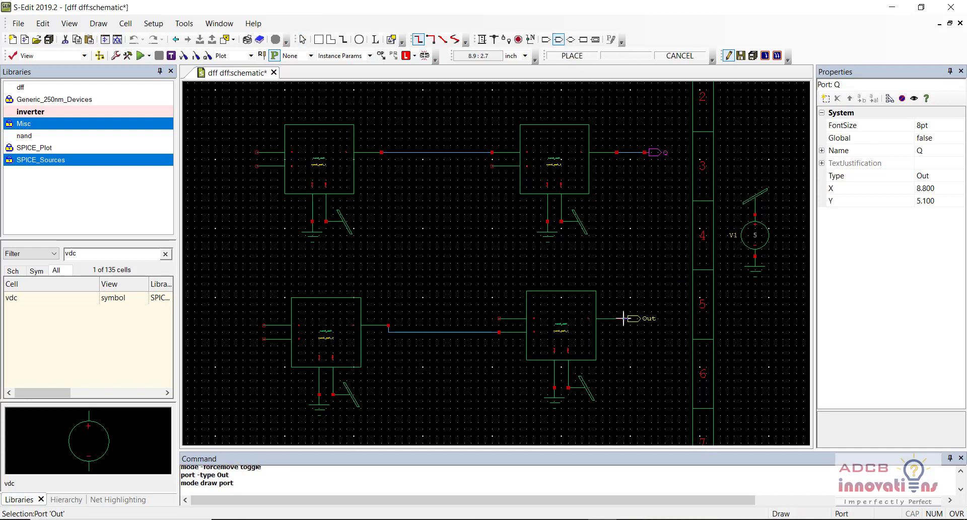
pyautogui.click(644, 319)
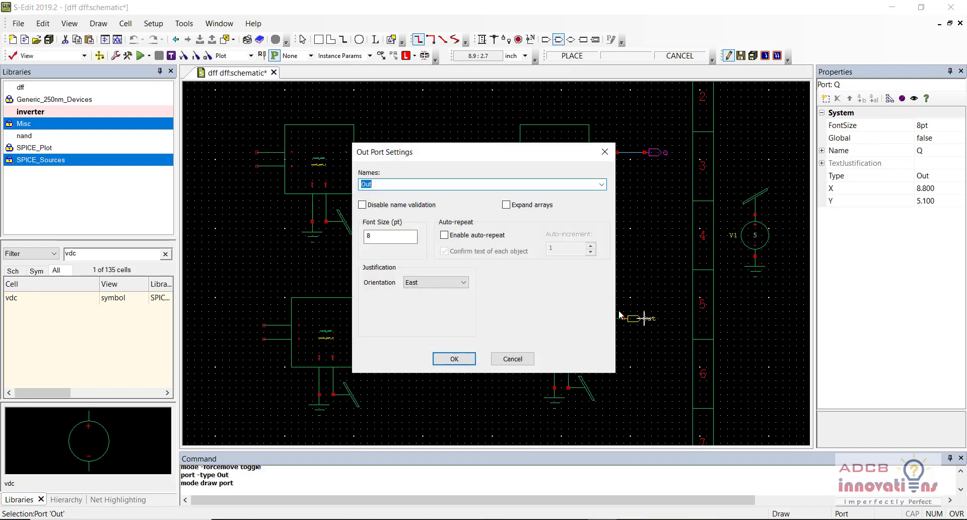
pyautogui.write("Q'")
pyautogui.press('Return')
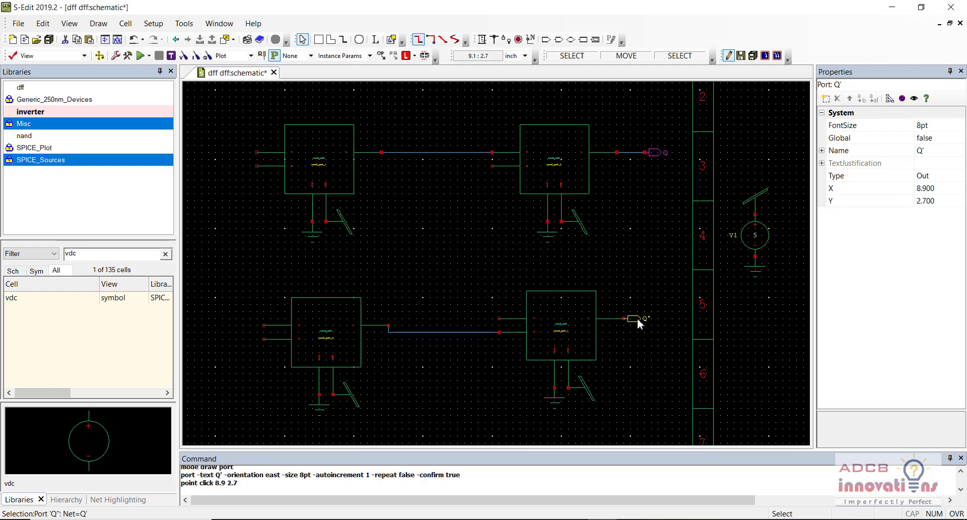
pyautogui.press('alt')
pyautogui.keyDown('alt'); pyautogui.moveTo(630, 318); pyautogui.dragTo(637, 318); pyautogui.keyUp('alt')
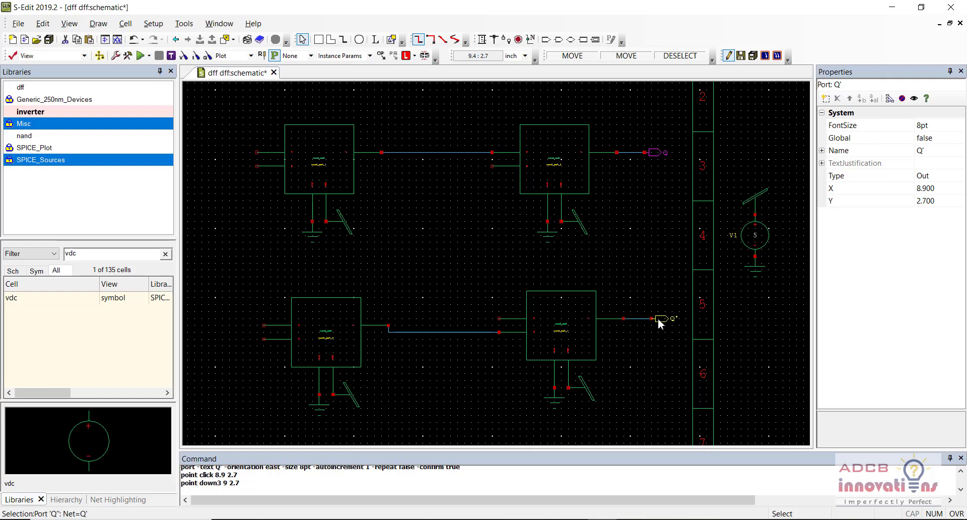
pyautogui.keyDown('alt'); pyautogui.moveTo(658, 318); pyautogui.dragTo(658, 319); pyautogui.keyUp('alt')
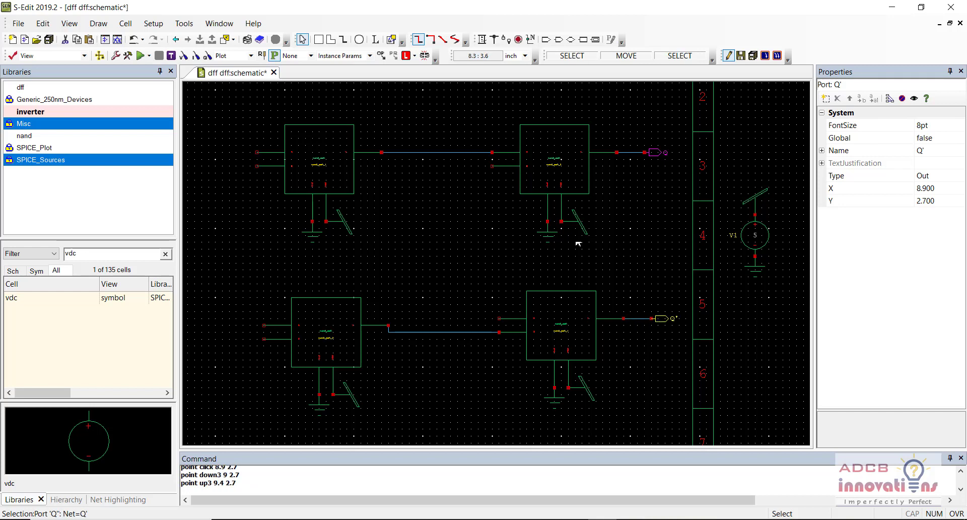
# - Wire the upper-right NAND gate's lower input between the two gates to the lower-right NAND gate's output
pyautogui.click(482, 40)
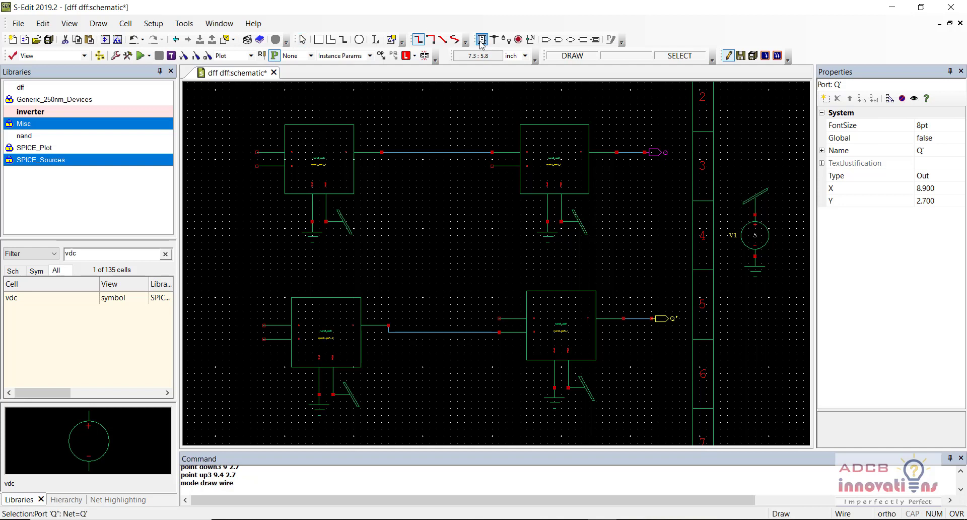
pyautogui.click(492, 165)
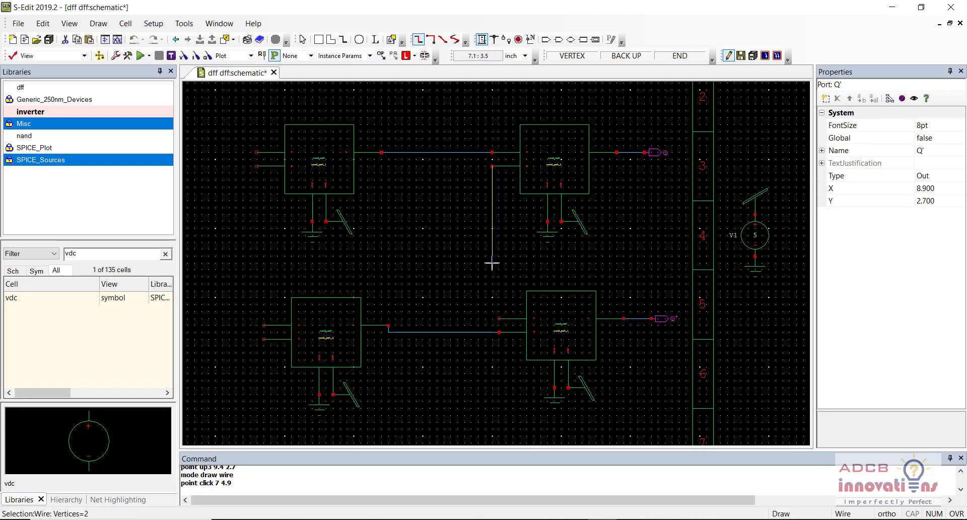
pyautogui.click(492, 262)
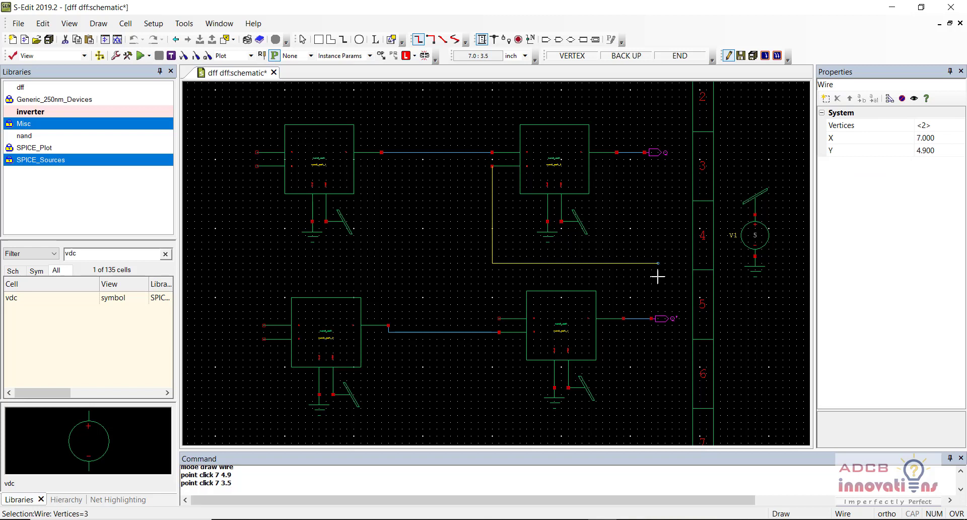
pyautogui.click(624, 276)
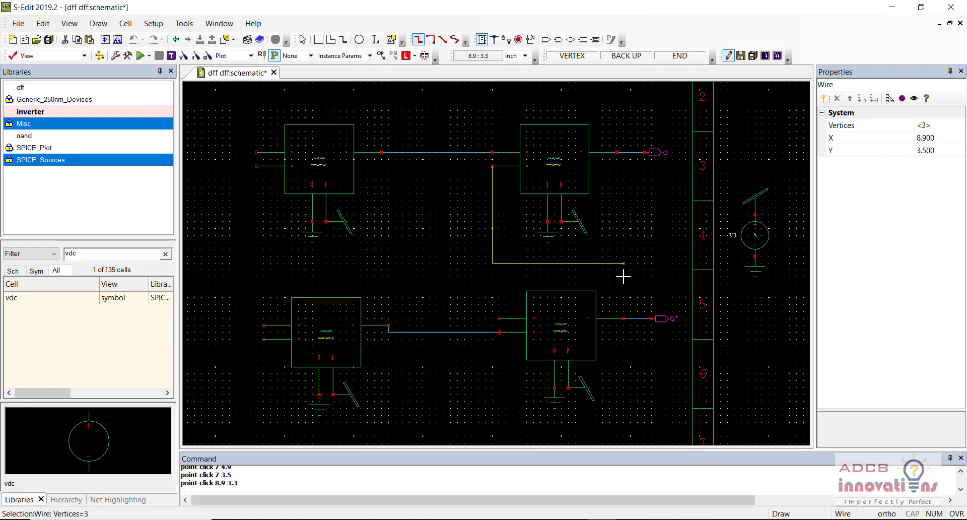
pyautogui.click(624, 318)
# - Wire the lower-right NAND gate's upper input between the two gates to the upper-right NAND gate's Q output
pyautogui.click(499, 318)
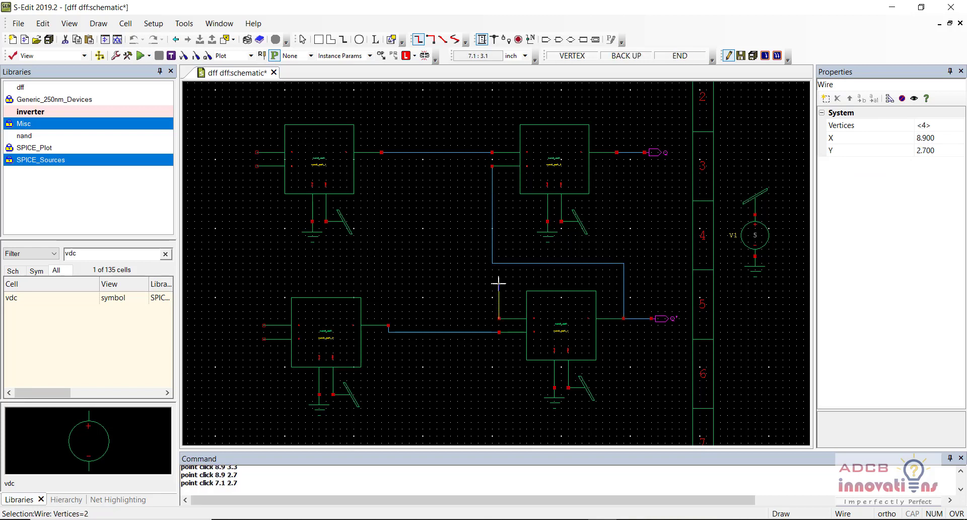
pyautogui.click(498, 276)
pyautogui.click(617, 270)
pyautogui.click(611, 151)
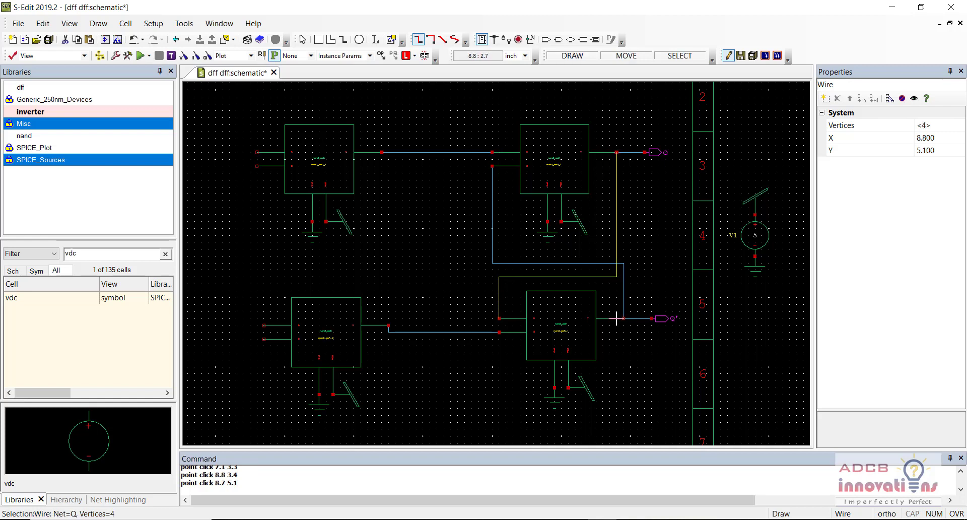
# - Wire the upper-left NAND gate's lower input down to the lower-left NAND gate's upper input
pyautogui.press('Left')
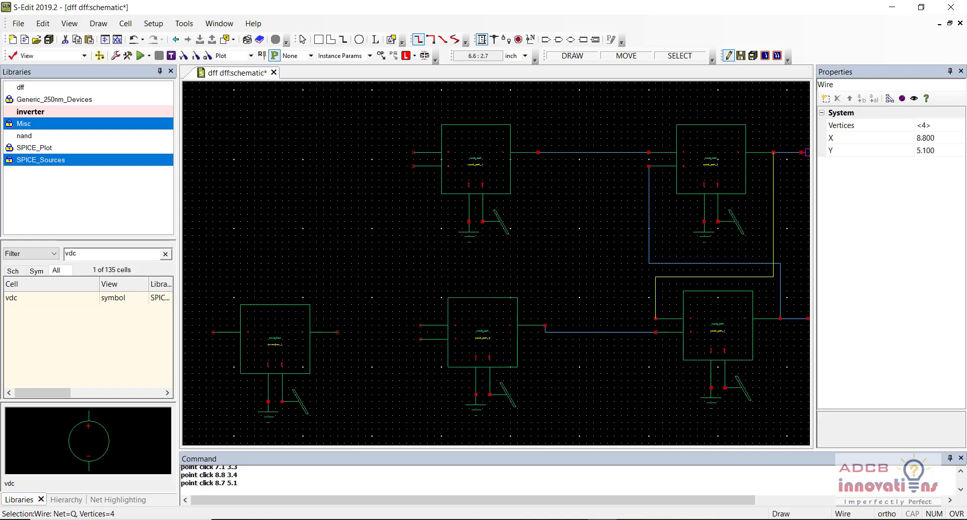
pyautogui.press('Left')
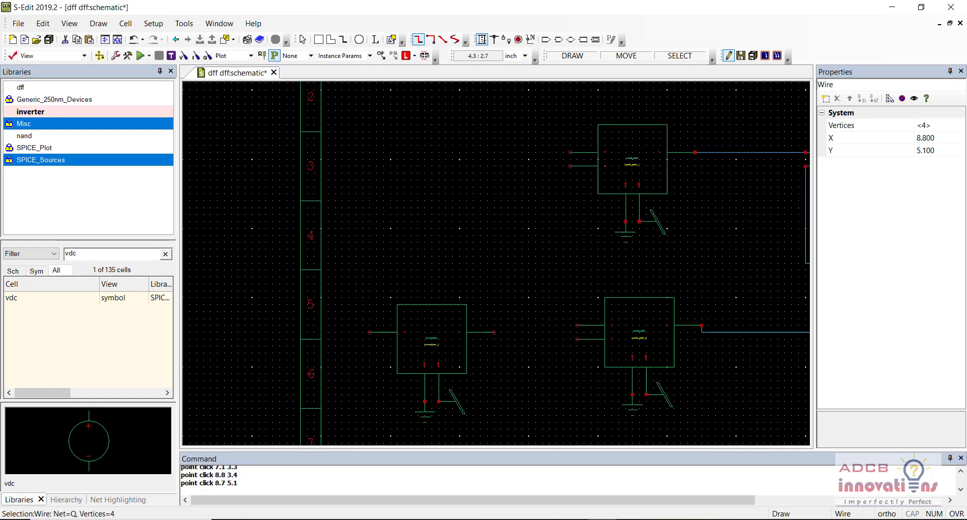
pyautogui.press('Right')
pyautogui.press('Right')
pyautogui.press('Right')
pyautogui.press('Left')
pyautogui.press('Left')
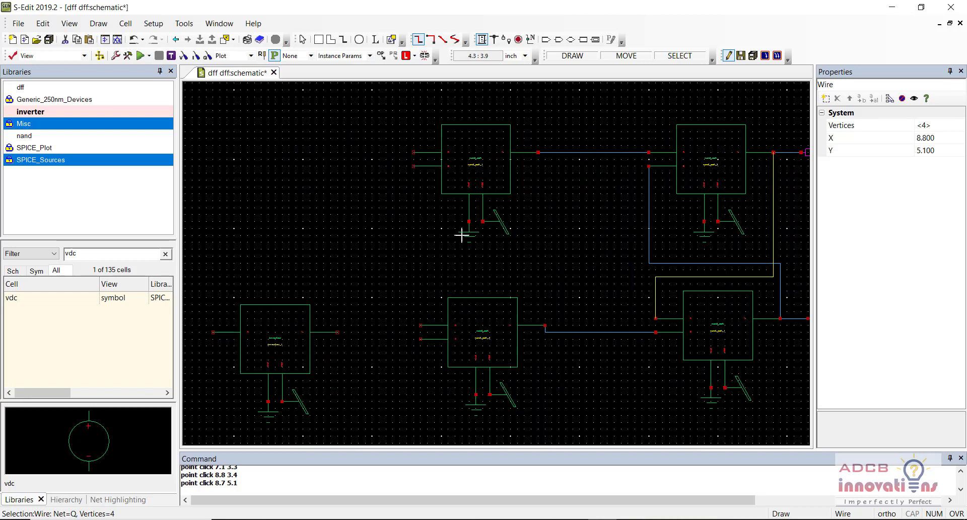
pyautogui.click(413, 165)
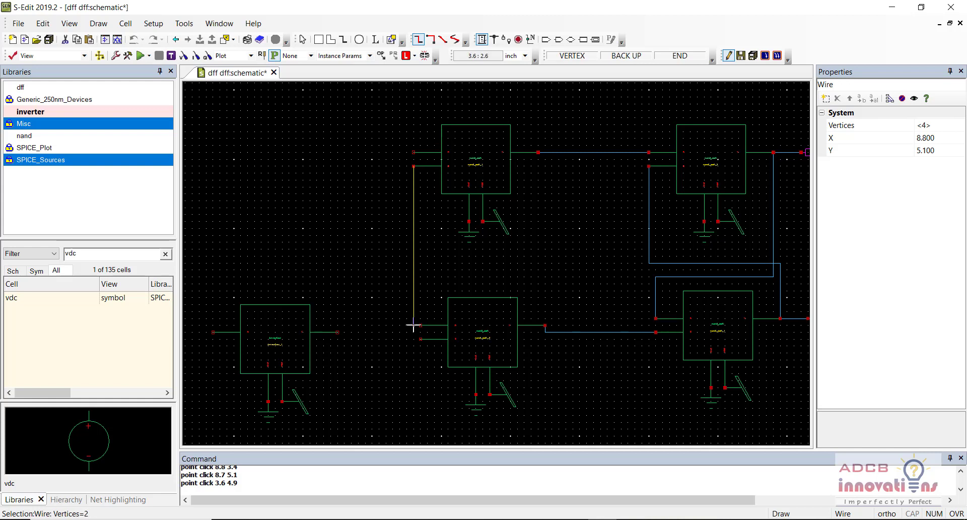
pyautogui.click(420, 325)
pyautogui.click(425, 325)
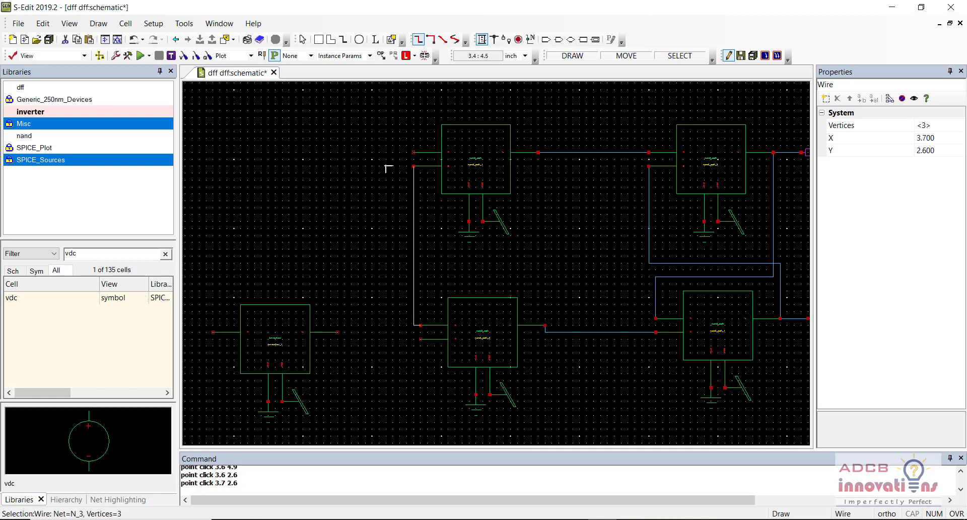
# - Add an input port named Clk on the wire joining the two left NAND gates and move it well left with a connecting wire
pyautogui.click(546, 40)
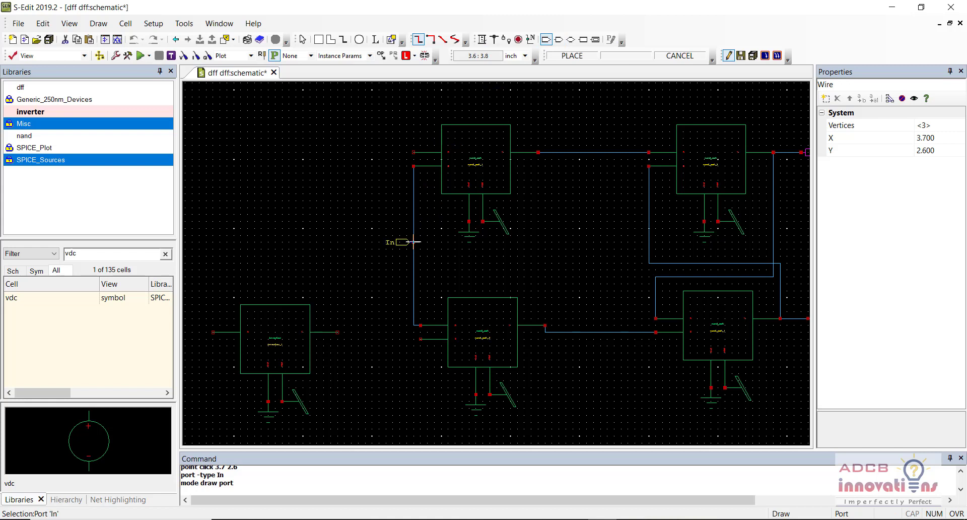
pyautogui.click(413, 242)
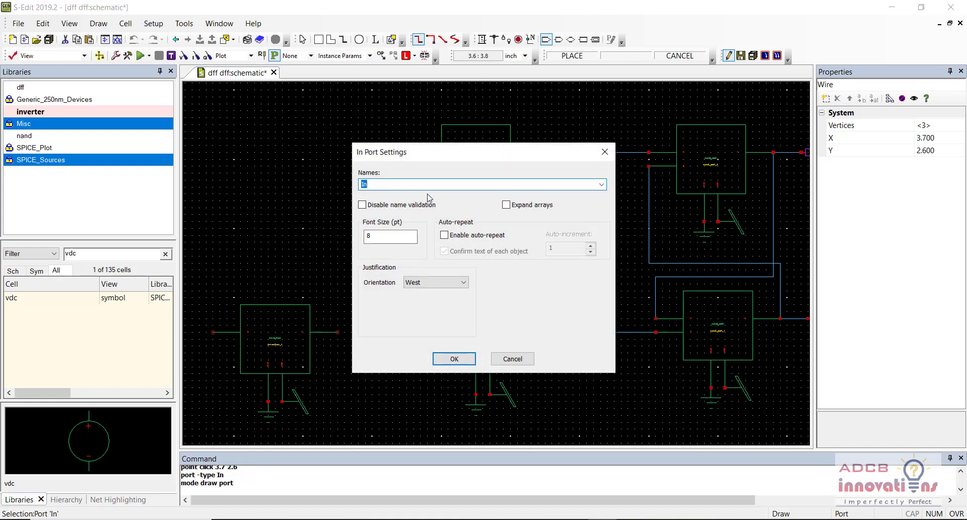
pyautogui.write('Clkc')
pyautogui.press('Return')
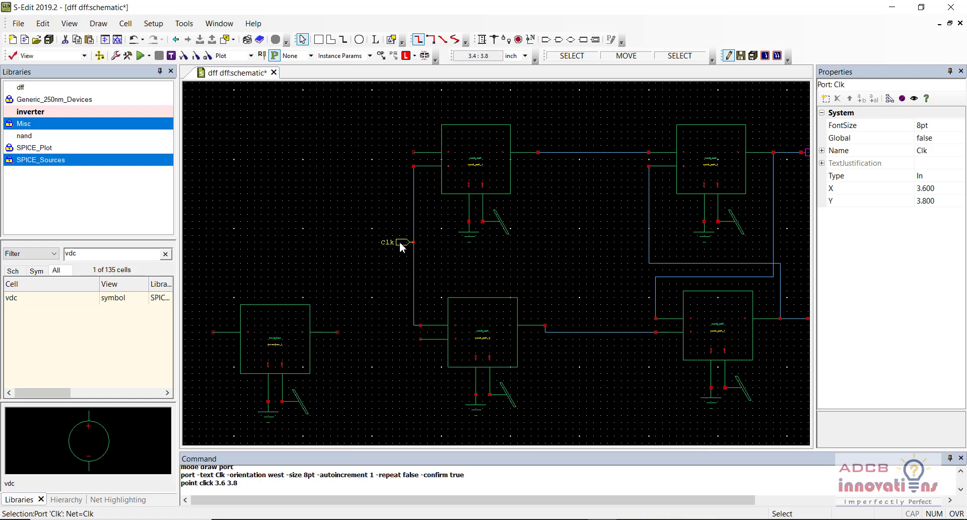
pyautogui.keyDown('alt'); pyautogui.moveTo(401, 242); pyautogui.dragTo(255, 242); pyautogui.keyUp('alt')
pyautogui.click(372, 192)
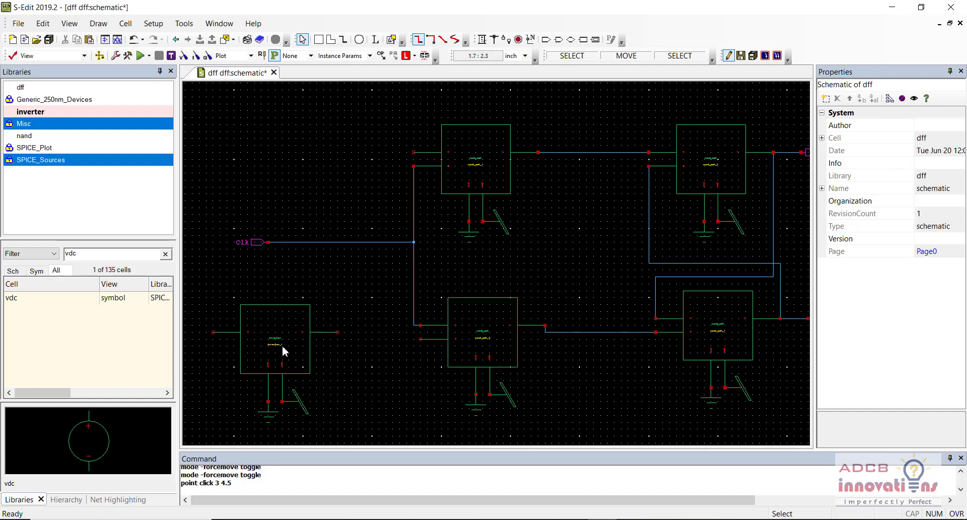
# - Move the inverter with its ground and Vdd symbols closer to the lower-left NAND gate, aligning its output with the gate's lower input
pyautogui.moveTo(199, 284); pyautogui.dragTo(369, 434)
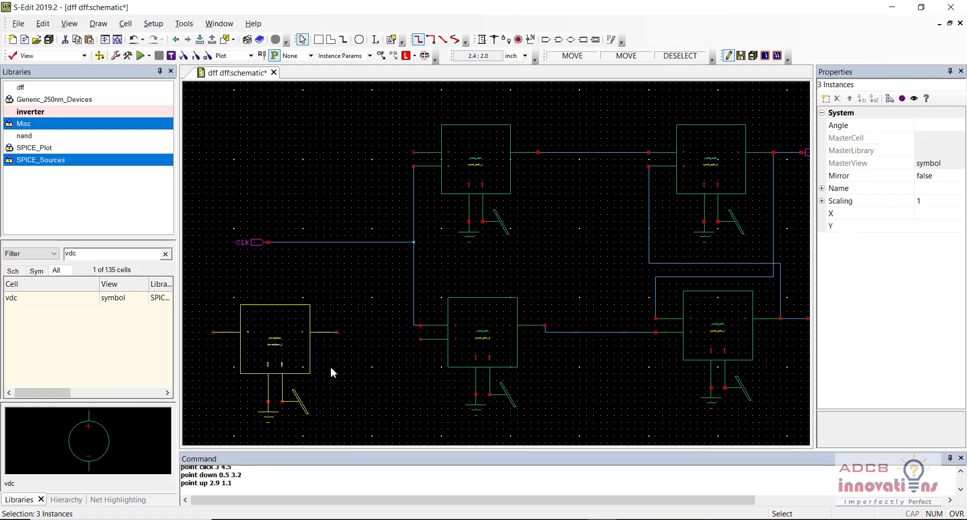
pyautogui.press('alt')
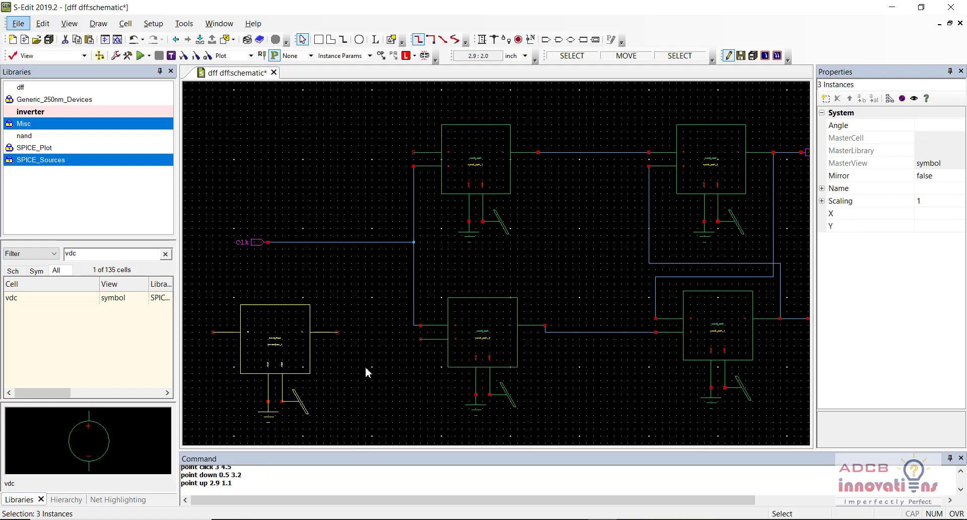
pyautogui.press('alt')
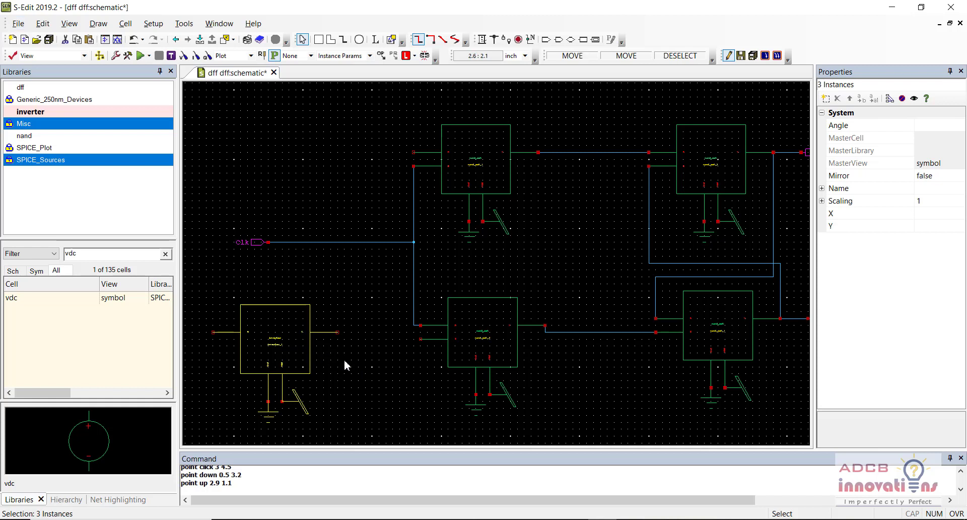
pyautogui.moveTo(282, 338); pyautogui.dragTo(338, 353)
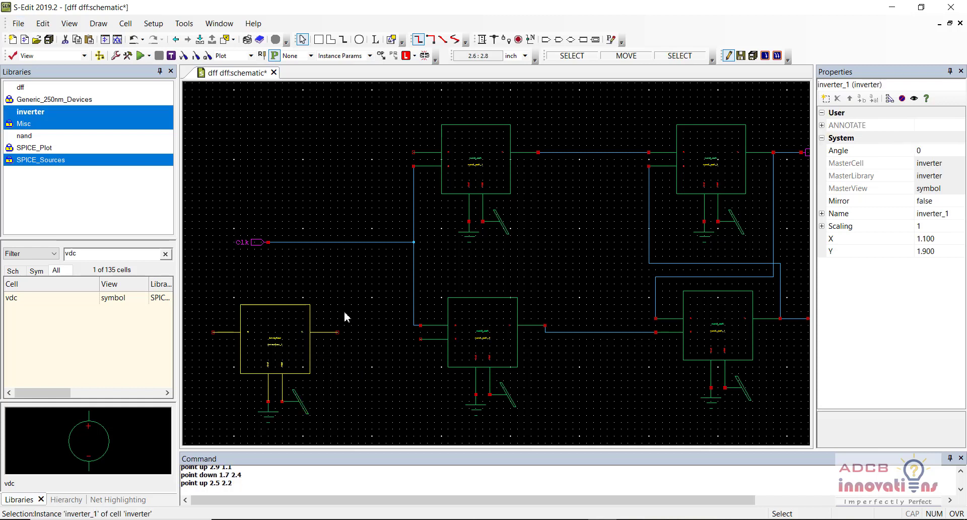
pyautogui.moveTo(351, 296); pyautogui.dragTo(234, 429)
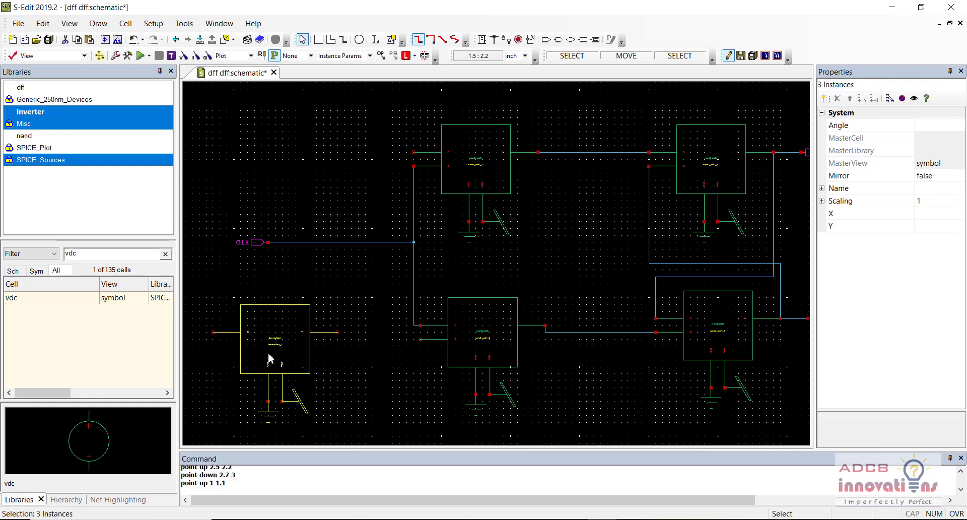
pyautogui.press('alt')
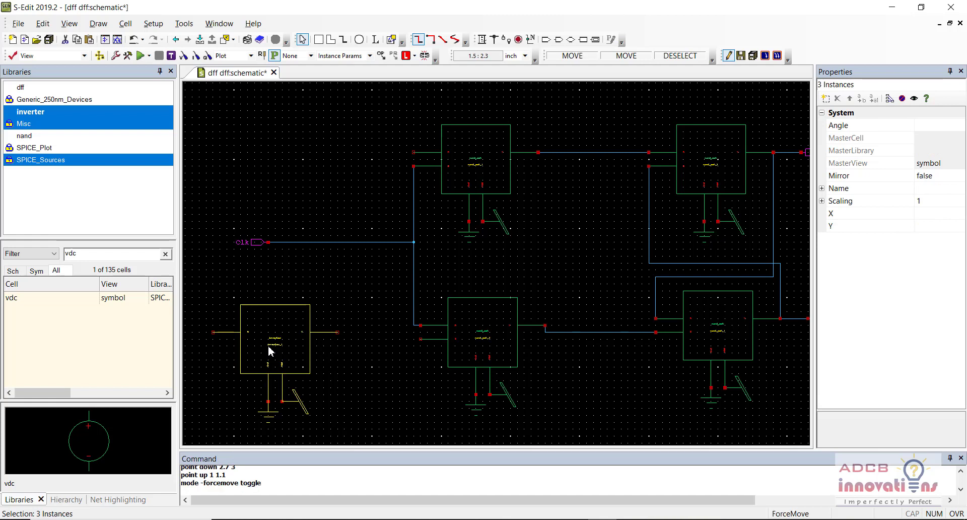
pyautogui.moveTo(271, 352); pyautogui.dragTo(330, 353)
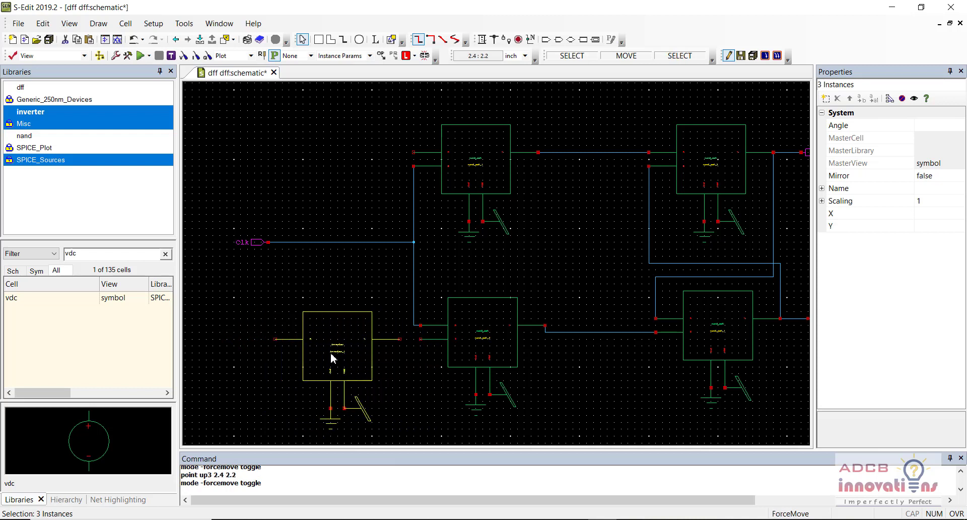
pyautogui.click(318, 286)
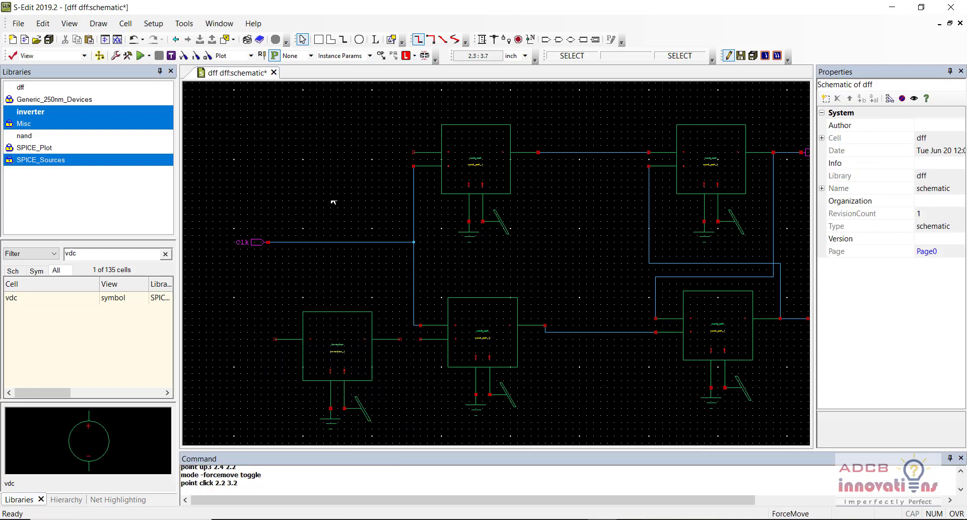
# - Wire the lower-left NAND gate's lower input to the inverter's output and end the wire there
pyautogui.click(481, 40)
pyautogui.moveTo(420, 339); pyautogui.dragTo(400, 339)
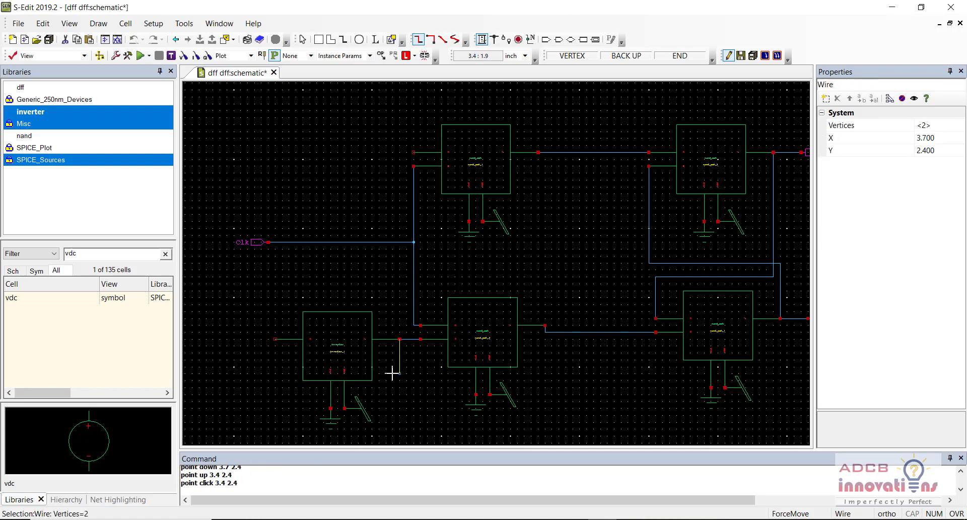
pyautogui.press('Escape')
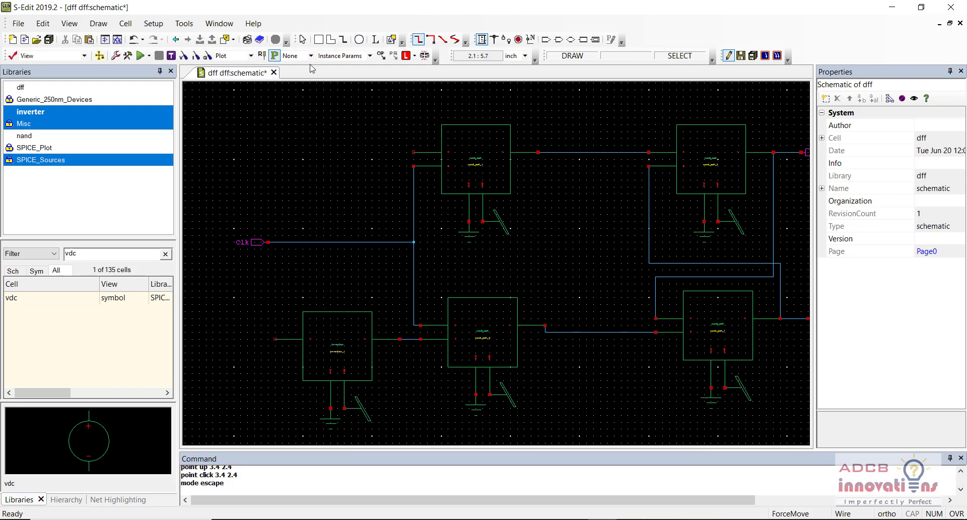
# - Move the Clk port further left, beyond the inverter's input, keeping it connected to its wire
pyautogui.click(303, 39)
pyautogui.click(255, 242)
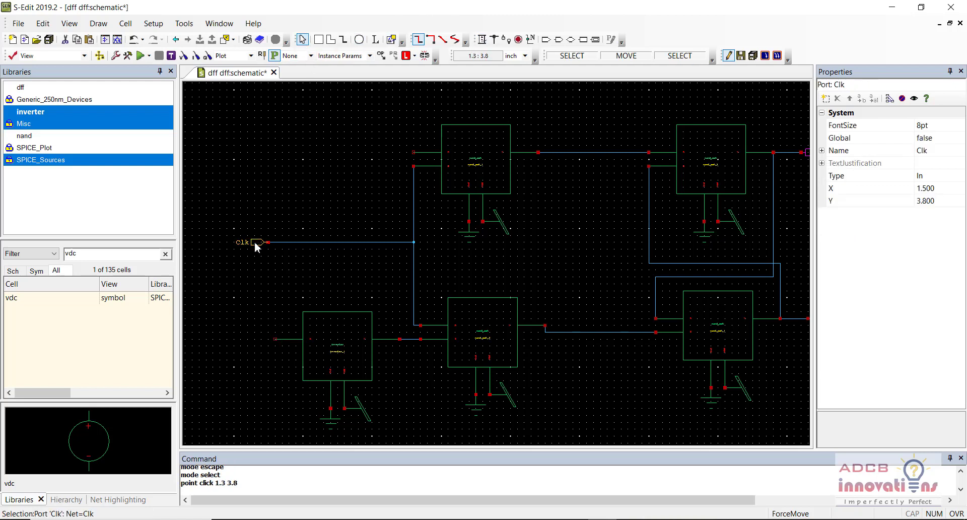
pyautogui.moveTo(255, 241); pyautogui.dragTo(213, 242)
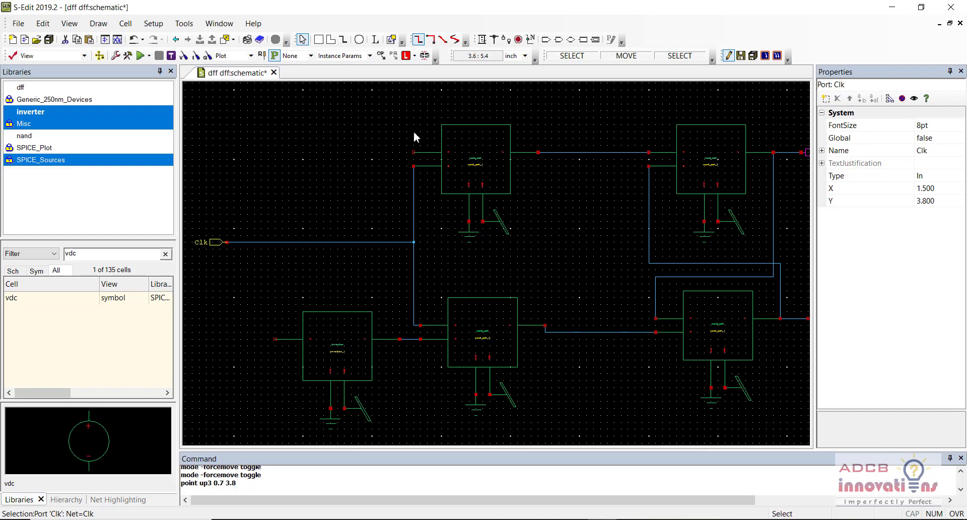
# - Add an input port named Data for the upper-left NAND gate's upper input and move it well left, above the Clk port
pyautogui.click(481, 39)
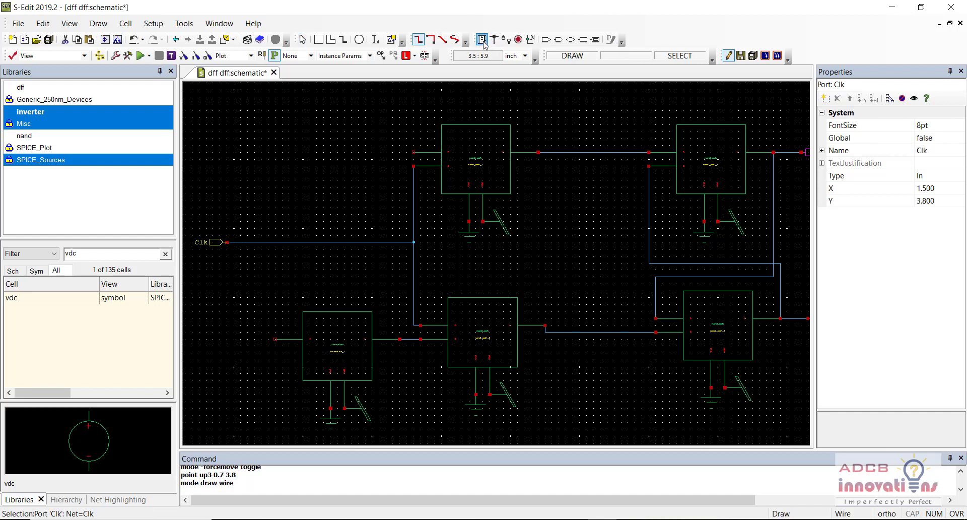
pyautogui.click(549, 41)
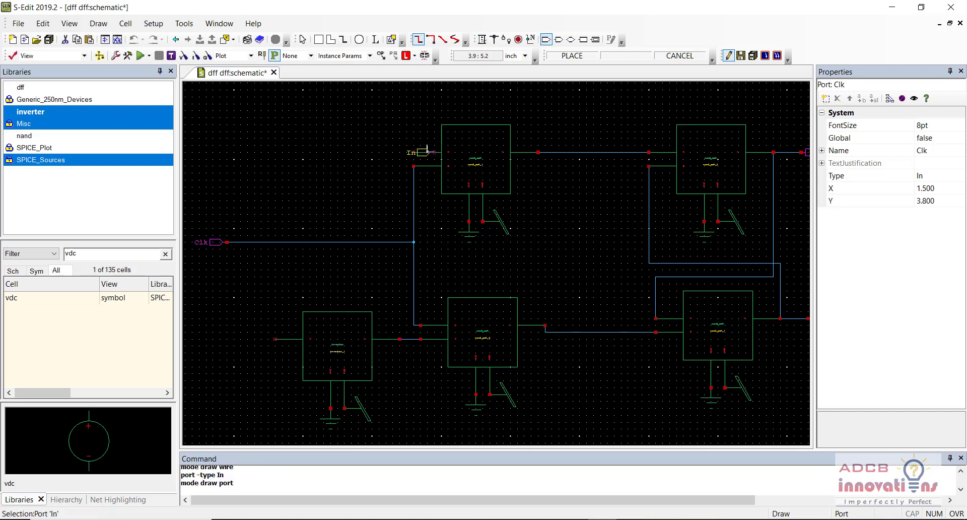
pyautogui.click(413, 151)
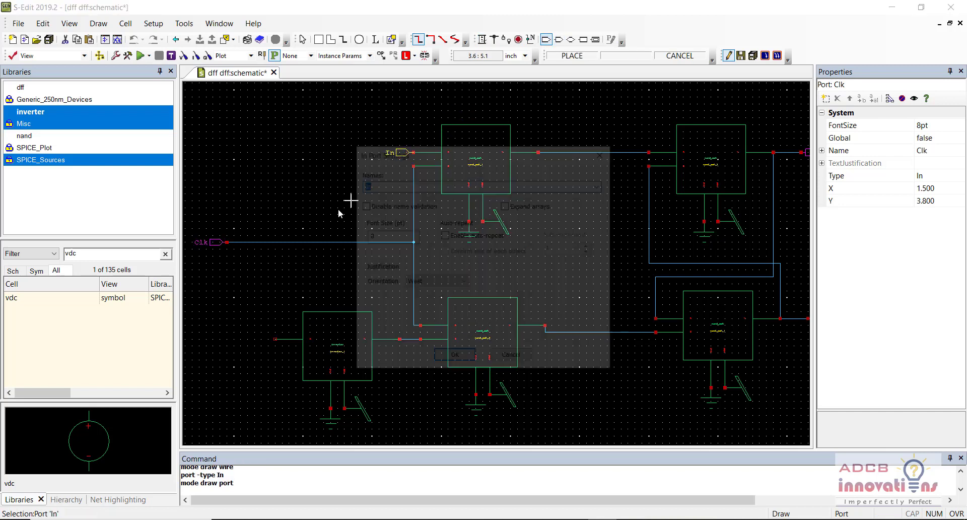
pyautogui.write('Dat')
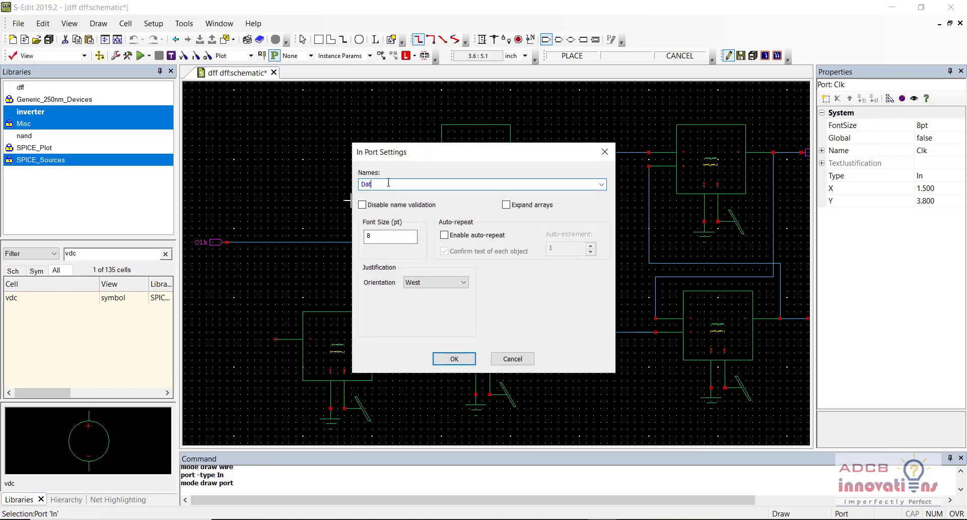
pyautogui.write('a')
pyautogui.press('Return')
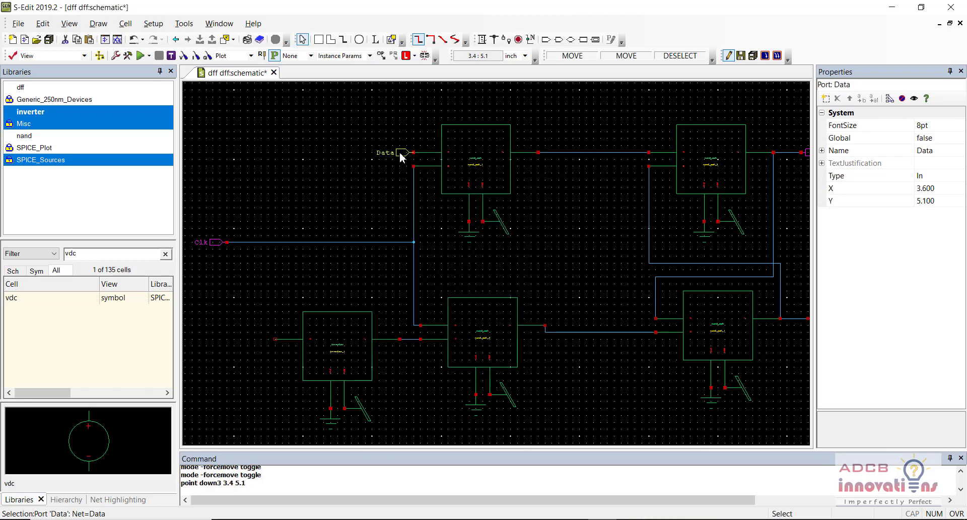
pyautogui.keyDown('alt'); pyautogui.moveTo(401, 158); pyautogui.dragTo(234, 152); pyautogui.keyUp('alt')
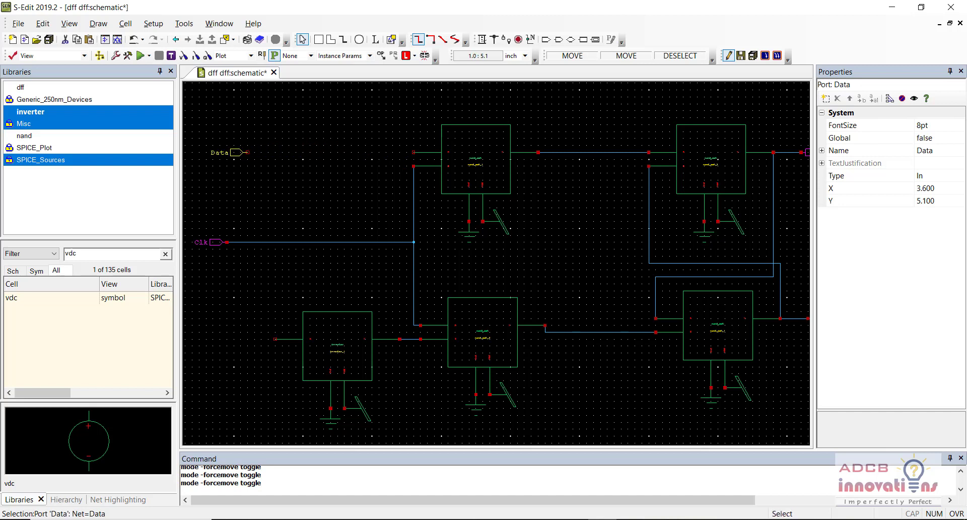
# - Wire the Data port to the upper-left NAND gate's upper input and connect the inverter's input up to that wire
pyautogui.click(482, 40)
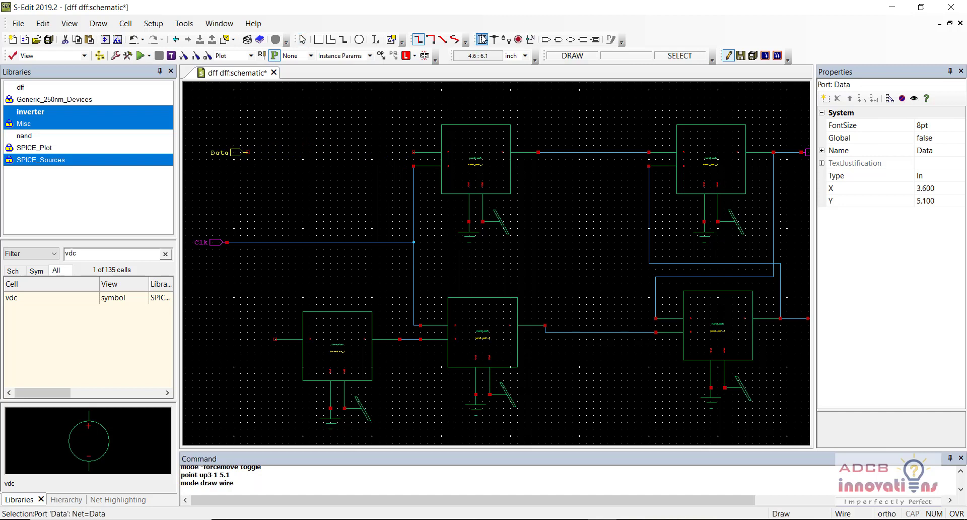
pyautogui.click(413, 152)
pyautogui.click(247, 152)
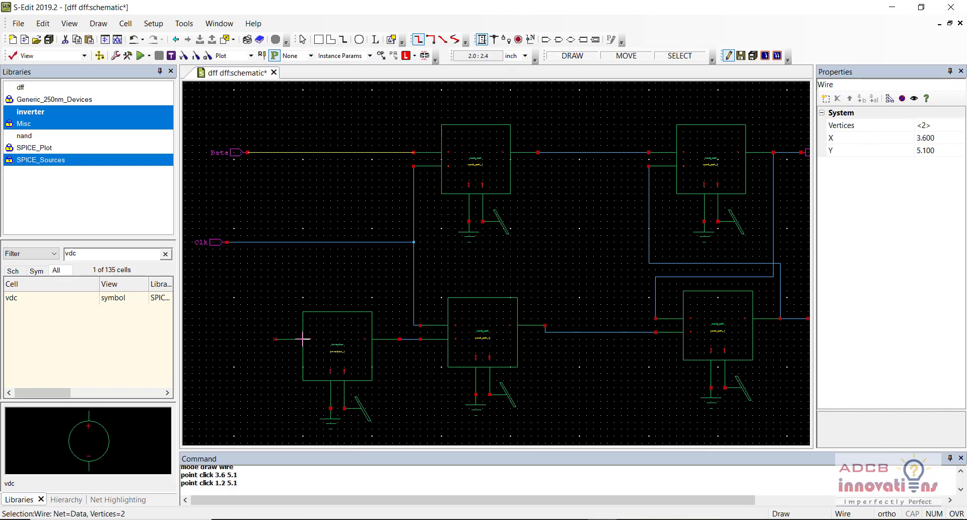
pyautogui.click(275, 339)
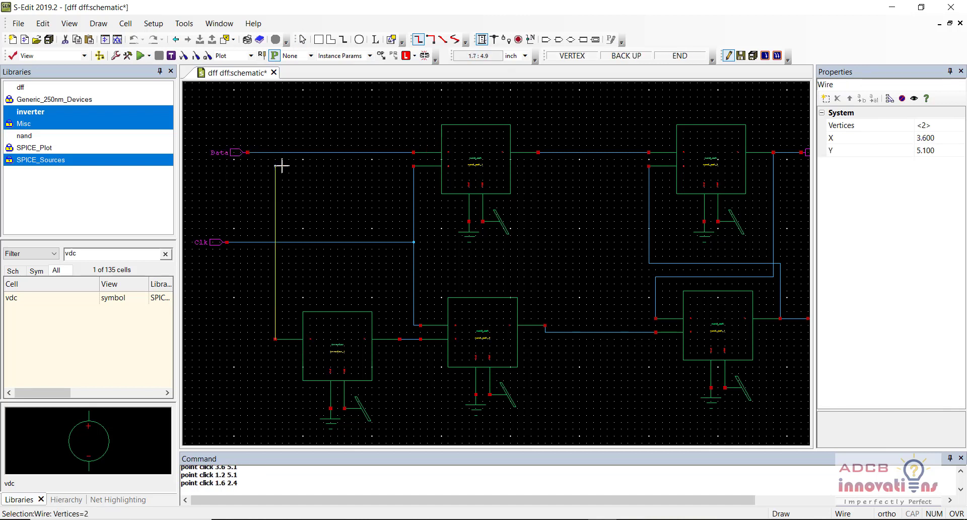
pyautogui.click(276, 152)
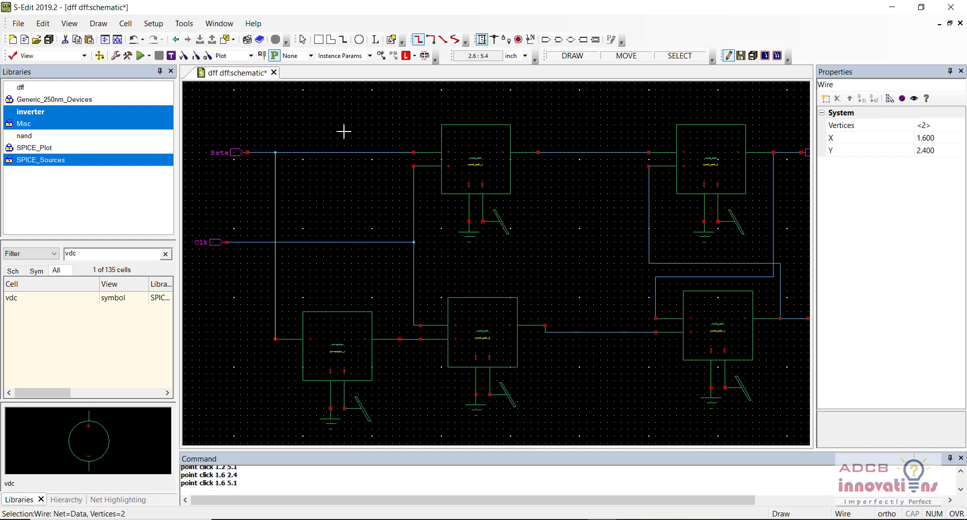
# - Examine the flip-flop schematic from the voltage source and outputs back to the Data and Clk inputs, checking all connections
pyautogui.press('Right')
pyautogui.press('Right')
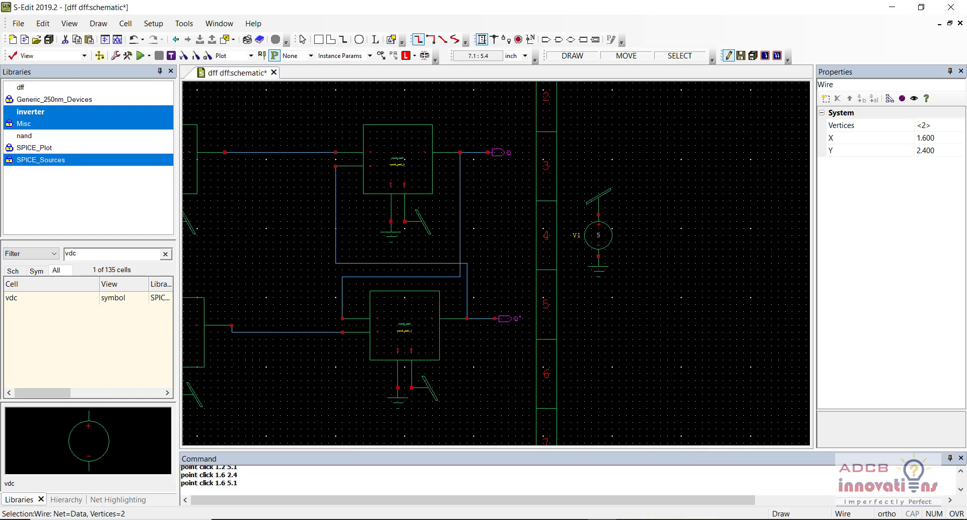
pyautogui.press('+')
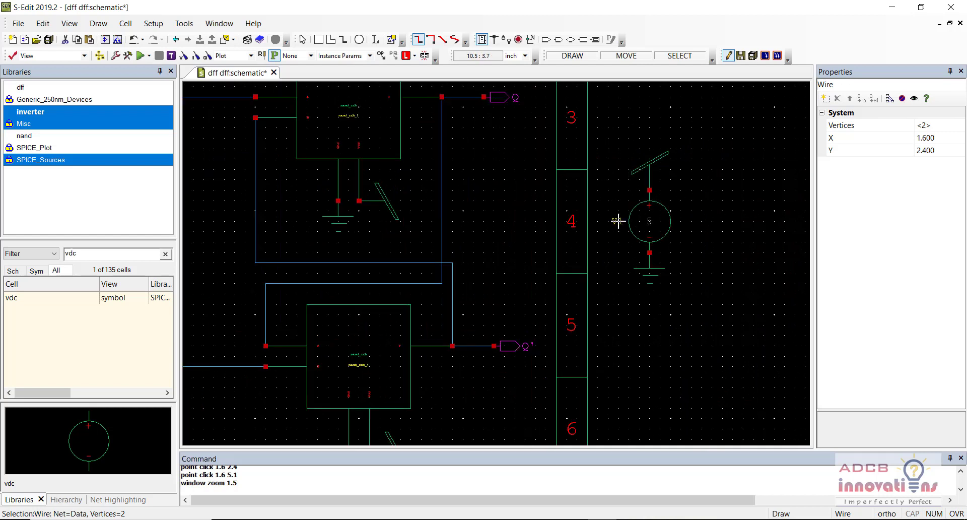
pyautogui.press('Left')
pyautogui.press('Up')
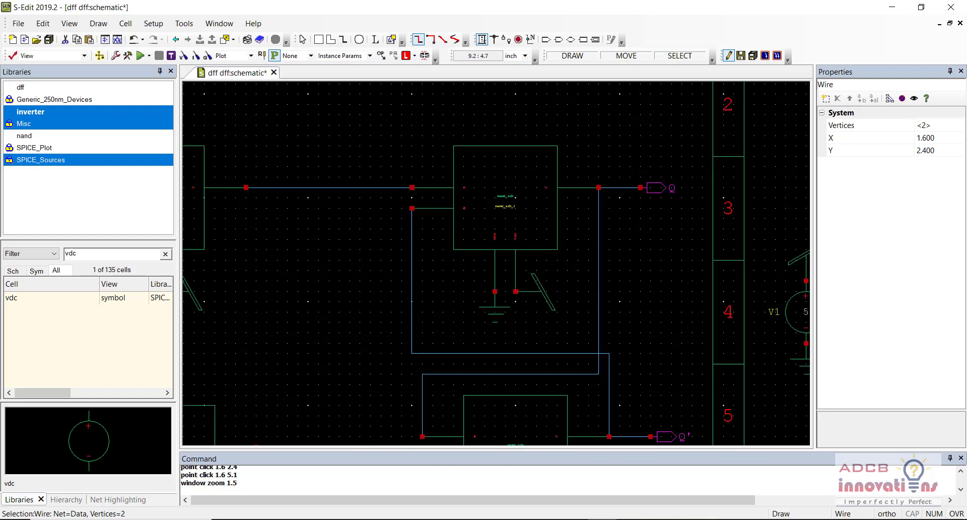
pyautogui.press('Down')
pyautogui.press('Left')
pyautogui.press('Up')
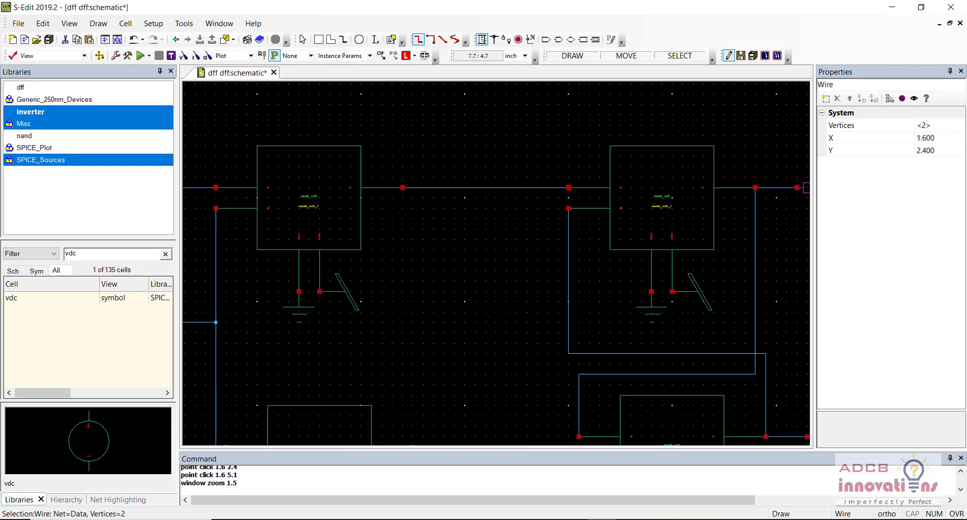
pyautogui.press('Left')
pyautogui.press('Left')
pyautogui.press('Down')
pyautogui.press('Left')
pyautogui.press('Down')
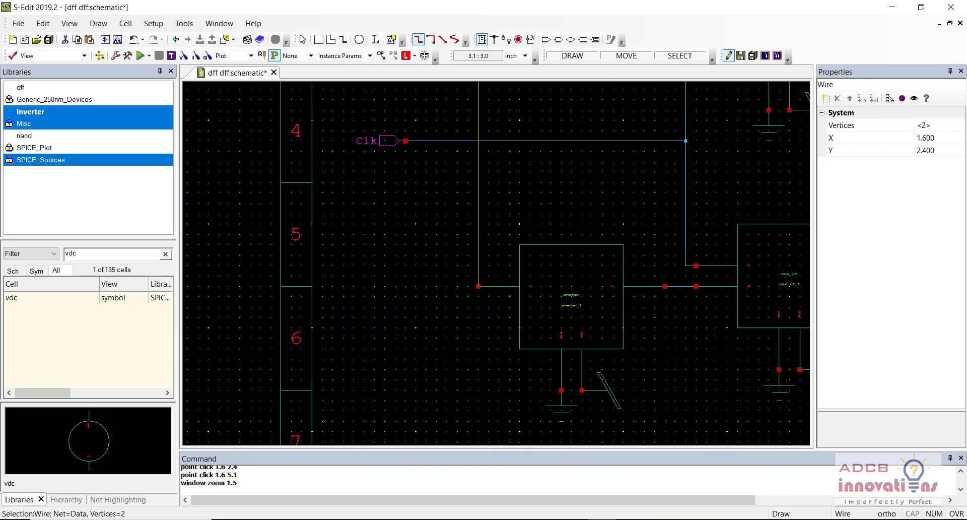
pyautogui.press('Up')
pyautogui.press('Up')
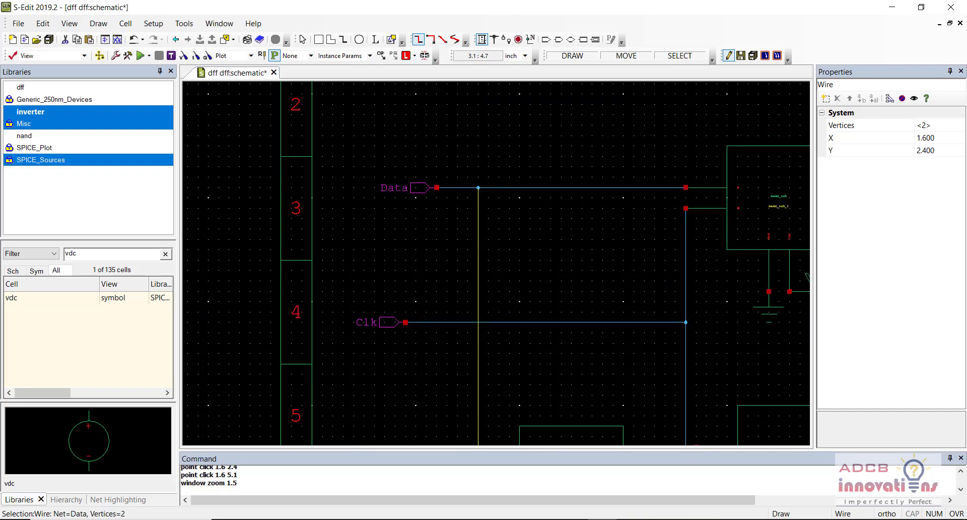
pyautogui.press('Right')
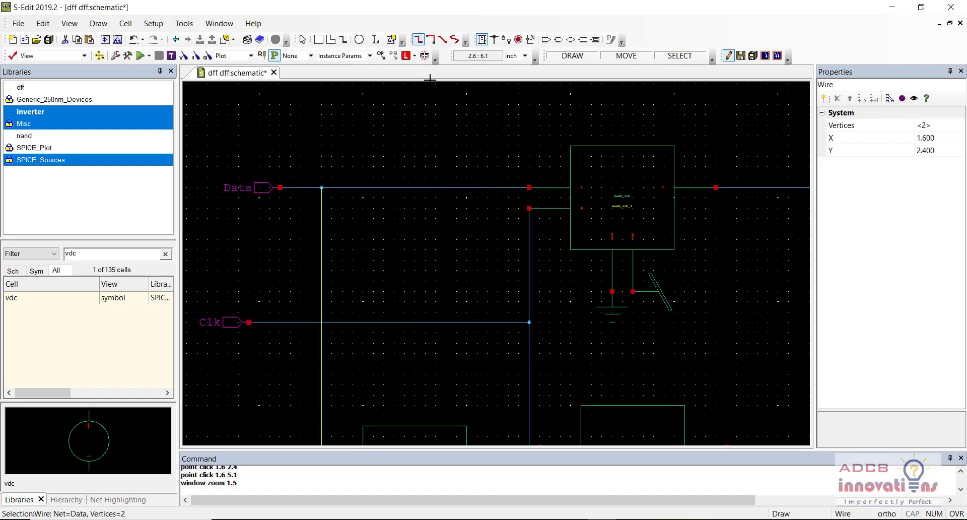
pyautogui.press('-')
pyautogui.press('-')
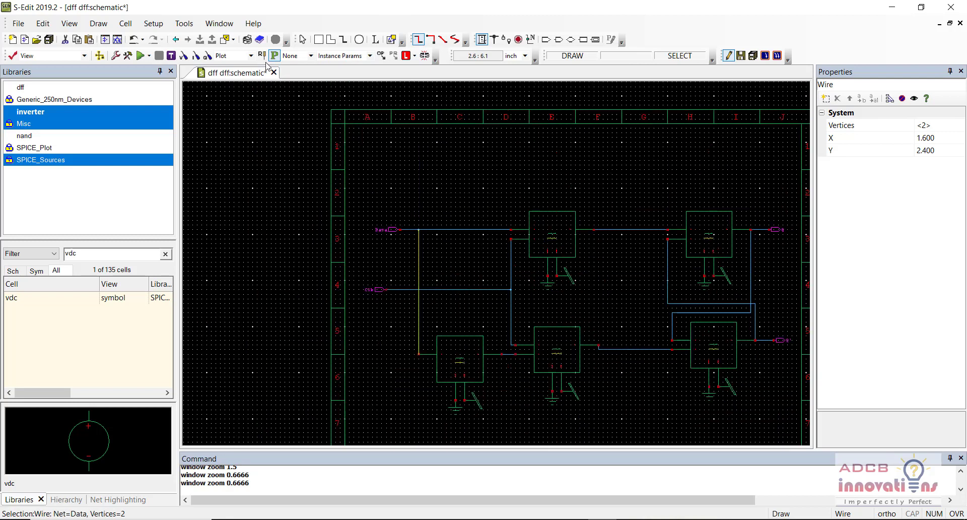
pyautogui.press('+')
pyautogui.press('+')
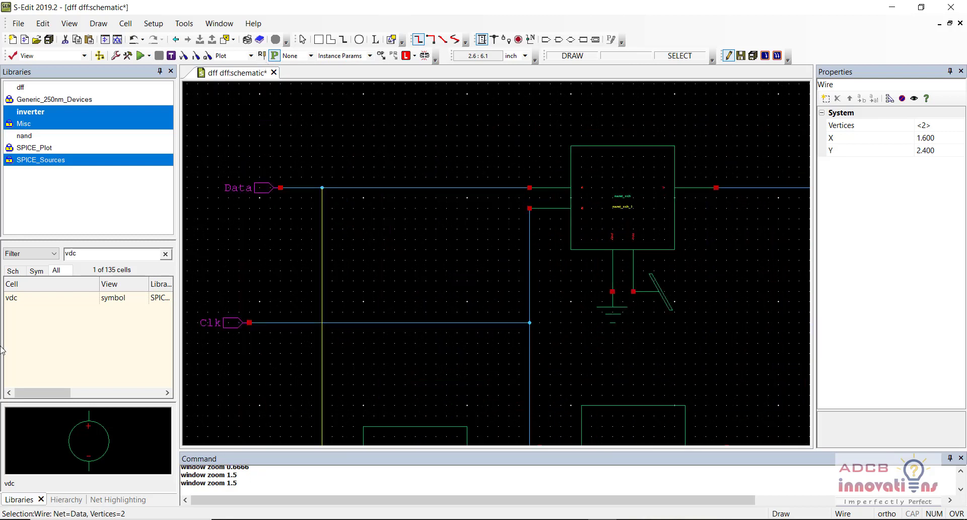
# - Place two upright vbit sources from the SPICE_Sources library, one below the Data port's wire end and one below Clk's
pyautogui.click(55, 165)
pyautogui.doubleClick(91, 258)
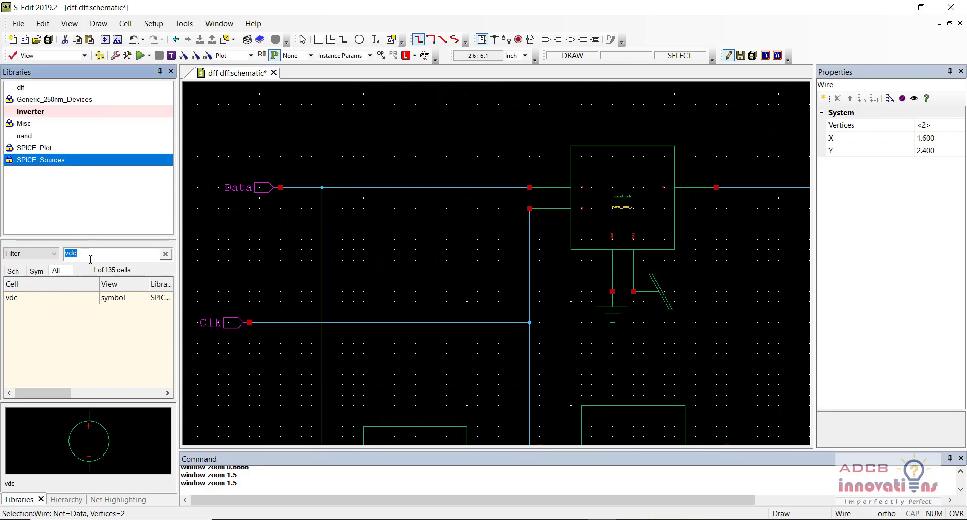
pyautogui.write('vbit')
pyautogui.click(58, 298)
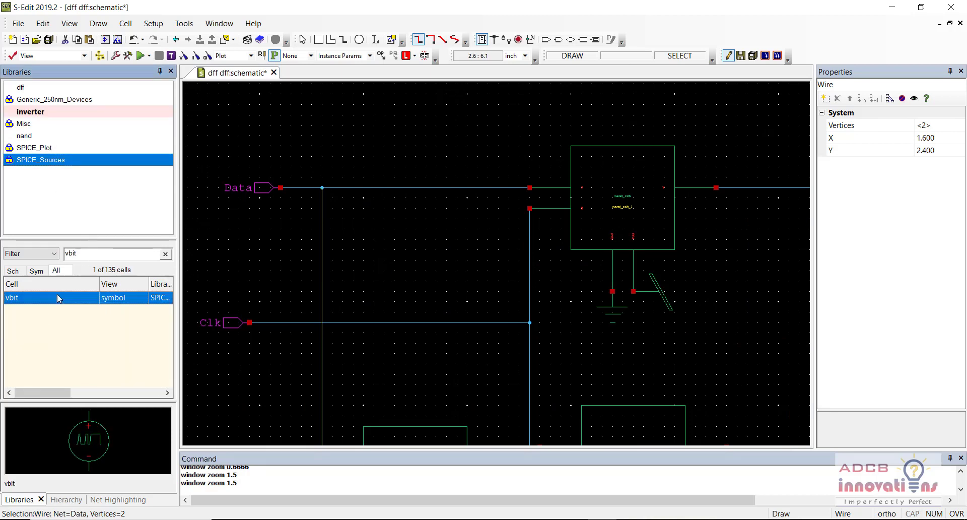
pyautogui.rightClick(58, 298)
pyautogui.click(81, 106)
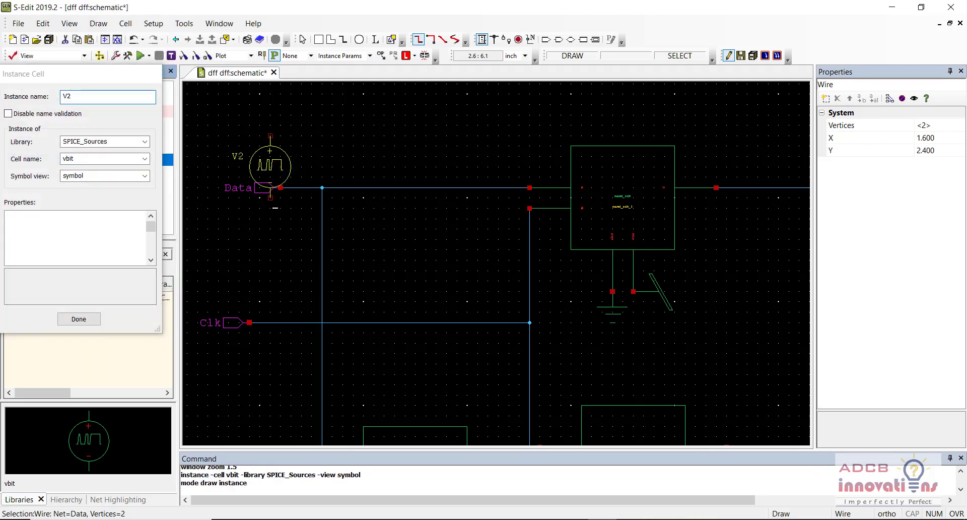
pyautogui.press('r')
pyautogui.press('r')
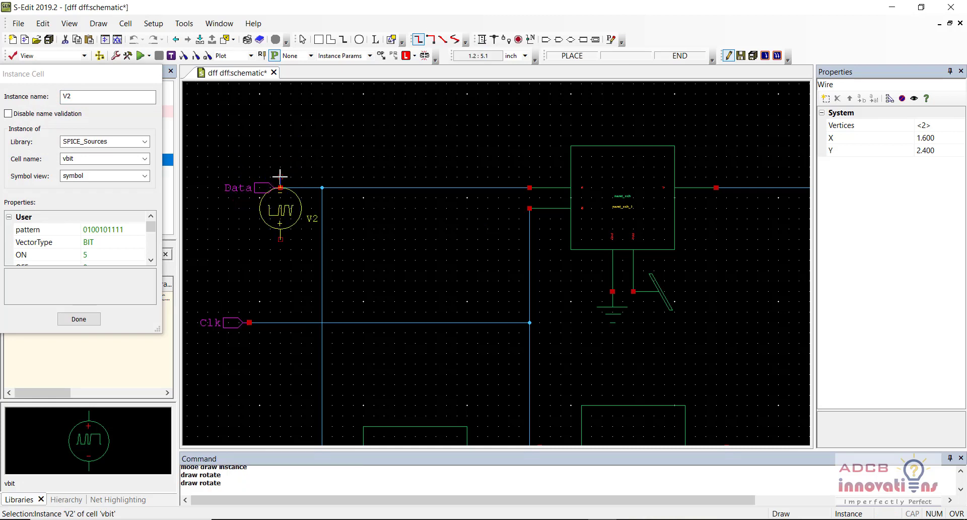
pyautogui.press('r')
pyautogui.press('r')
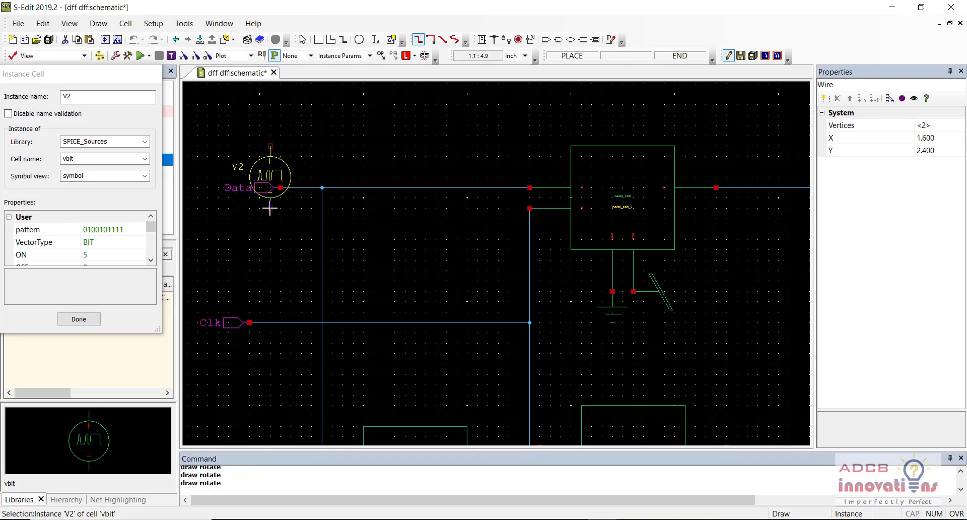
pyautogui.click(280, 249)
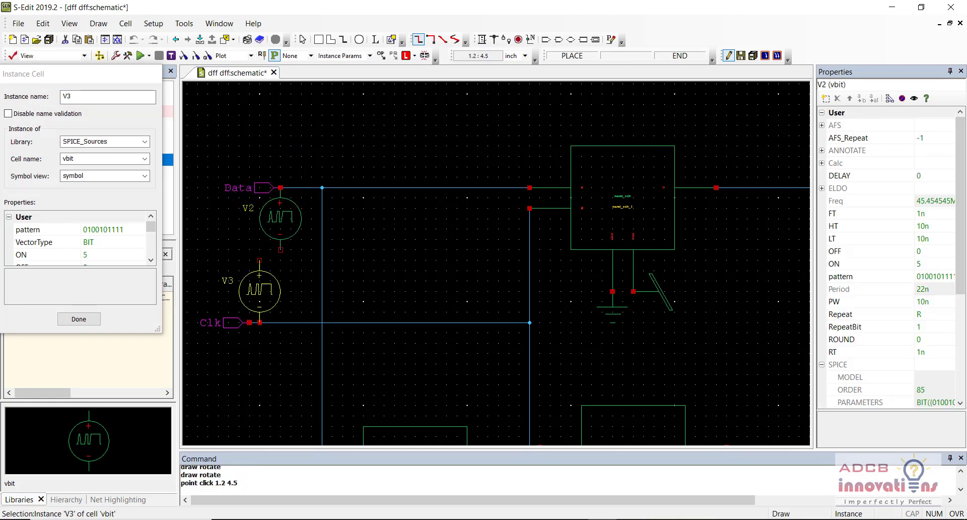
pyautogui.click(248, 384)
pyautogui.press('Escape')
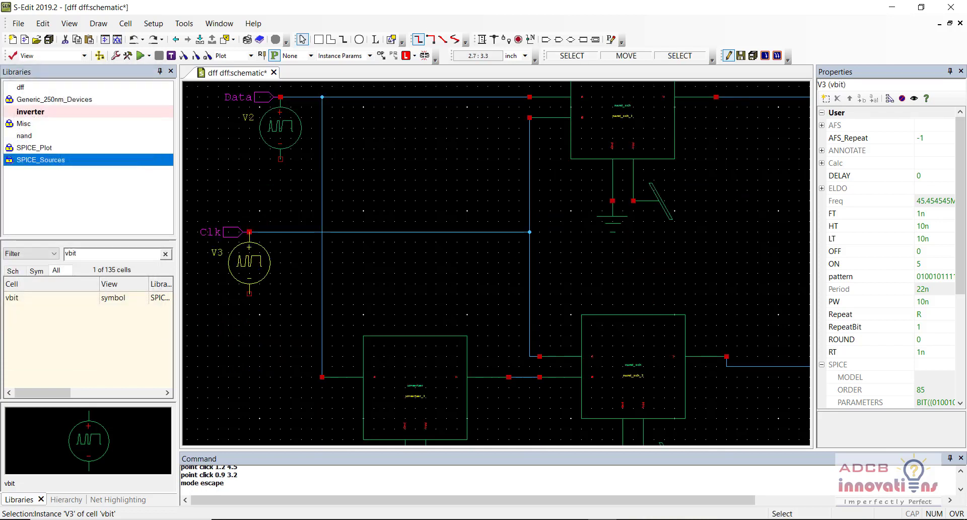
# - Copy the upper-left NAND gate's ground symbol onto the lower terminals of the Data and Clk vbit sources
pyautogui.click(613, 214)
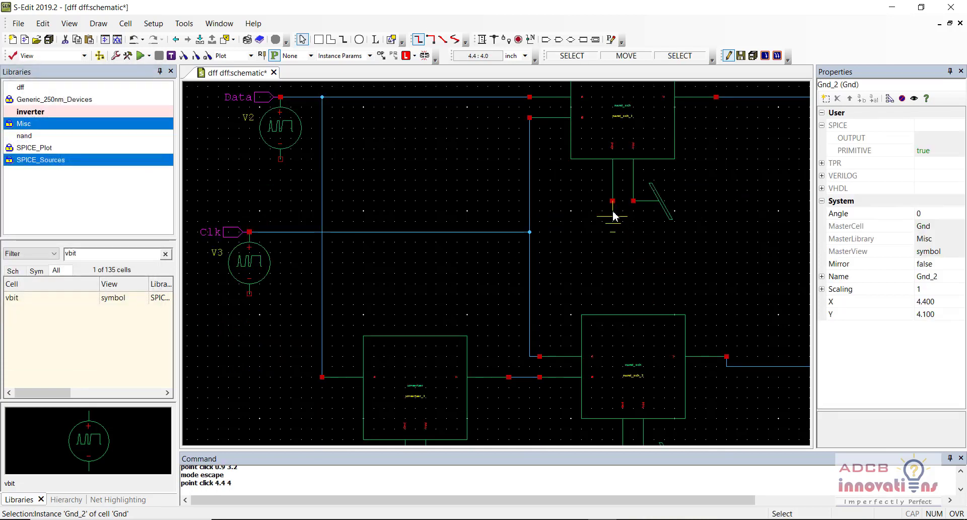
pyautogui.hotkey('ctrl', 'c')
pyautogui.hotkey('ctrl', 'v')
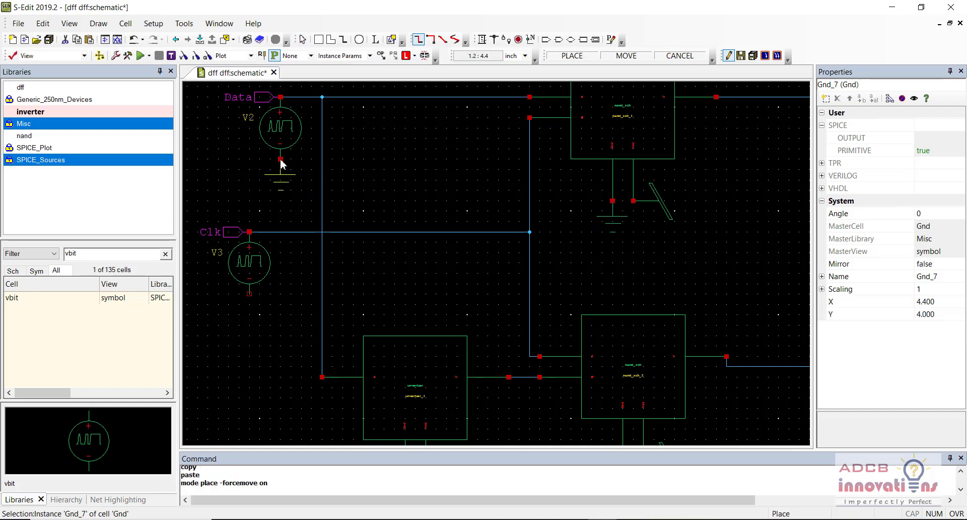
pyautogui.click(280, 161)
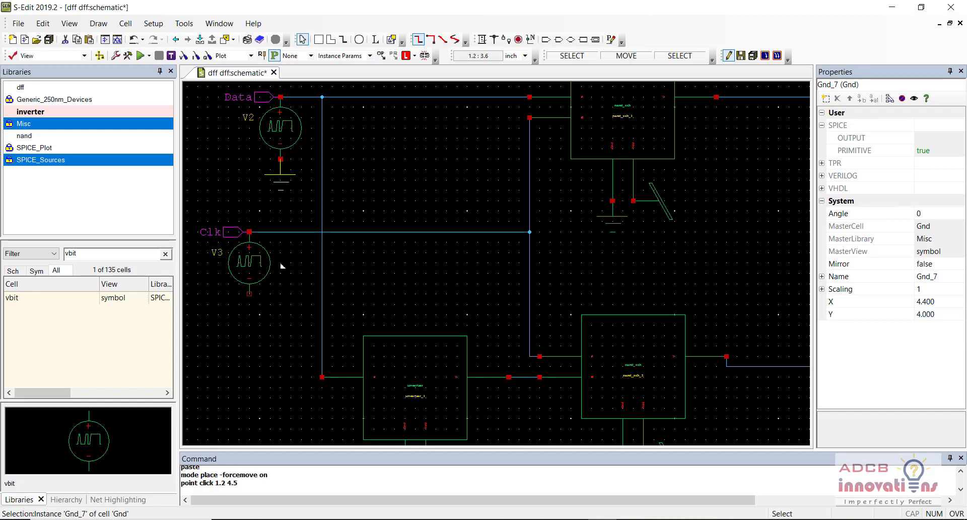
pyautogui.hotkey('ctrl', 'v')
pyautogui.click(249, 293)
# - Set the bit pattern of the Clk vbit source to all ones and deselect the source
pyautogui.click(250, 264)
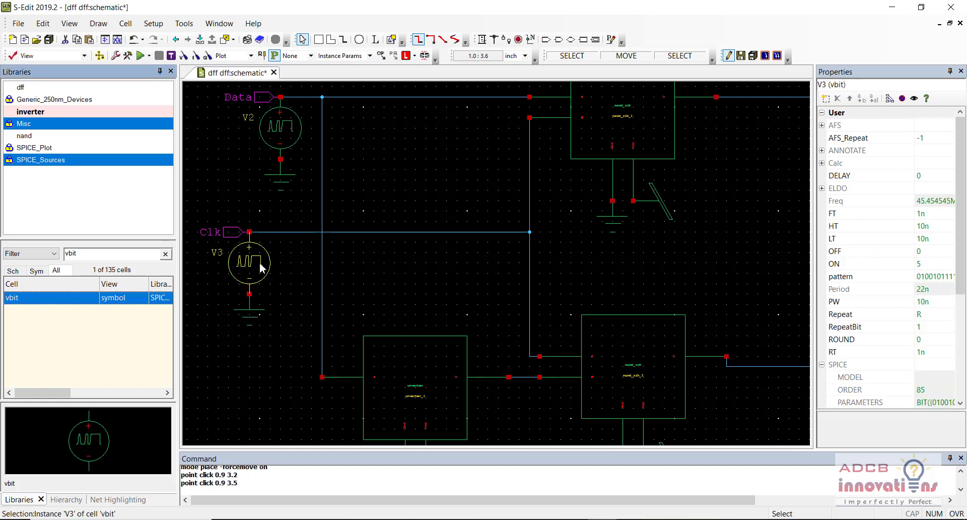
pyautogui.click(921, 276)
pyautogui.press('Home')
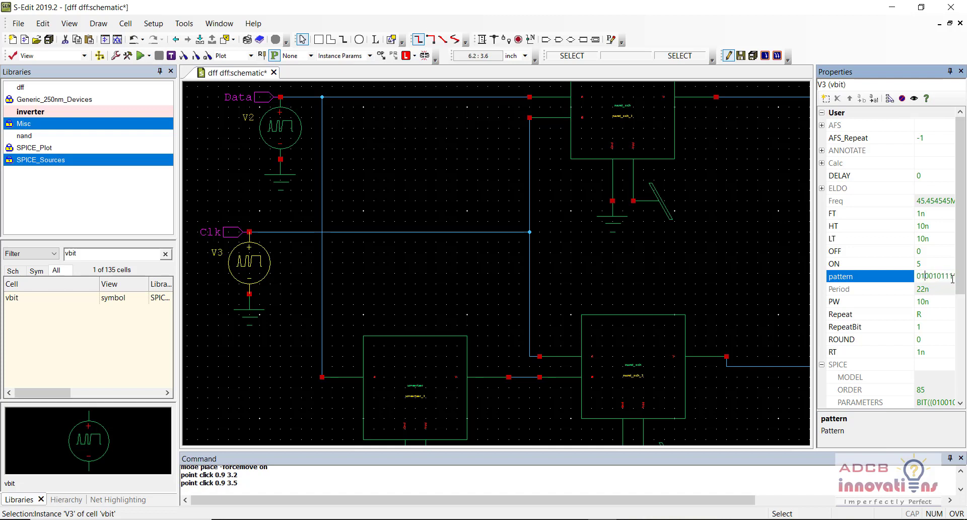
pyautogui.press('Delete')
pyautogui.press('Delete')
pyautogui.press('Delete')
pyautogui.press('Delete')
pyautogui.press('Delete')
pyautogui.press('Delete')
pyautogui.press('Delete')
pyautogui.press('Delete')
pyautogui.press('Delete')
pyautogui.press('Delete')
pyautogui.write('111111111')
pyautogui.press('Return')
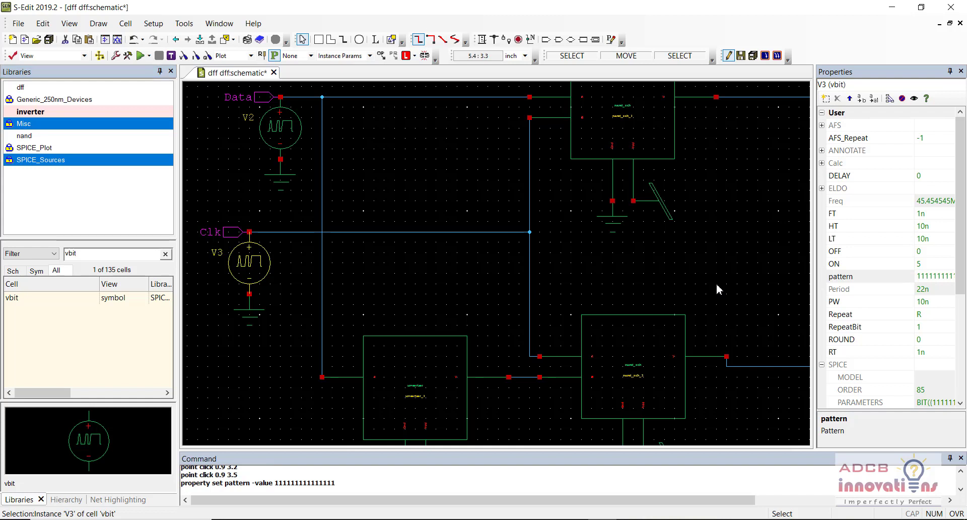
pyautogui.click(717, 284)
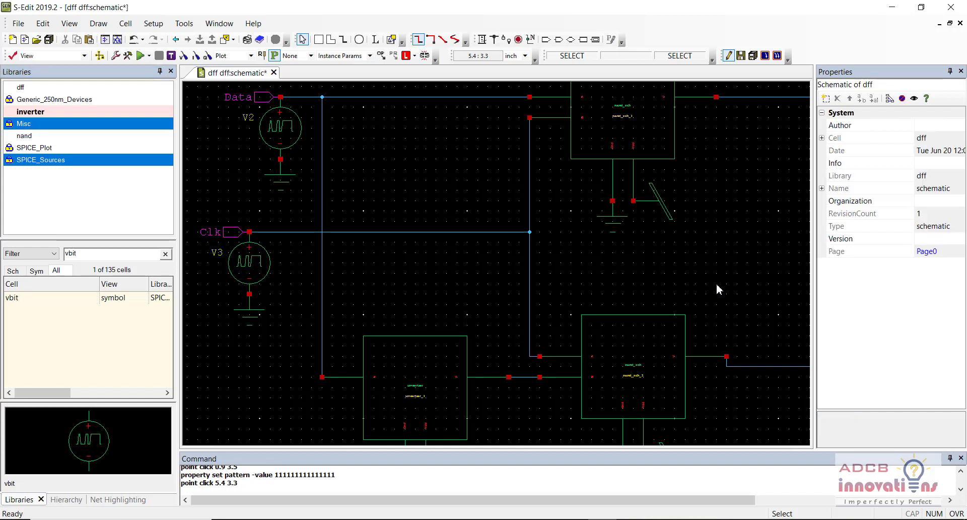
pyautogui.click(250, 262)
pyautogui.click(498, 262)
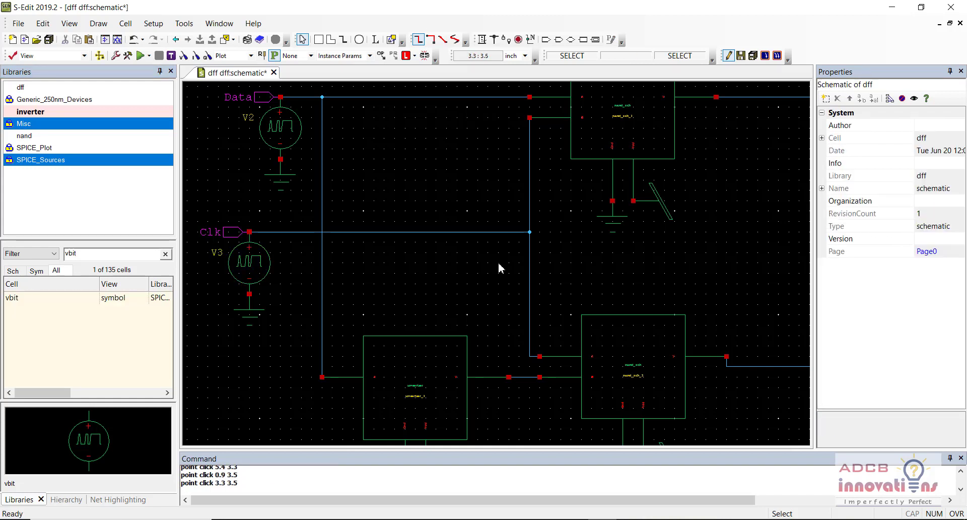
# - Save the dff schematic with the vbit sources in place
pyautogui.scroll(-1, 498, 262)
pyautogui.press('Right')
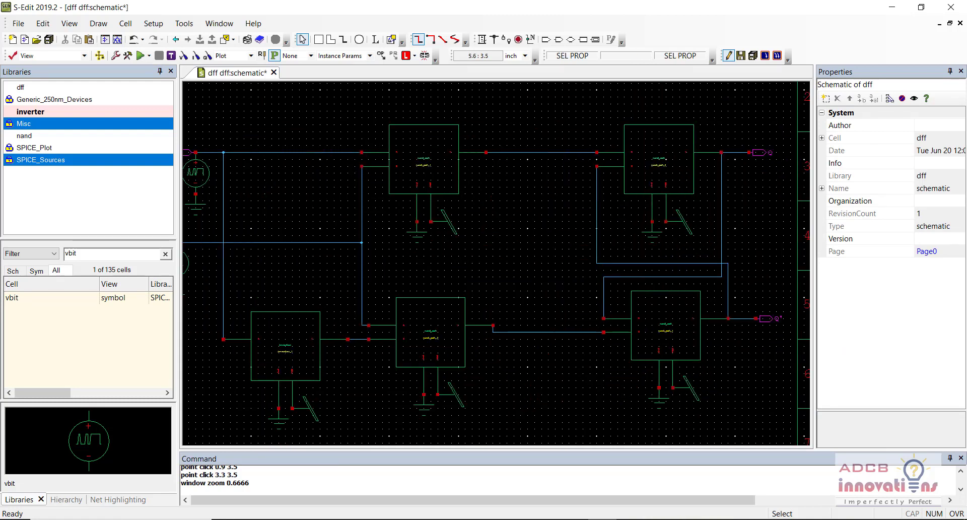
pyautogui.hotkey('ctrl', 's')
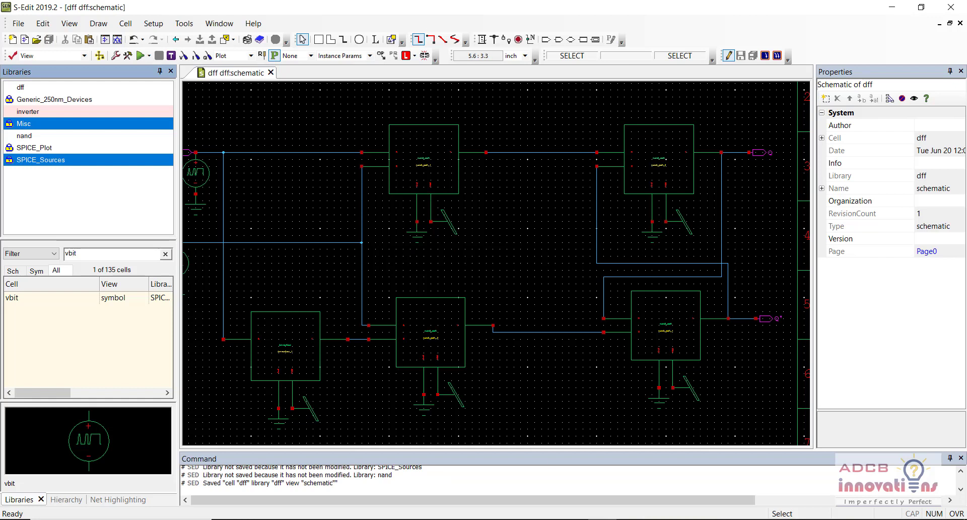
pyautogui.click(542, 395)
pyautogui.press('Left')
pyautogui.press('Right')
pyautogui.press('Right')
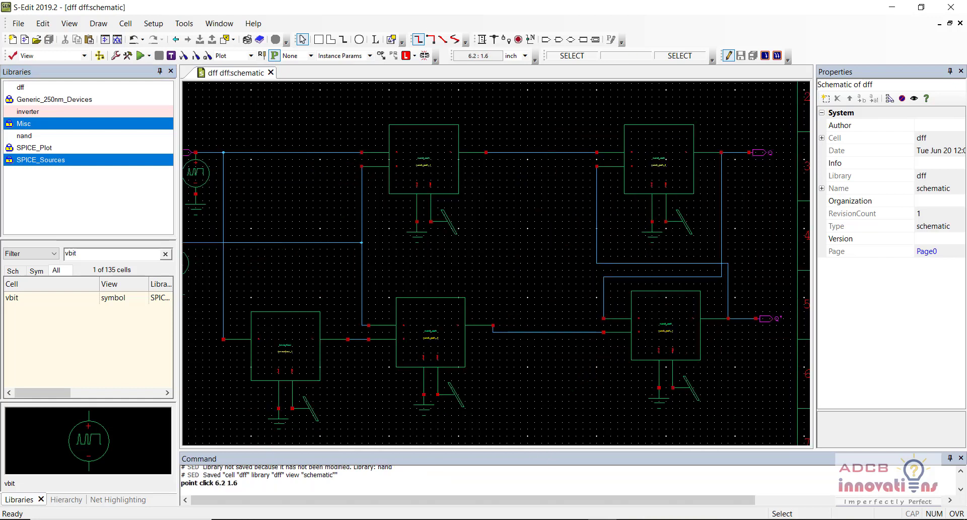
pyautogui.press('Left')
pyautogui.press('Left')
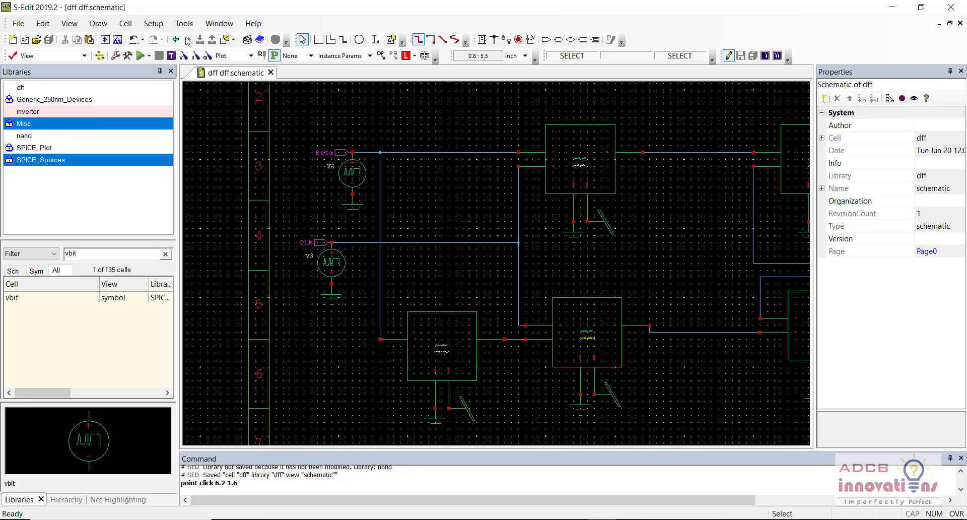
# - Enable Transient/Fourier Analysis in the SPICE simulation setup with a stop time of 100n and a maximum time step of 1n
pyautogui.click(142, 55)
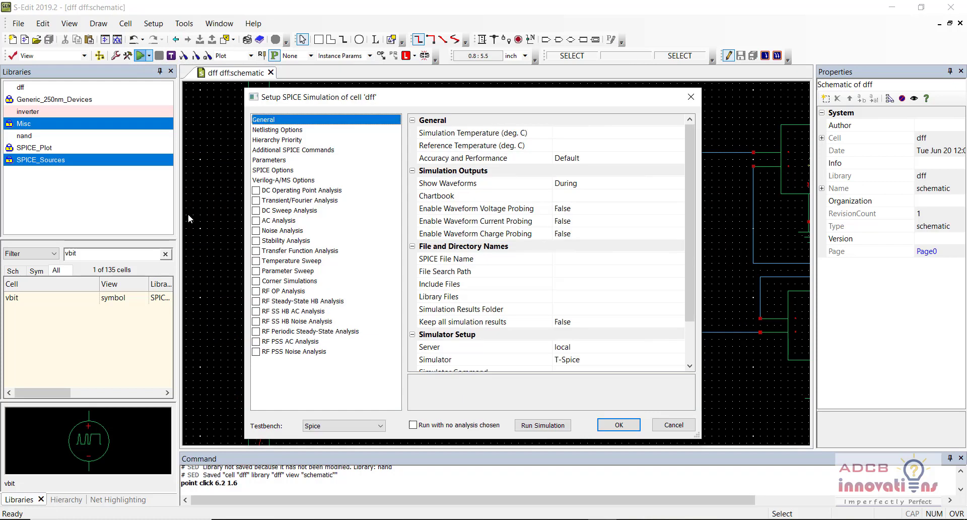
pyautogui.click(256, 200)
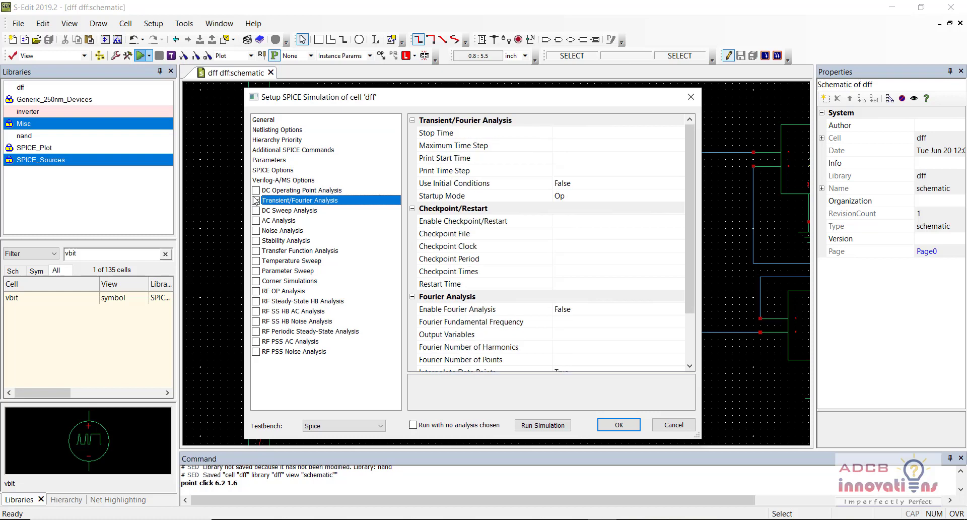
pyautogui.click(564, 133)
pyautogui.write('100n')
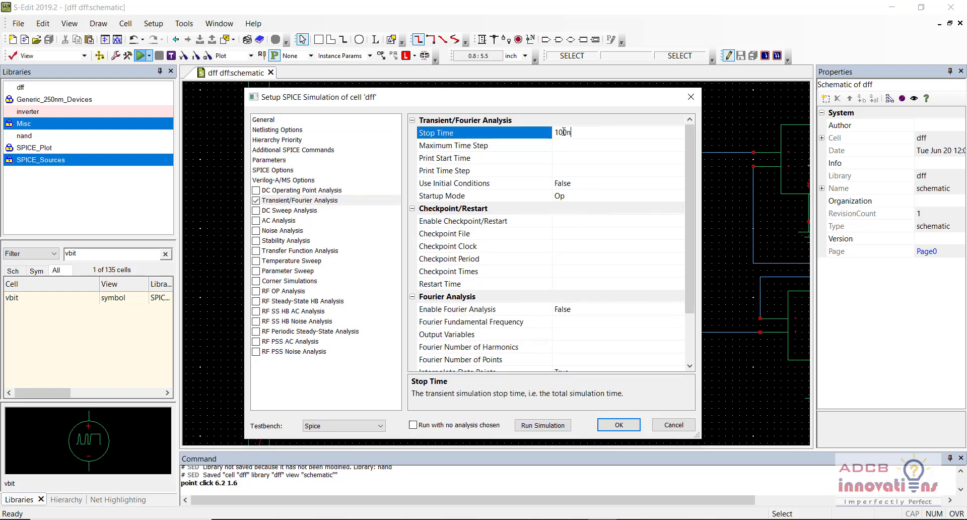
pyautogui.press('Tab')
pyautogui.write('1n')
pyautogui.press('Tab')
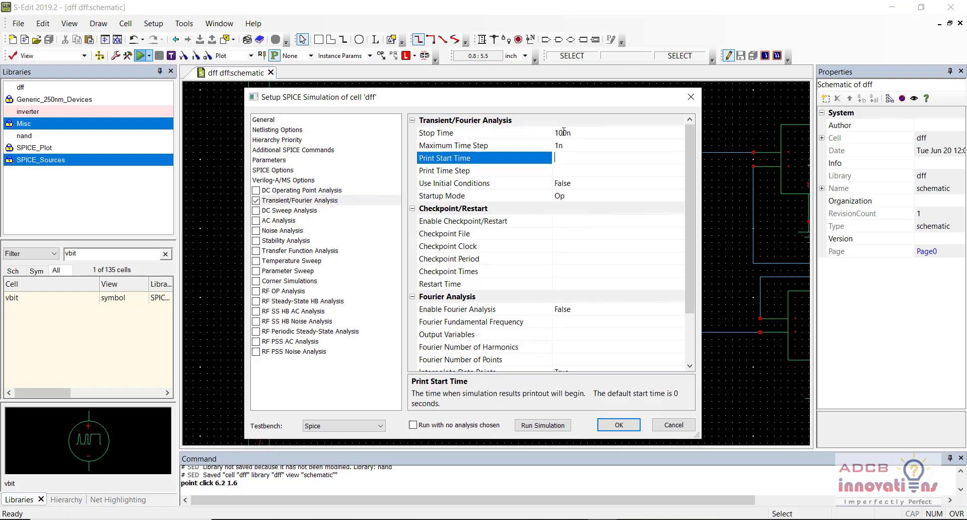
# - Set the simulation's library file to Generic_250nm.lib with section TT, accept the setup and run the simulation
pyautogui.click(336, 119)
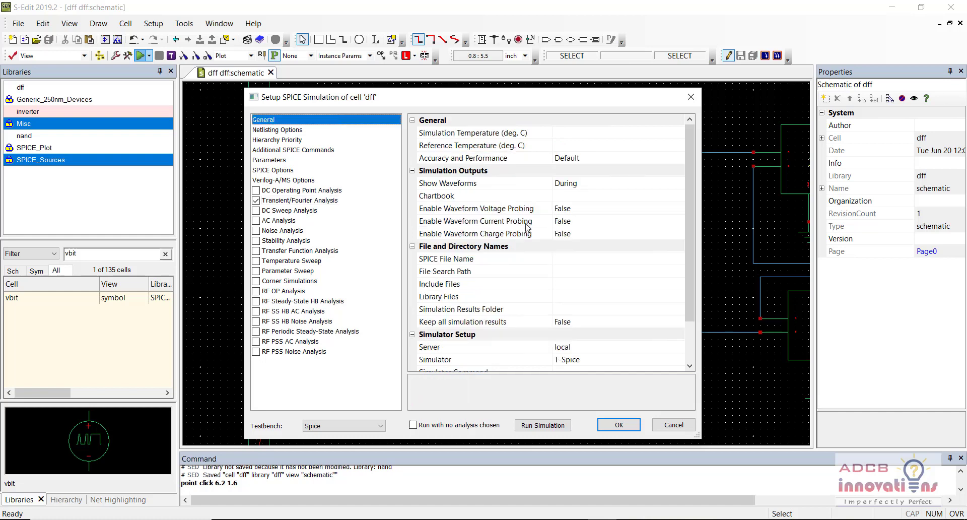
pyautogui.click(579, 296)
pyautogui.click(679, 296)
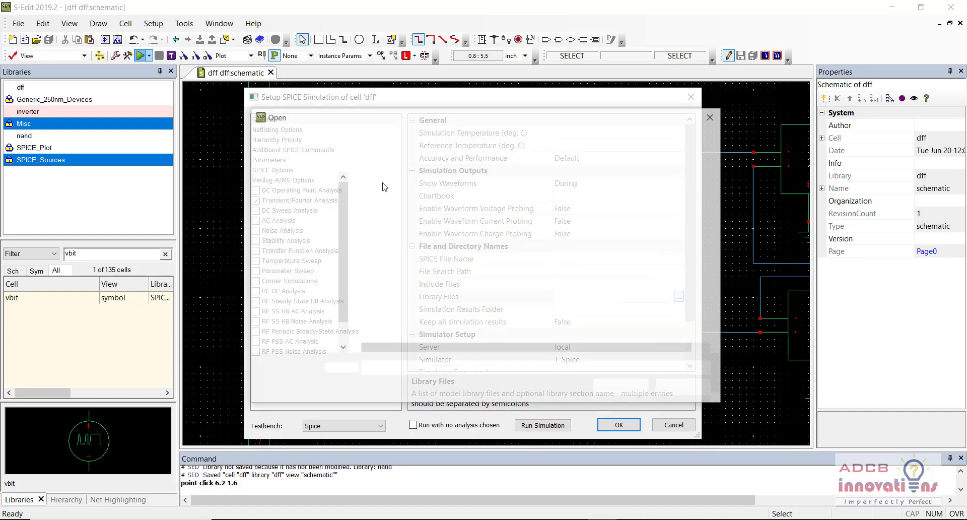
pyautogui.doubleClick(406, 216)
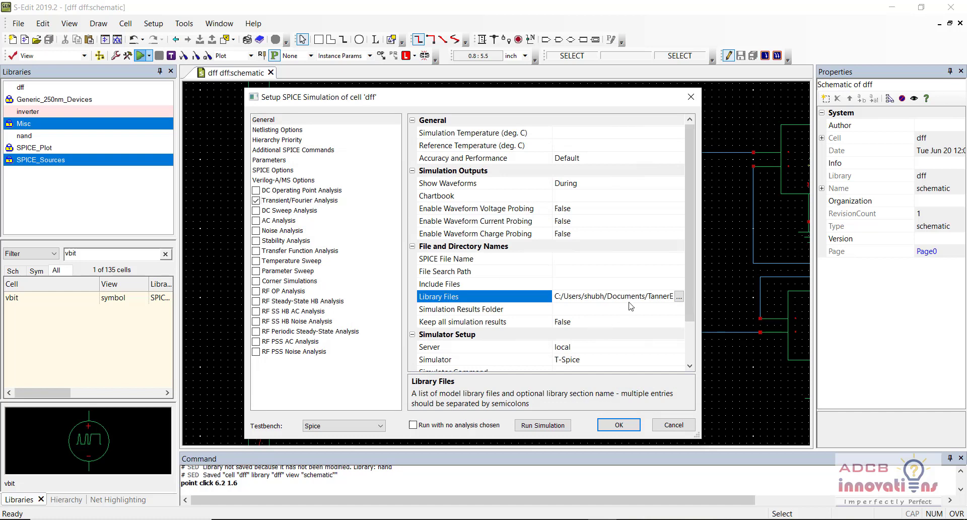
pyautogui.write('TT')
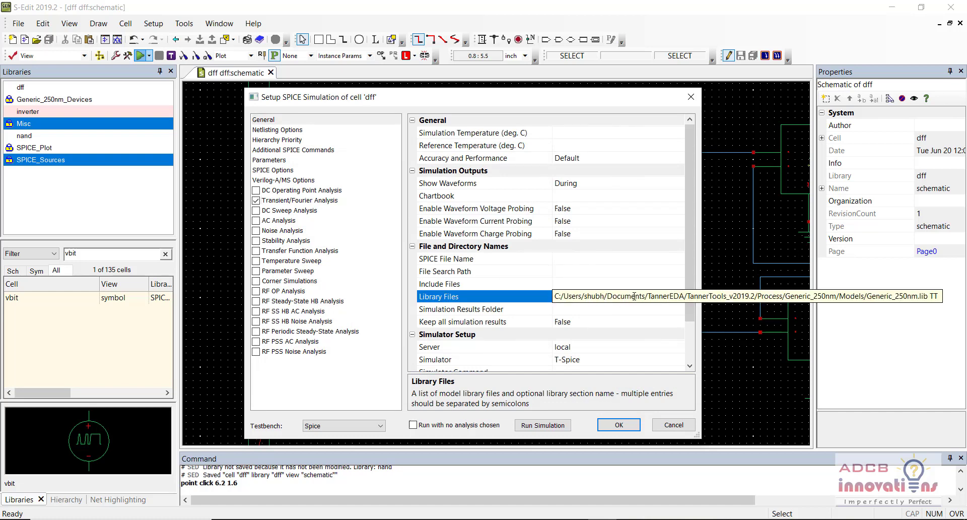
pyautogui.click(628, 424)
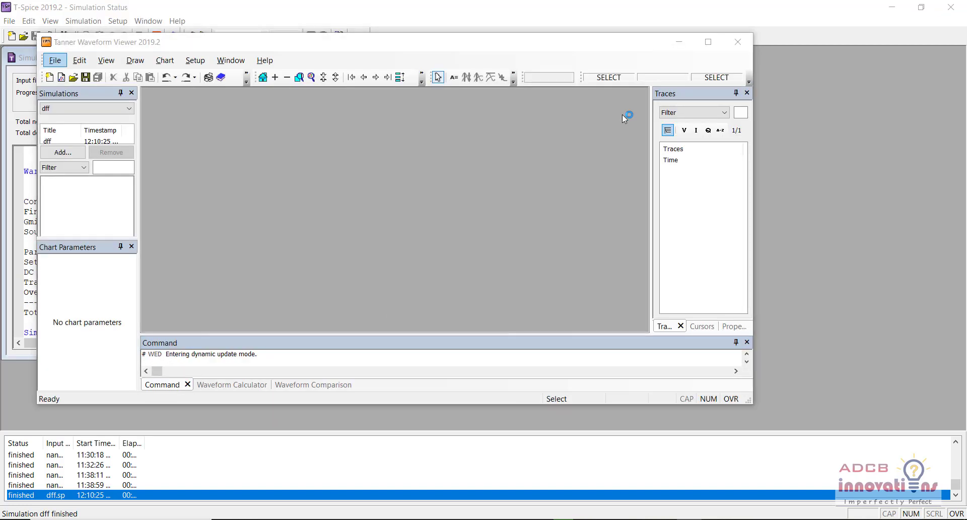
# - Close the Waveform Viewer windows, the simulation status and T-Spice to return to the S-Edit schematic
pyautogui.click(731, 43)
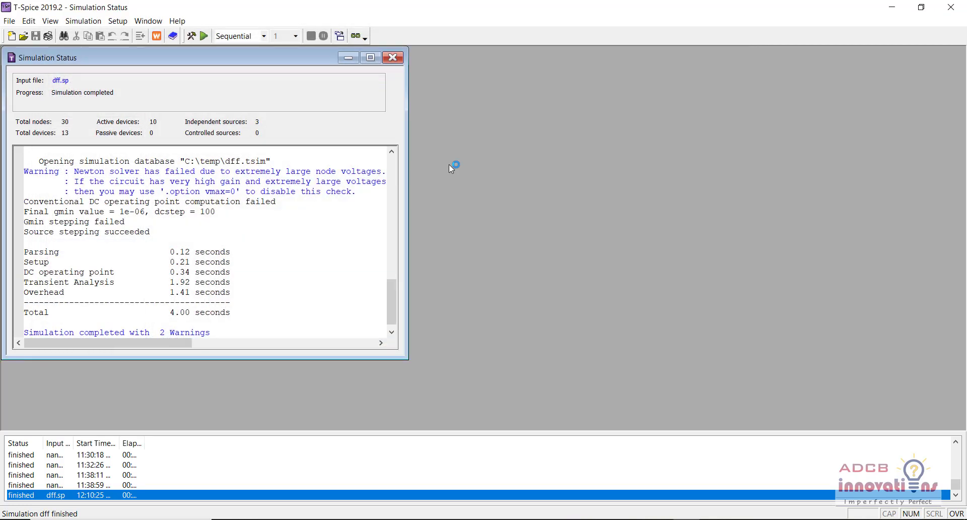
pyautogui.click(393, 57)
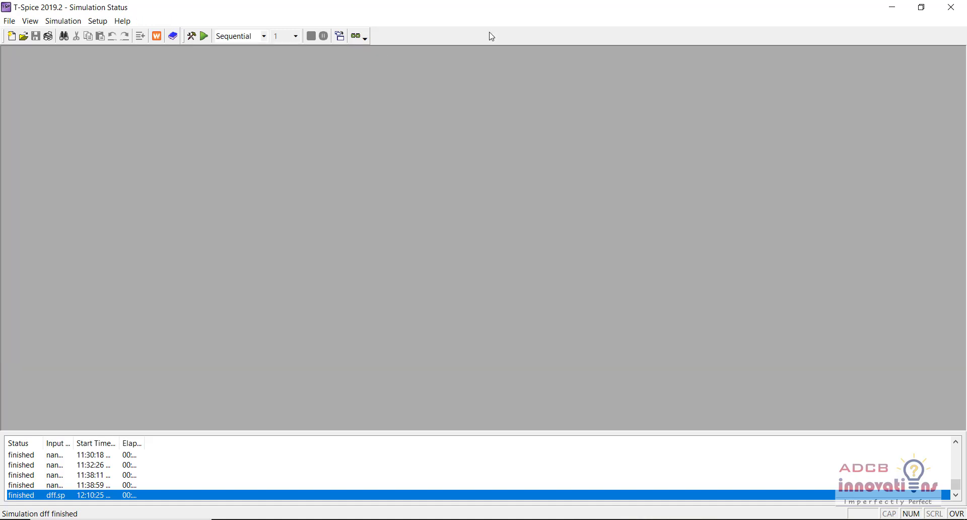
pyautogui.click(951, 7)
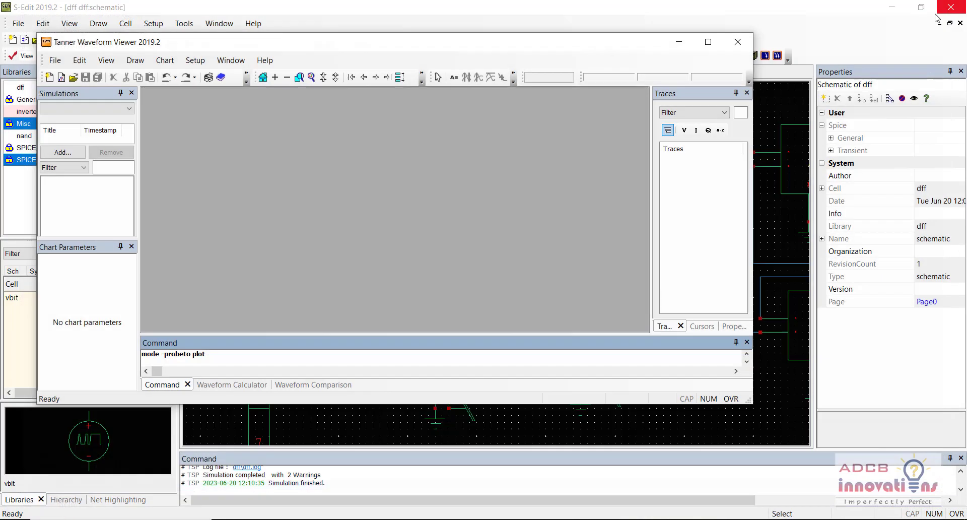
pyautogui.click(732, 43)
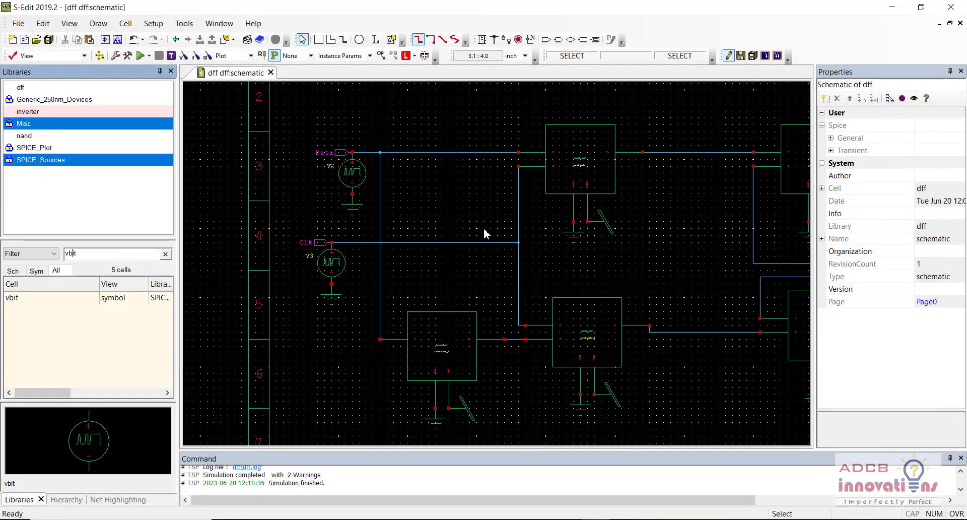
# - Place a rotated V_VoltagePrint instance from the SPICE_Plot library on the Data port's wire end
pyautogui.click(83, 147)
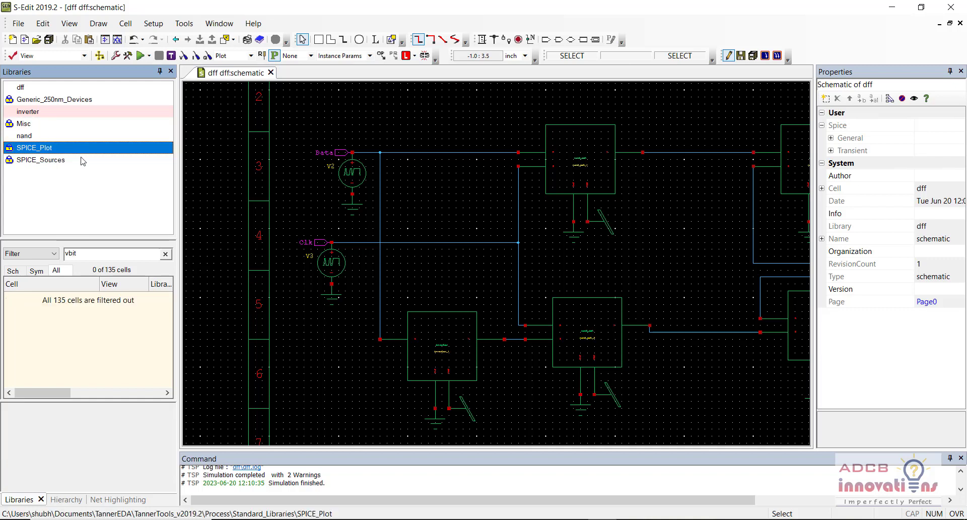
pyautogui.doubleClick(101, 256)
pyautogui.write('vo')
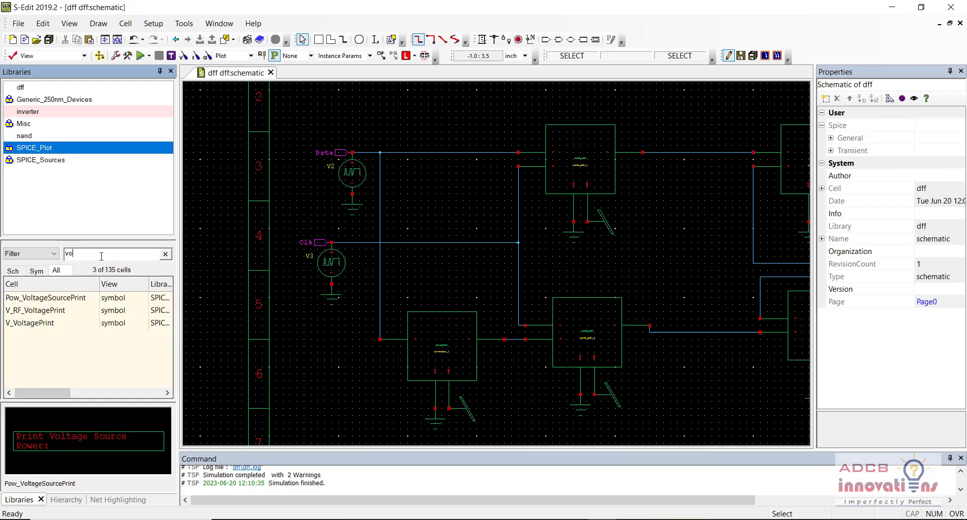
pyautogui.click(70, 324)
pyautogui.rightClick(70, 326)
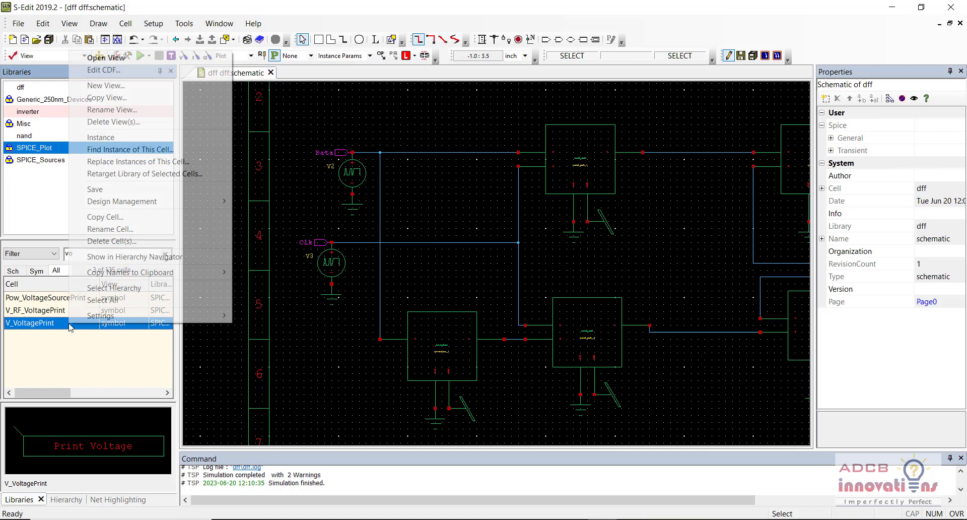
pyautogui.click(120, 137)
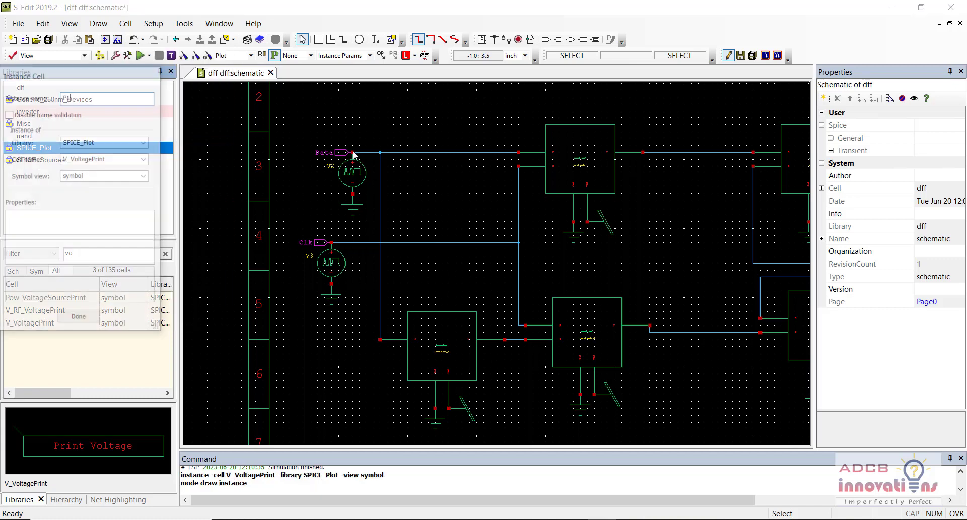
pyautogui.press('r')
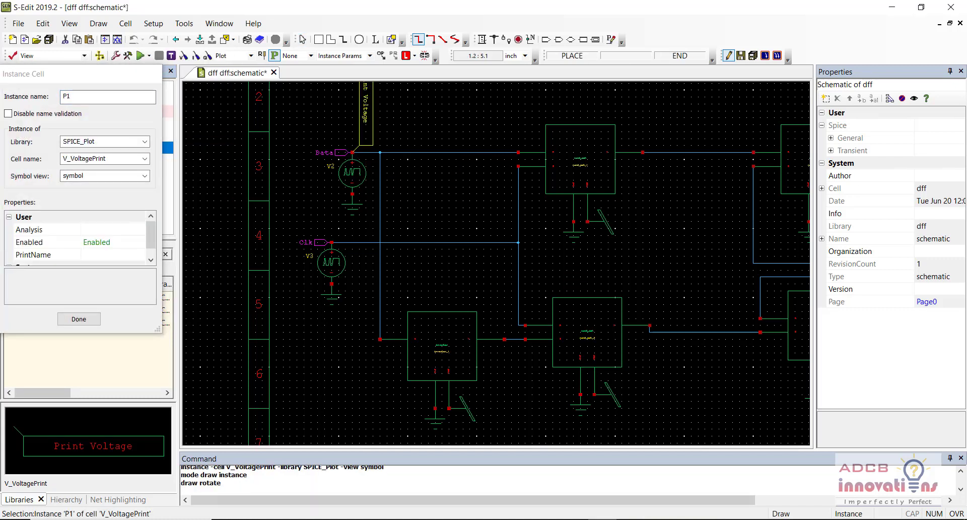
pyautogui.click(351, 152)
# - Place a second V_VoltagePrint at the Q output port and save the schematic
pyautogui.hscroll(5, 447, 190)
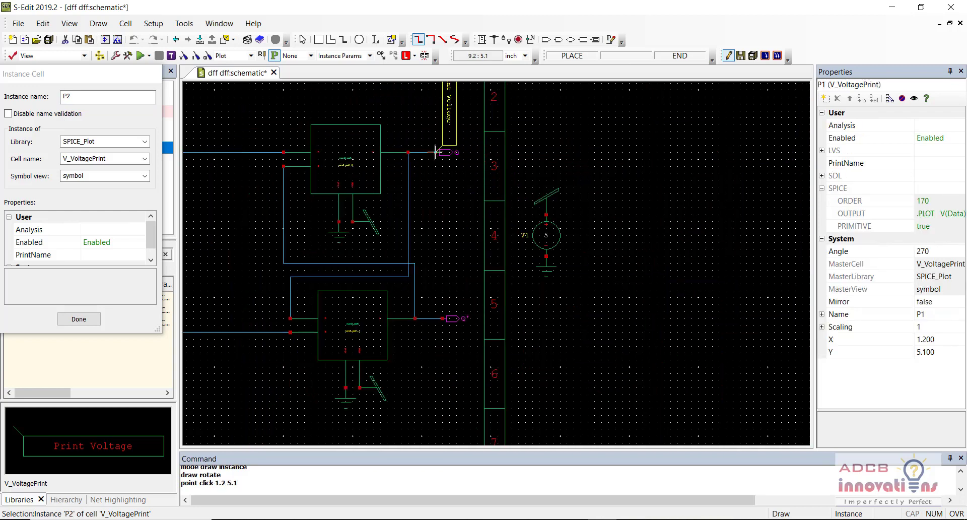
pyautogui.click(434, 151)
pyautogui.press('Escape')
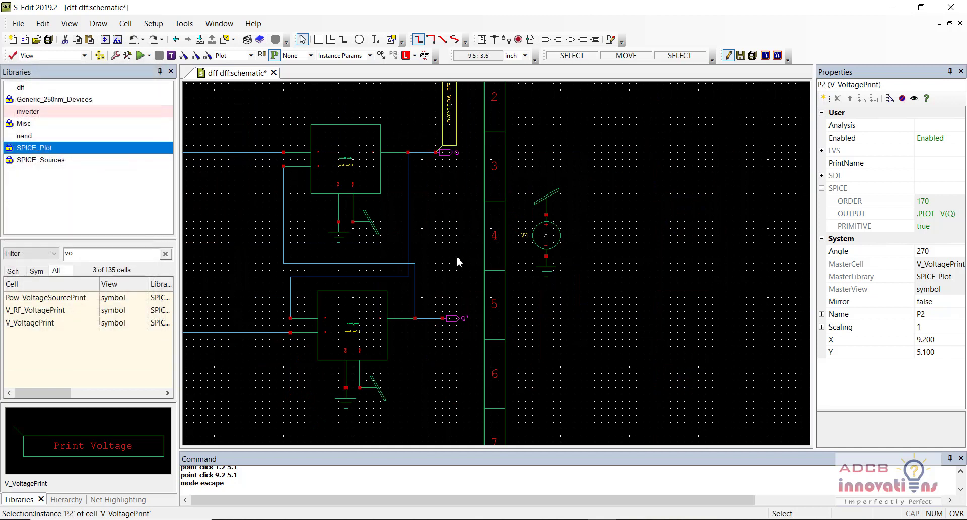
pyautogui.hotkey('ctrl', 's')
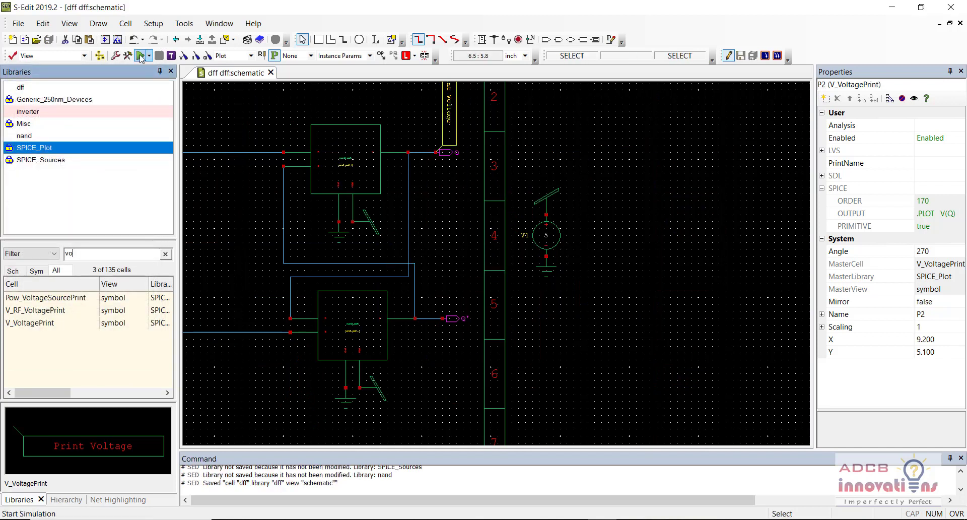
# - Run the dff simulation and put the Data and Q traces on separate plots
pyautogui.click(140, 55)
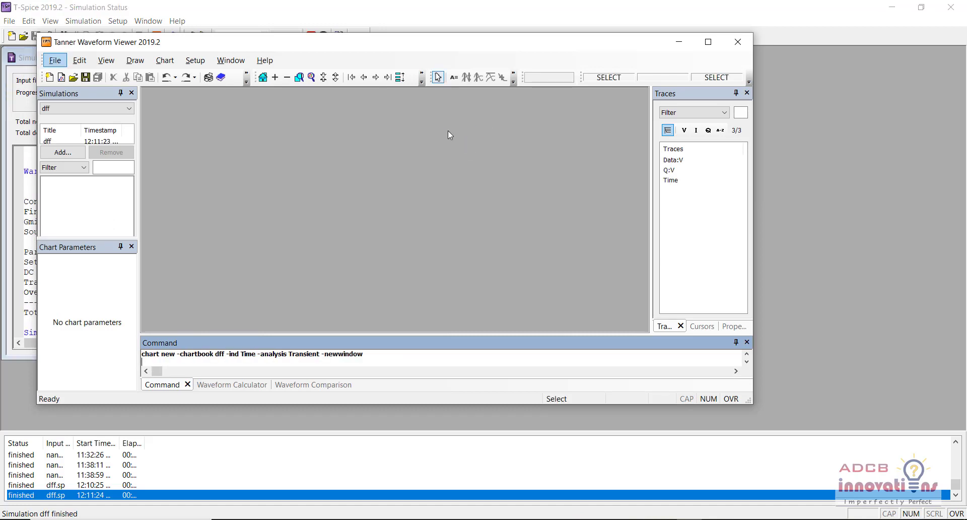
pyautogui.click(400, 77)
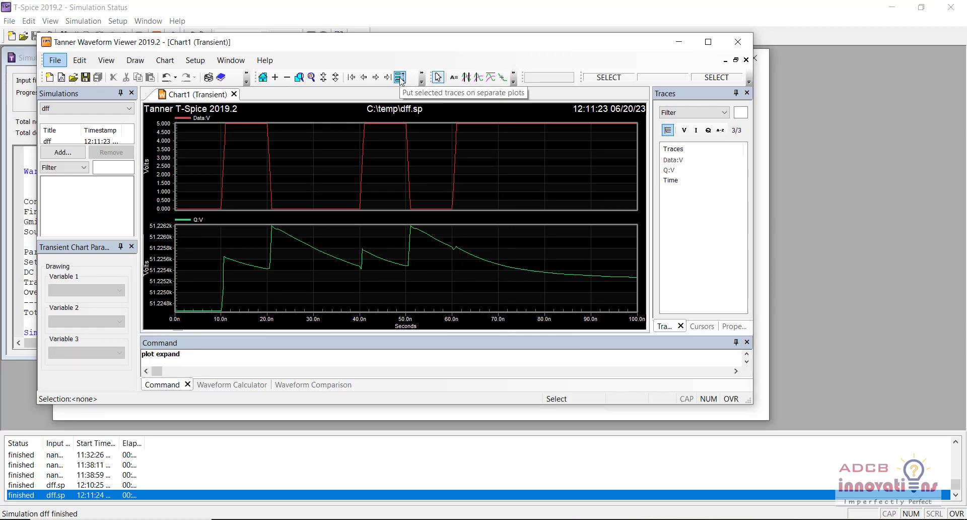
pyautogui.hotkey('alt', 'F4')
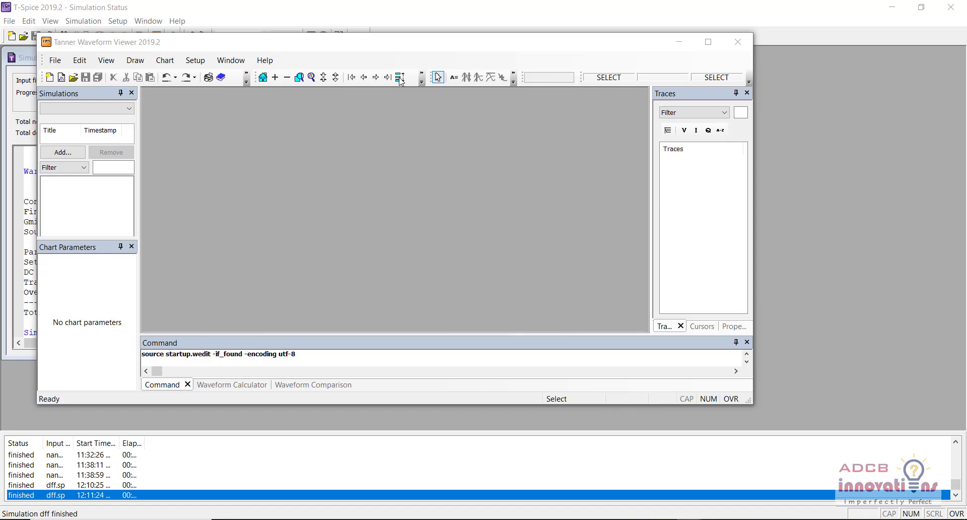
pyautogui.click(400, 78)
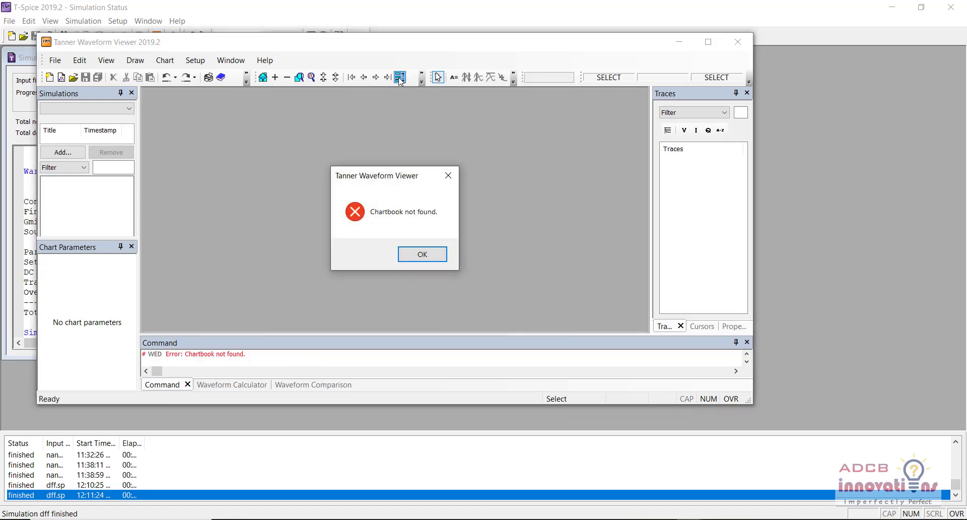
pyautogui.click(420, 255)
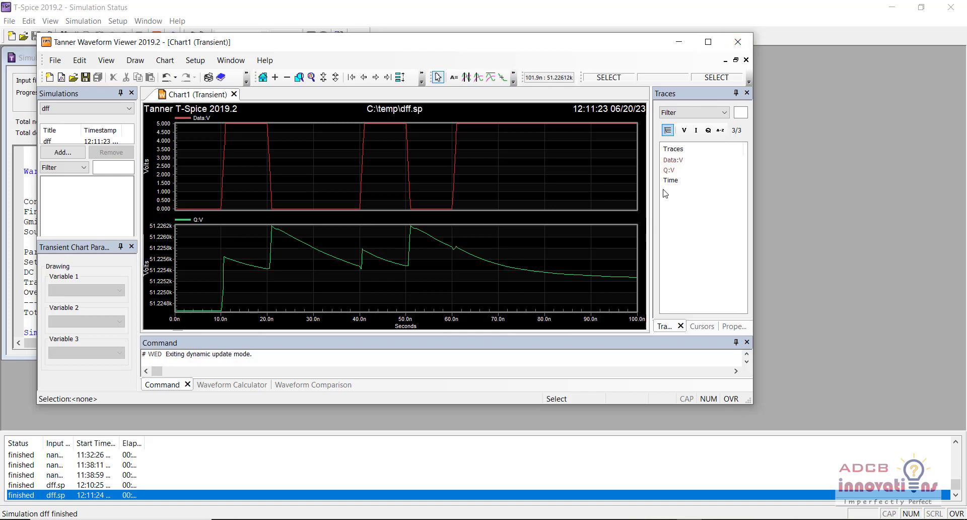
# - Select the Q trace for inspection, close the waveform and simulation status windows, and return to the S-Edit schematic with nothing selected
pyautogui.click(539, 270)
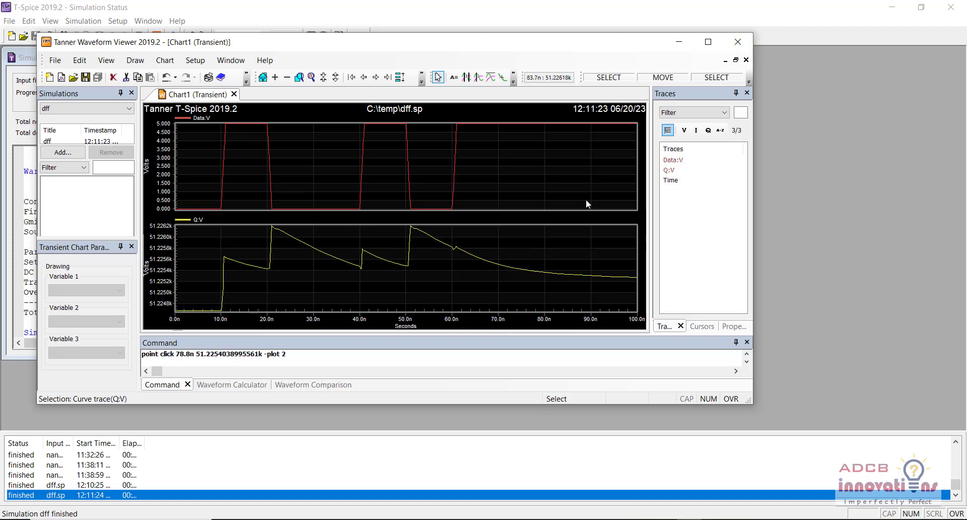
pyautogui.click(737, 40)
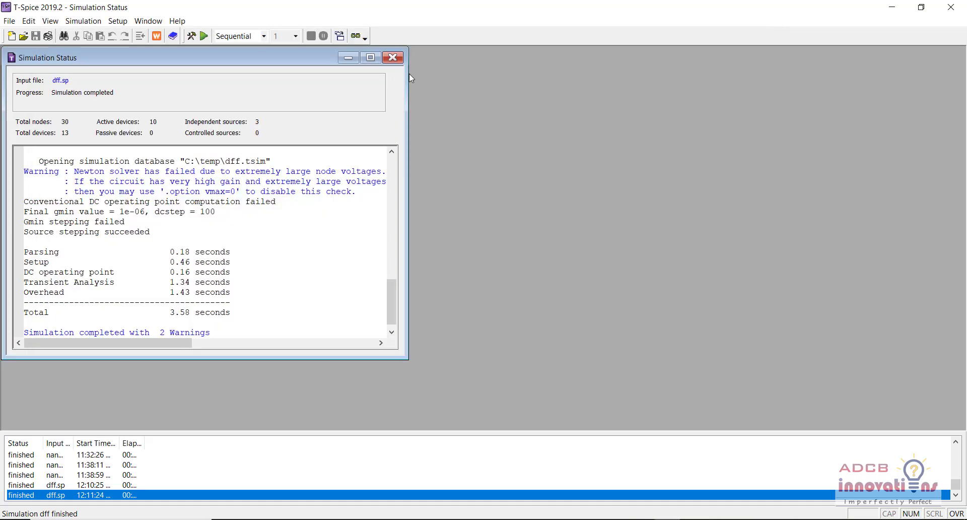
pyautogui.click(398, 55)
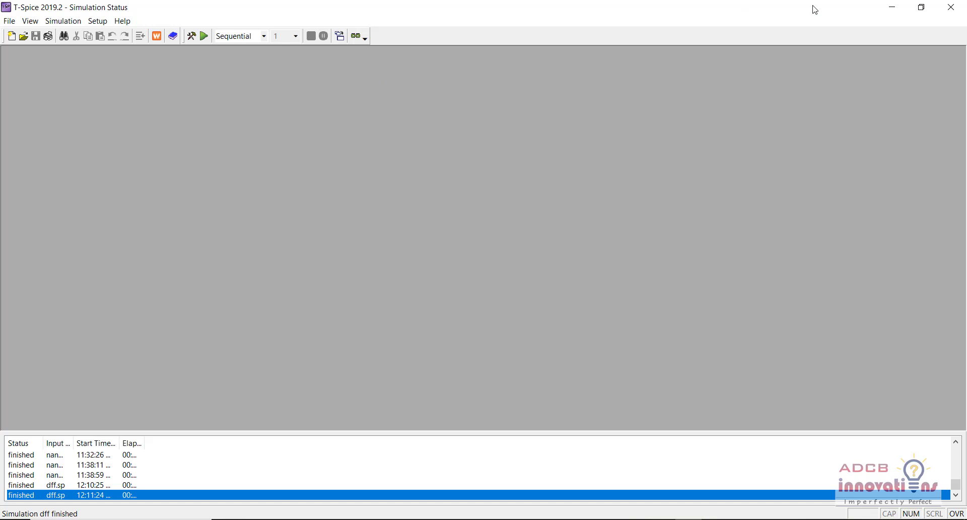
pyautogui.click(891, 6)
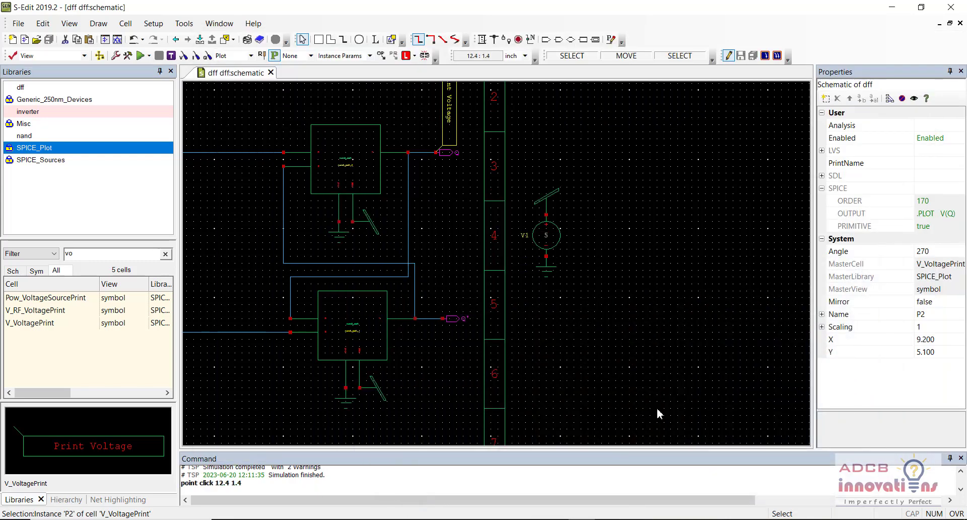
pyautogui.click(658, 409)
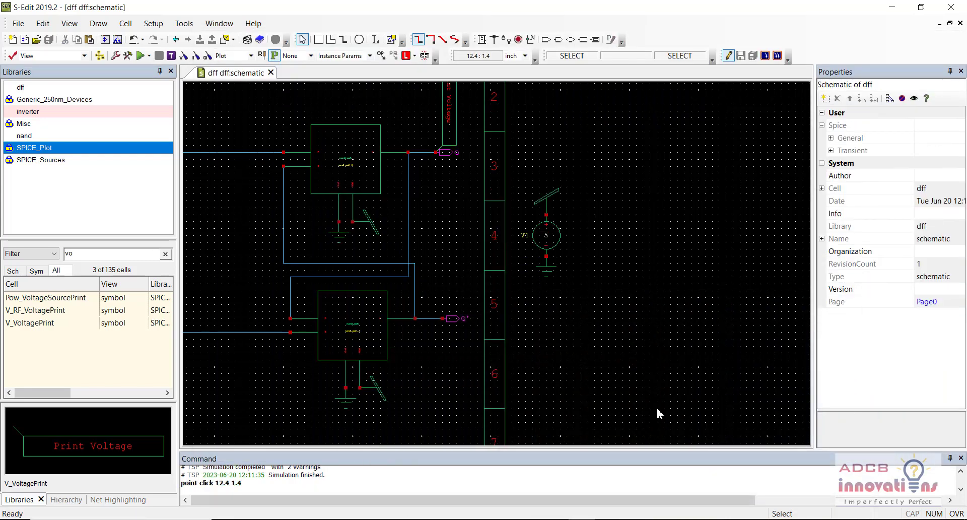
pyautogui.press('Left')
pyautogui.press('Left')
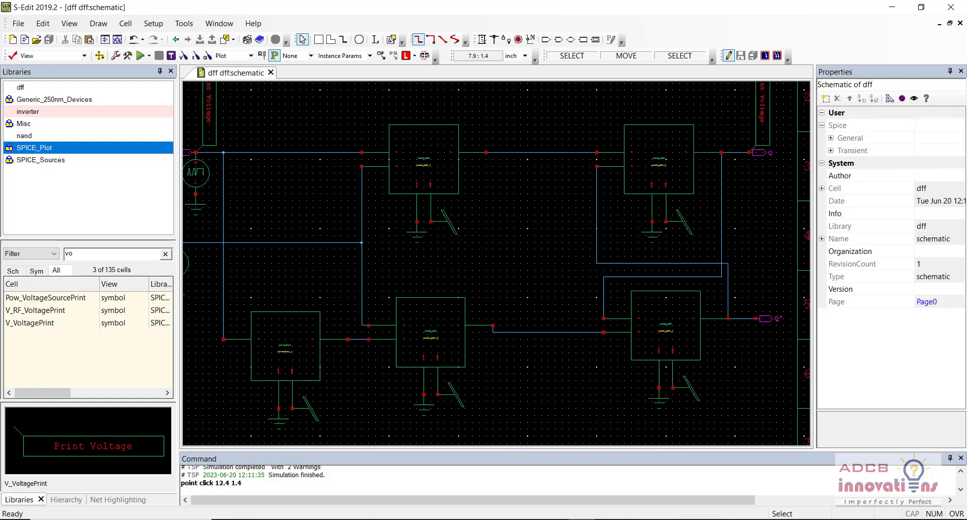
pyautogui.press('Left')
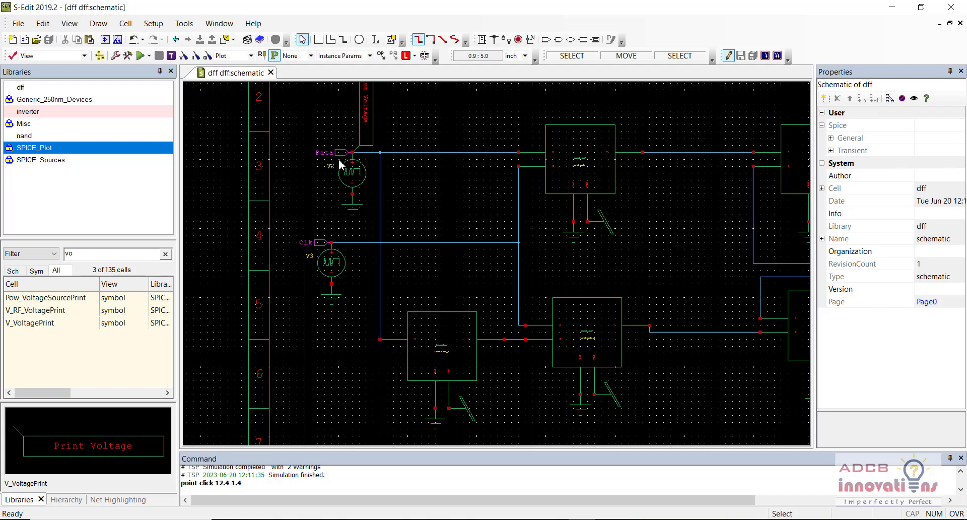
pyautogui.click(345, 173)
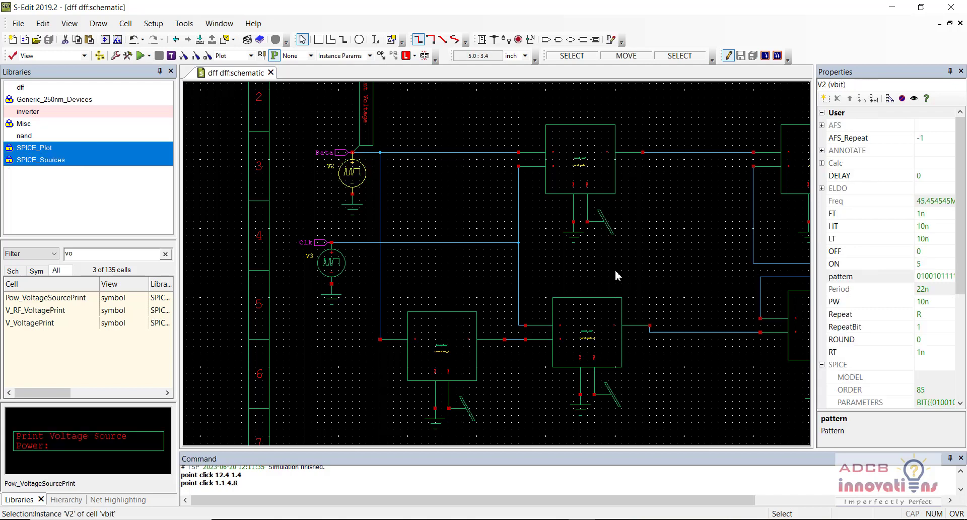
pyautogui.click(932, 276)
pyautogui.click(932, 276)
pyautogui.doubleClick(930, 276)
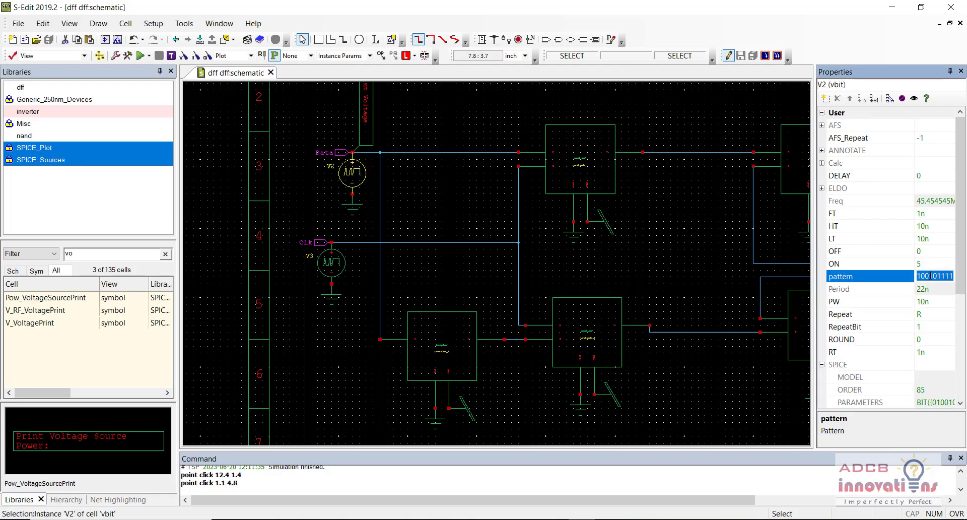
pyautogui.write('101011101')
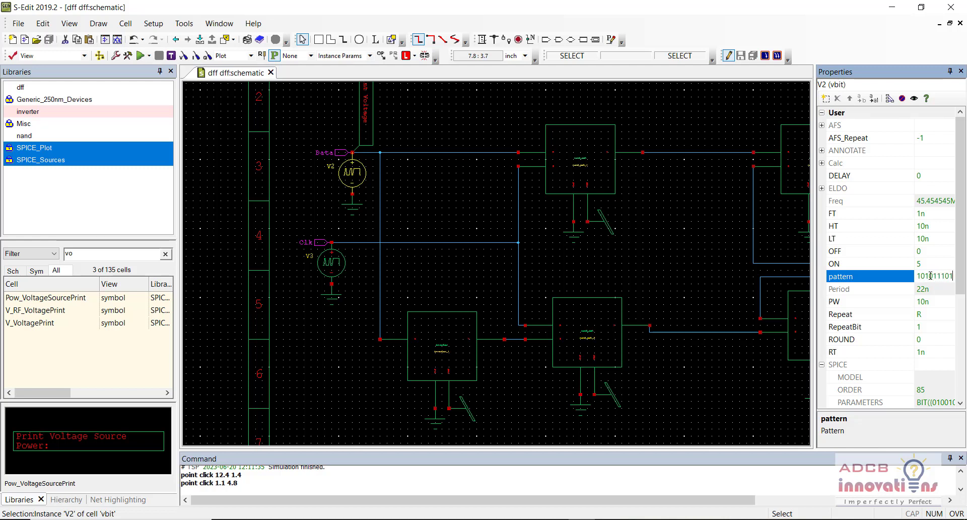
pyautogui.write('0101')
pyautogui.press('Return')
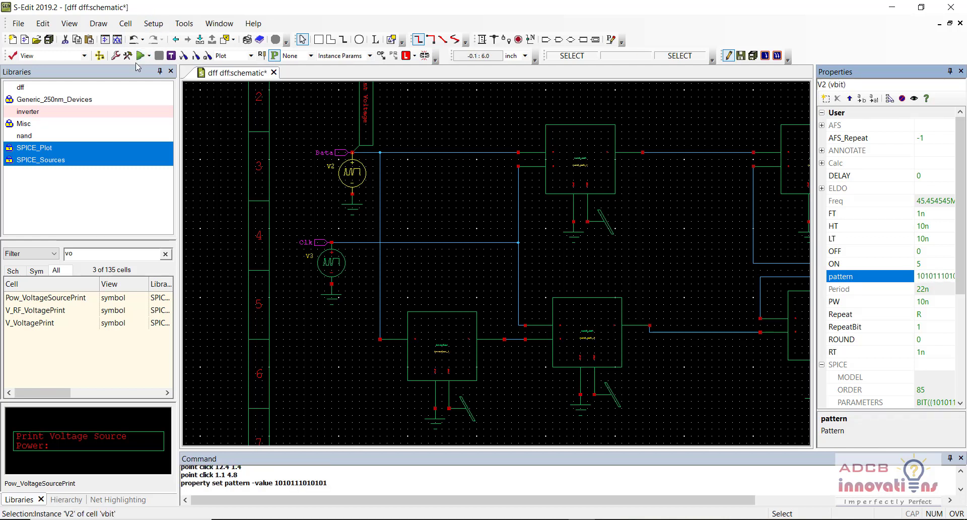
# - Run the dff simulation and put the Data and Q traces on separate plots
pyautogui.hotkey('ctrl', 's')
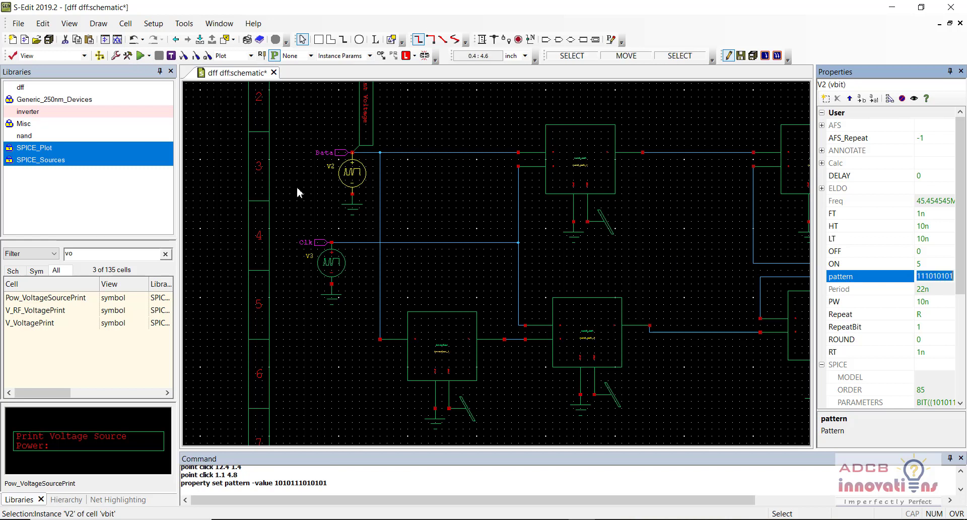
pyautogui.click(137, 56)
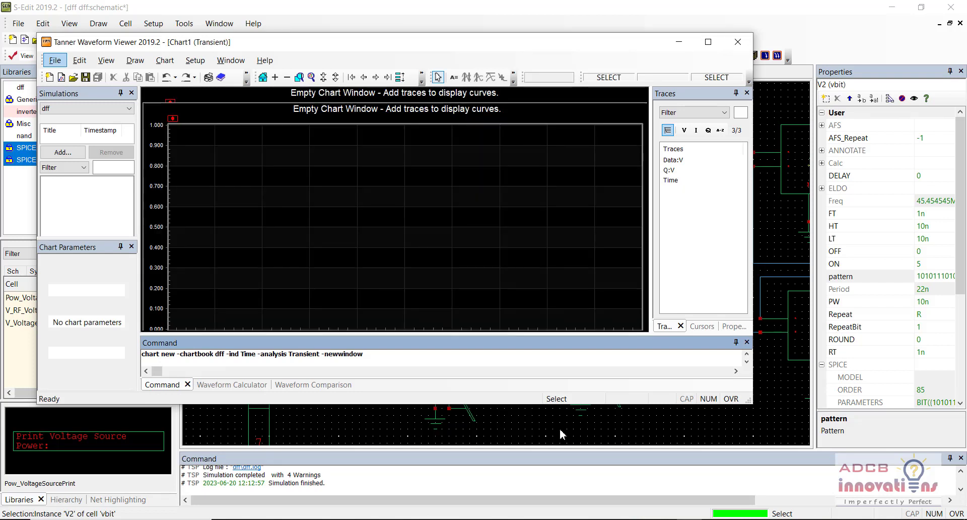
pyautogui.click(398, 78)
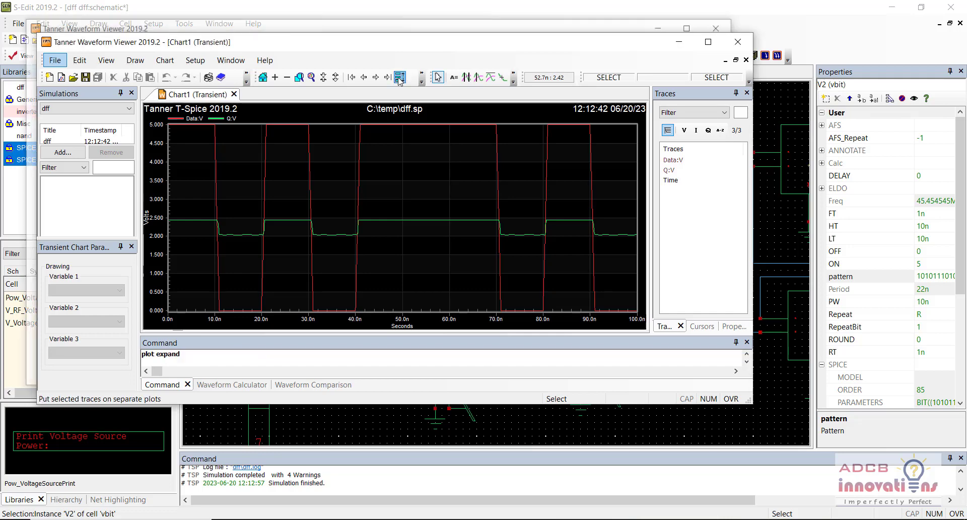
pyautogui.hotkey('alt', 'F4')
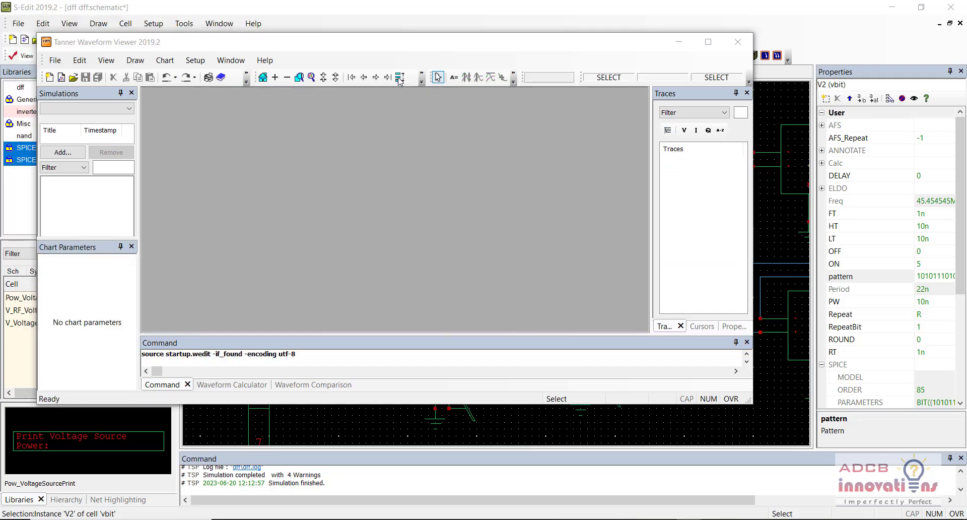
pyautogui.click(399, 78)
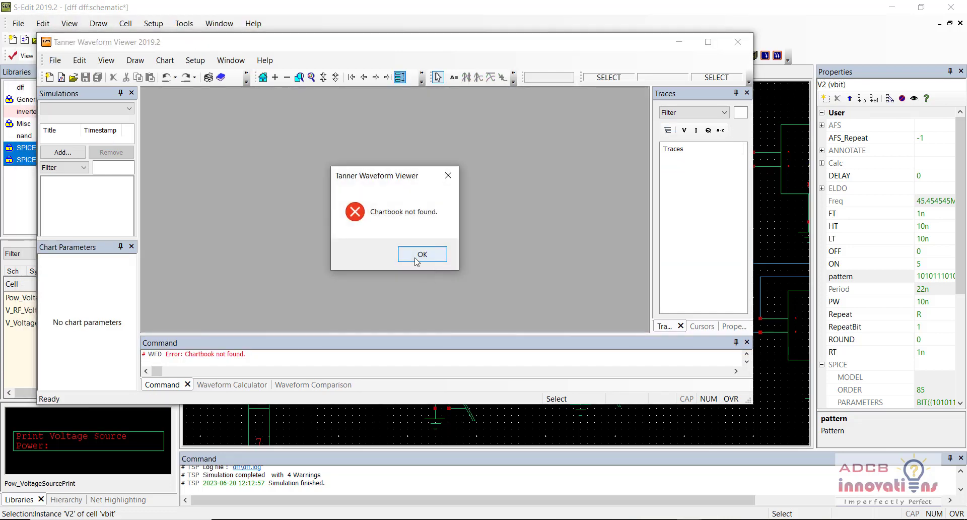
pyautogui.click(423, 254)
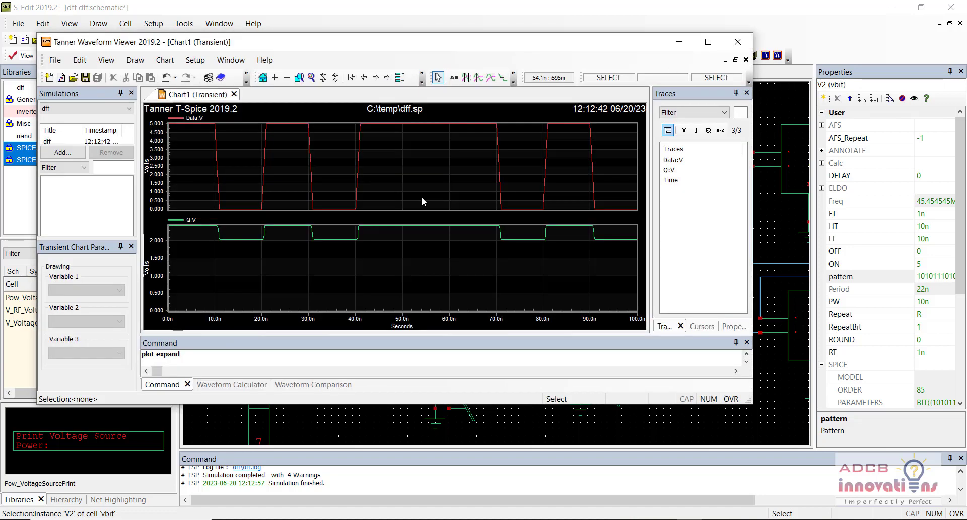
# - Maximize the waveform window and compare the Q trace's transitions and voltage levels with the Data trace
pyautogui.scroll(-3, 422, 198)
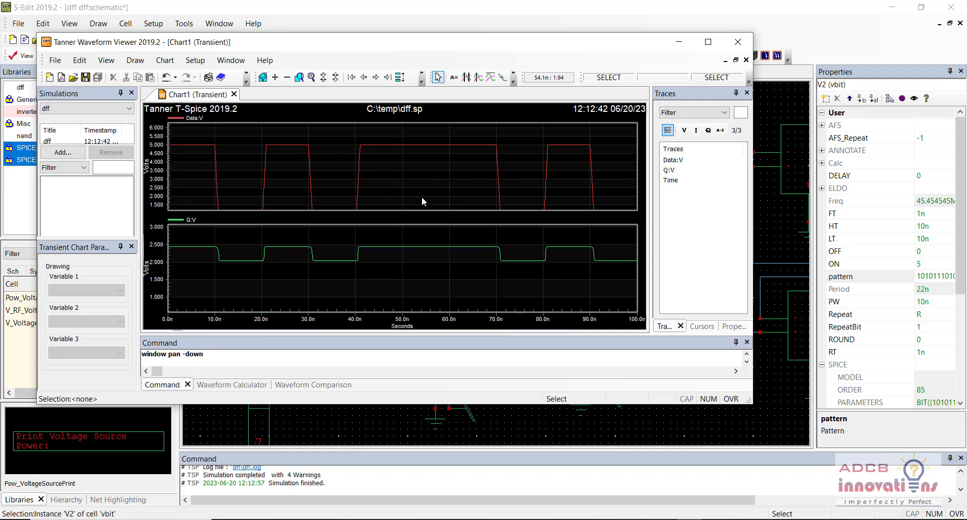
pyautogui.scroll(-3, 422, 201)
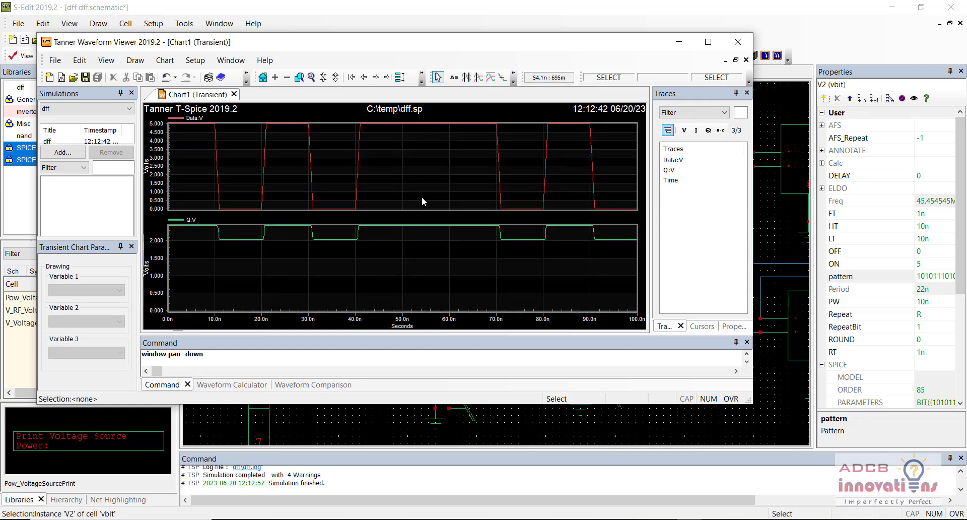
pyautogui.click(709, 43)
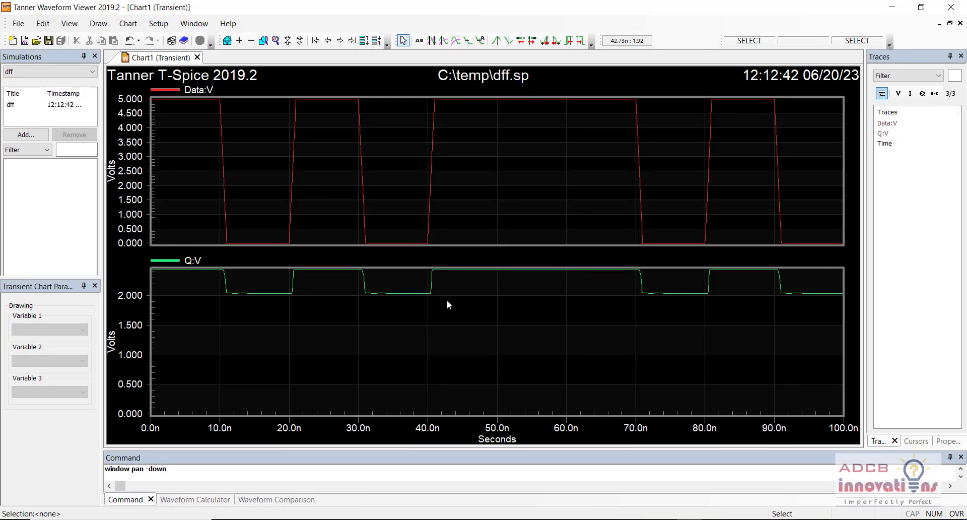
pyautogui.scroll(2, 447, 301)
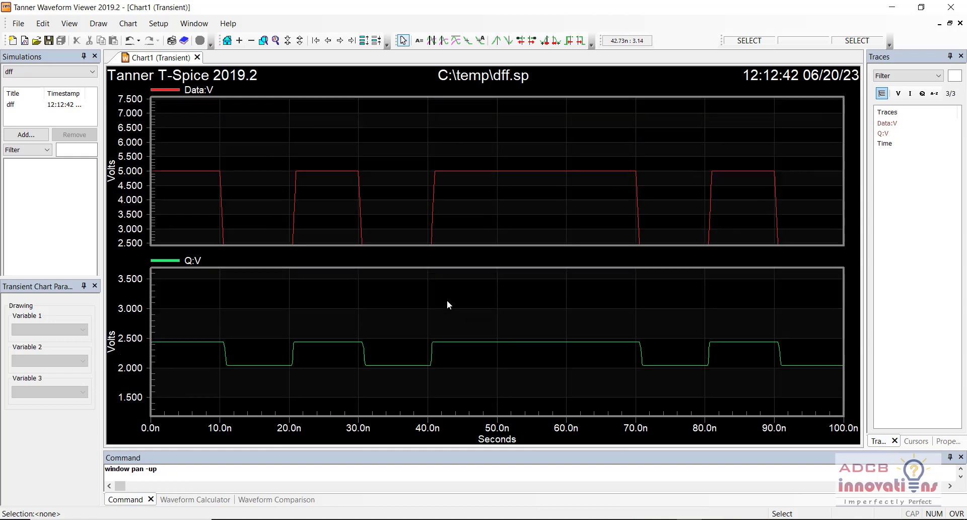
pyautogui.scroll(-4, 447, 304)
pyautogui.scroll(2, 447, 305)
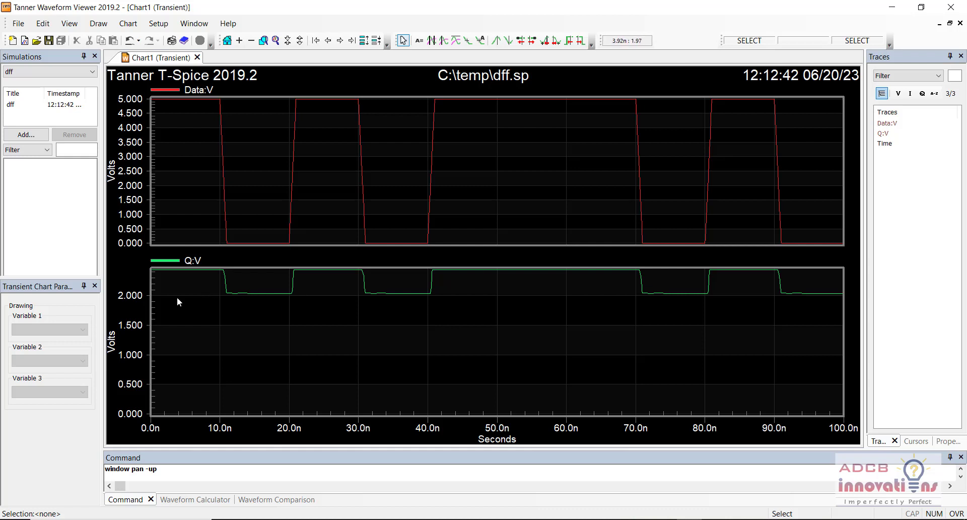
pyautogui.moveTo(243, 298)
pyautogui.scroll(1, 244, 298)
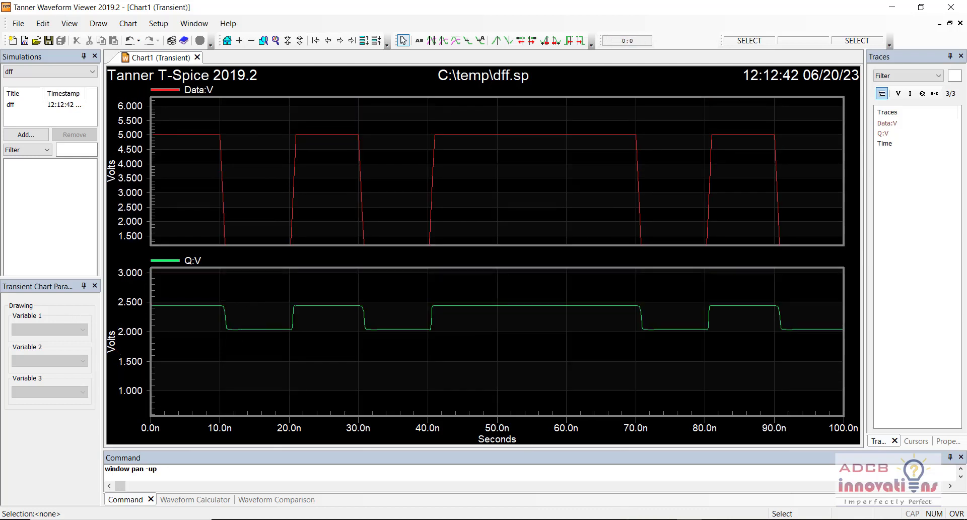
# - Switch back to S-Edit and select the V1 DC source to inspect its supply voltage properties
pyautogui.click(564, 519)
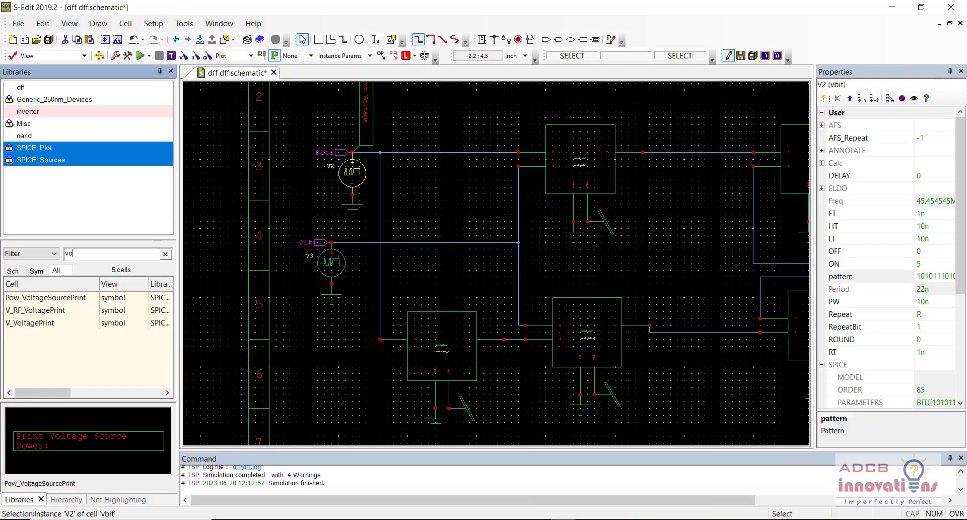
pyautogui.click(959, 242)
pyautogui.moveTo(956, 238); pyautogui.dragTo(957, 106)
pyautogui.click(671, 293)
pyautogui.press('Right')
pyautogui.press('Right')
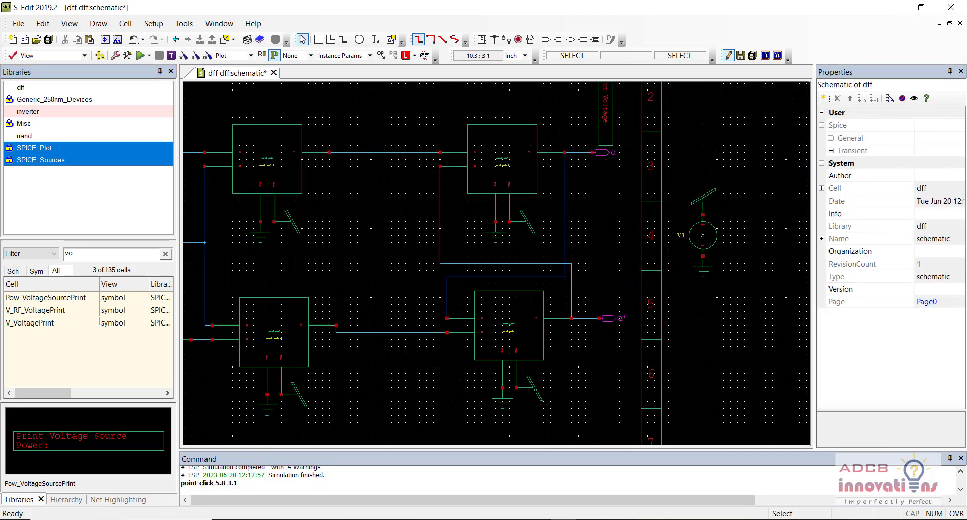
pyautogui.click(703, 229)
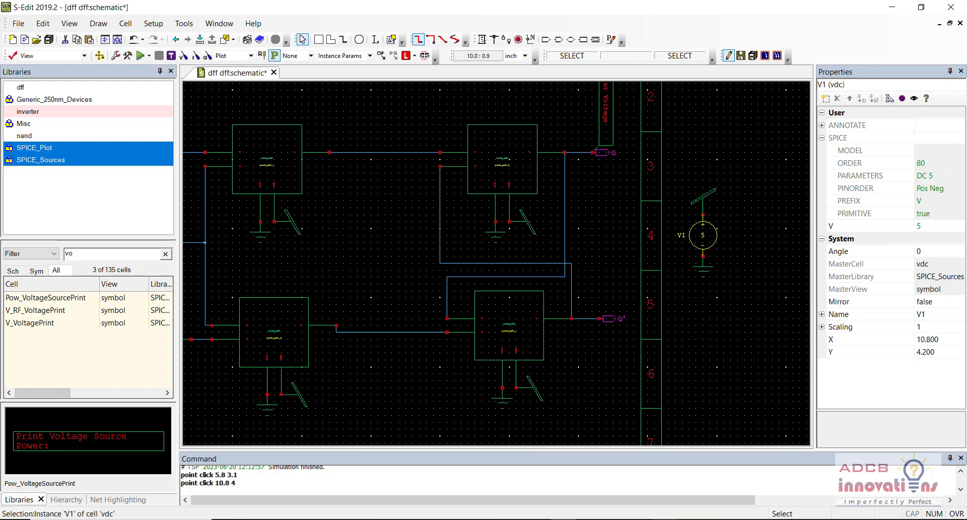
# - Return to Tanner Waveform Viewer, recheck the Data and Q traces, and close the viewer
pyautogui.moveTo(664, 519)
pyautogui.click(670, 478)
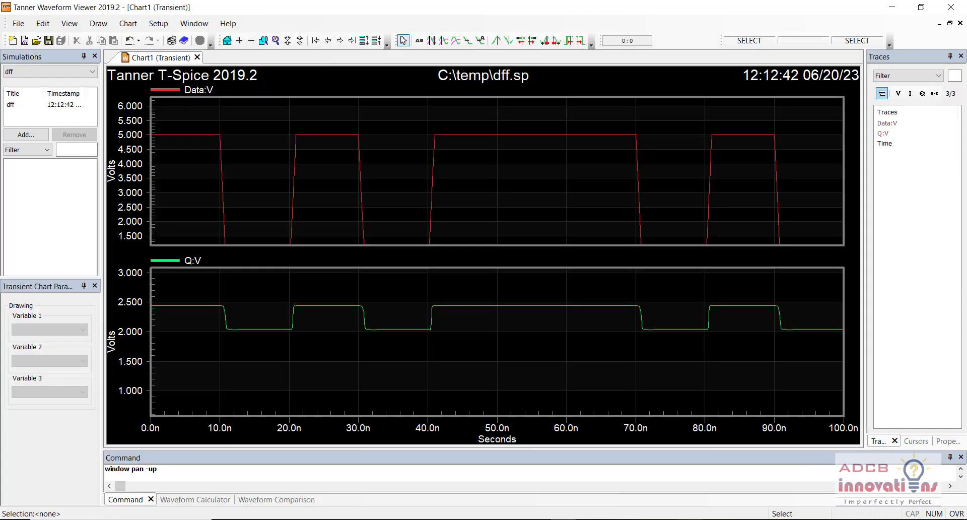
pyautogui.moveTo(235, 329)
pyautogui.scroll(-1, 233, 280)
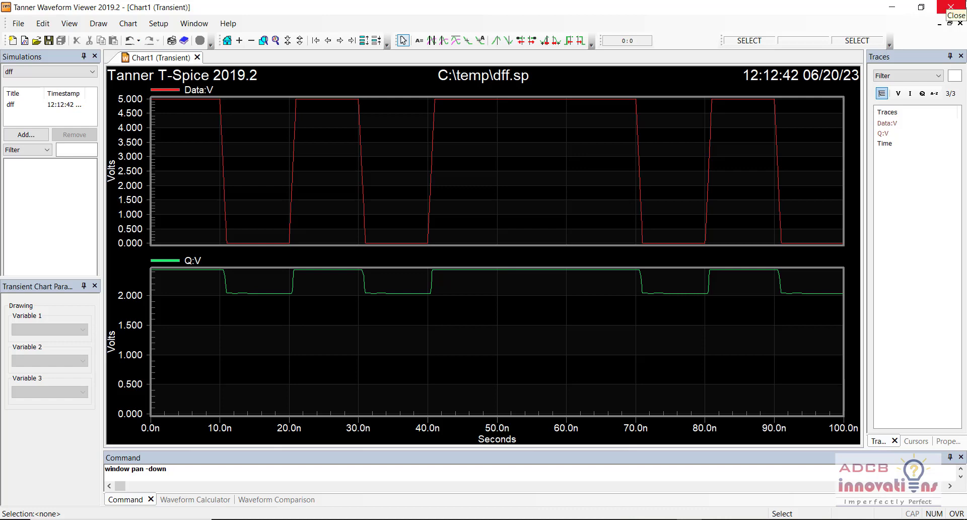
pyautogui.click(950, 7)
# - Deselect the V1 source and save the dff schematic
pyautogui.click(737, 221)
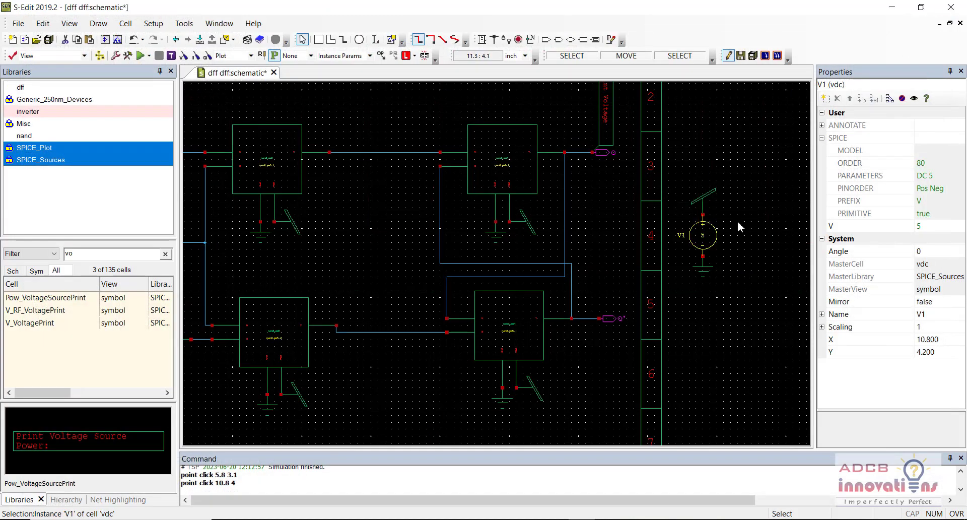
pyautogui.press('Left')
pyautogui.press('Left')
pyautogui.press('Up')
pyautogui.press('Up')
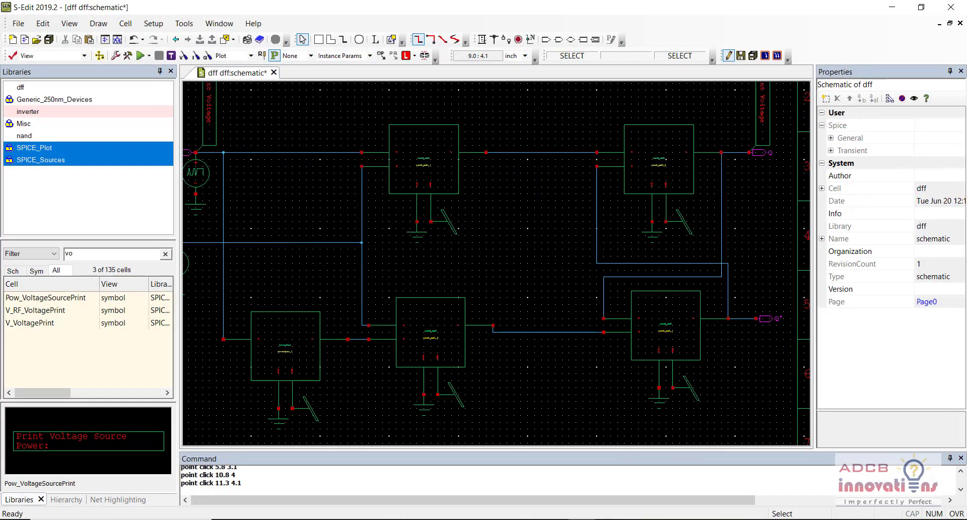
pyautogui.press('Down')
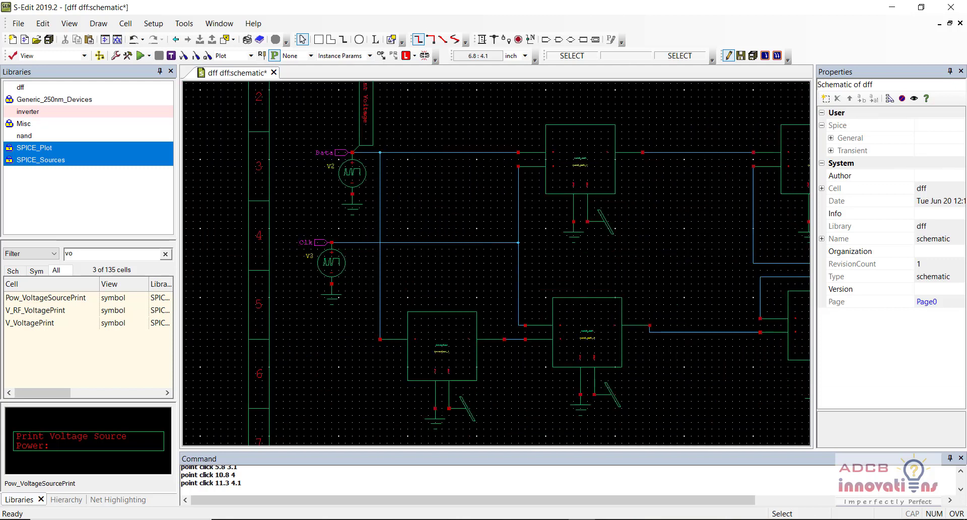
pyautogui.press('Right')
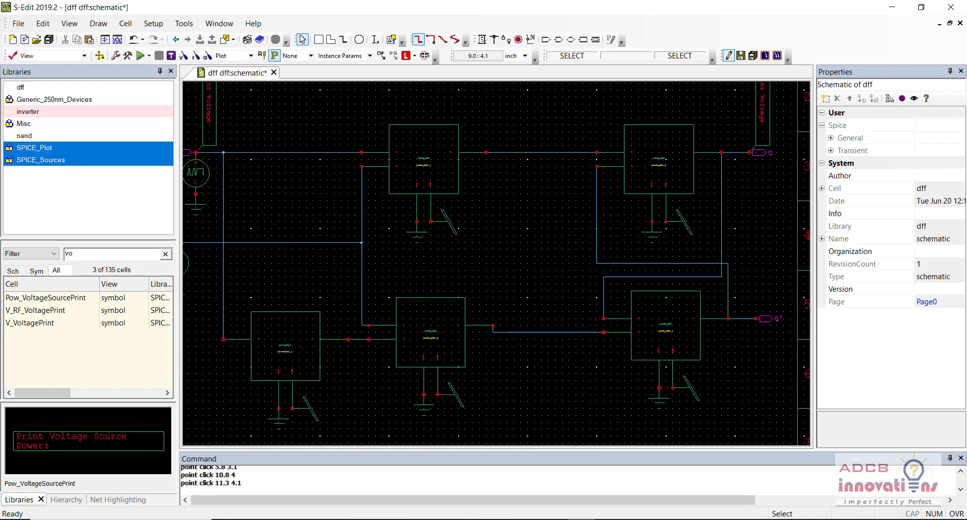
pyautogui.hotkey('ctrl', 's')
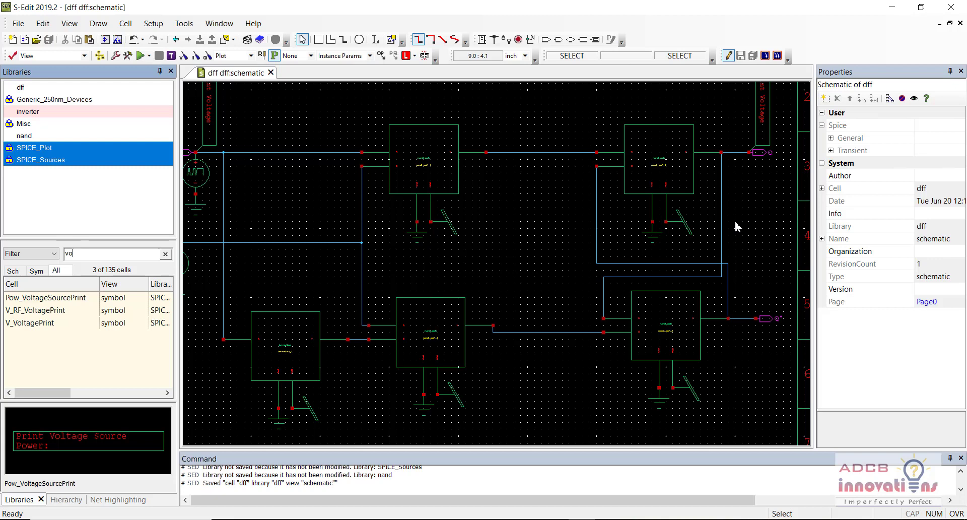